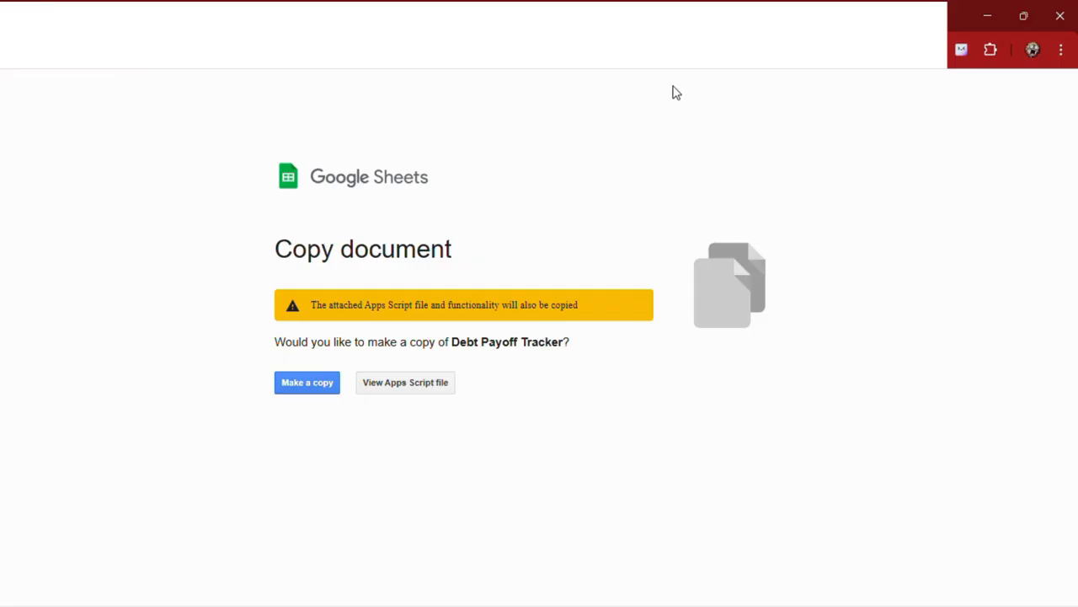
# Step: Switch to the first of the other Chrome profiles, open the Debt Payoff Tracker copy link, and make a copy of the spreadsheet
pyautogui.click(1032, 49)
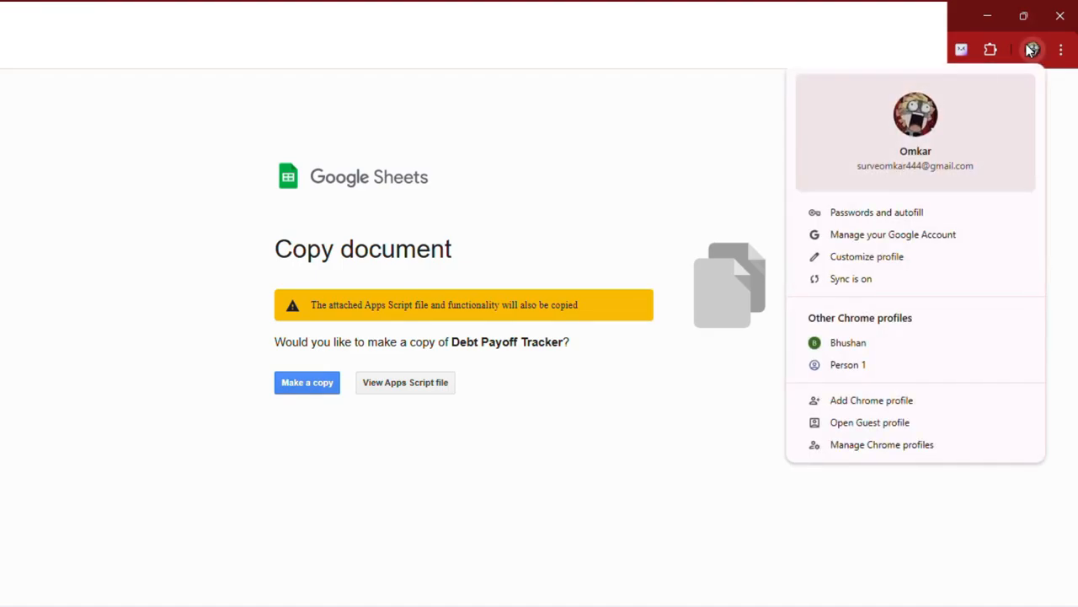
pyautogui.click(847, 343)
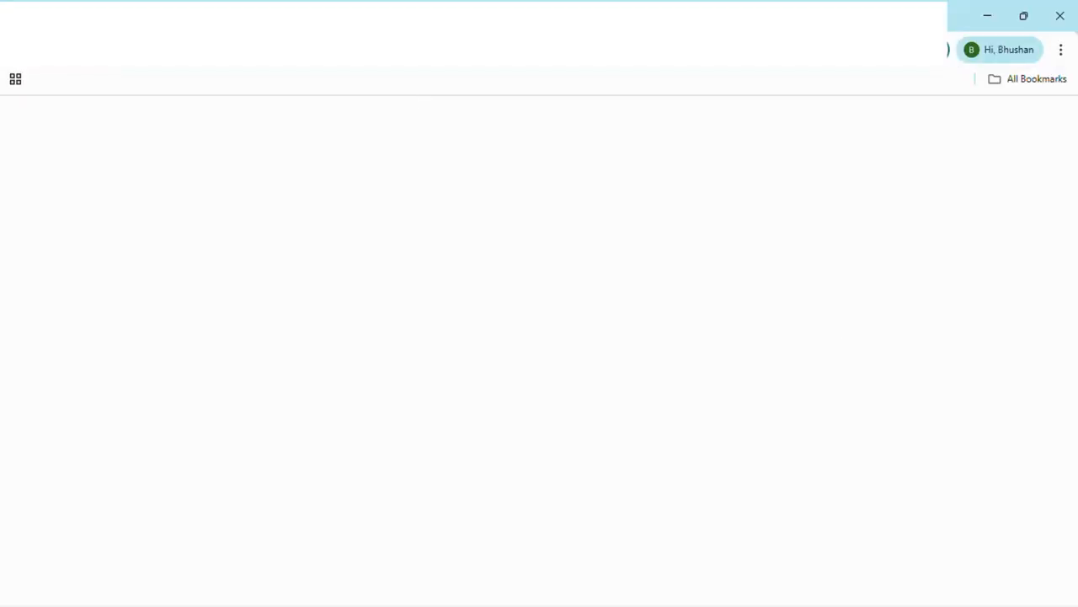
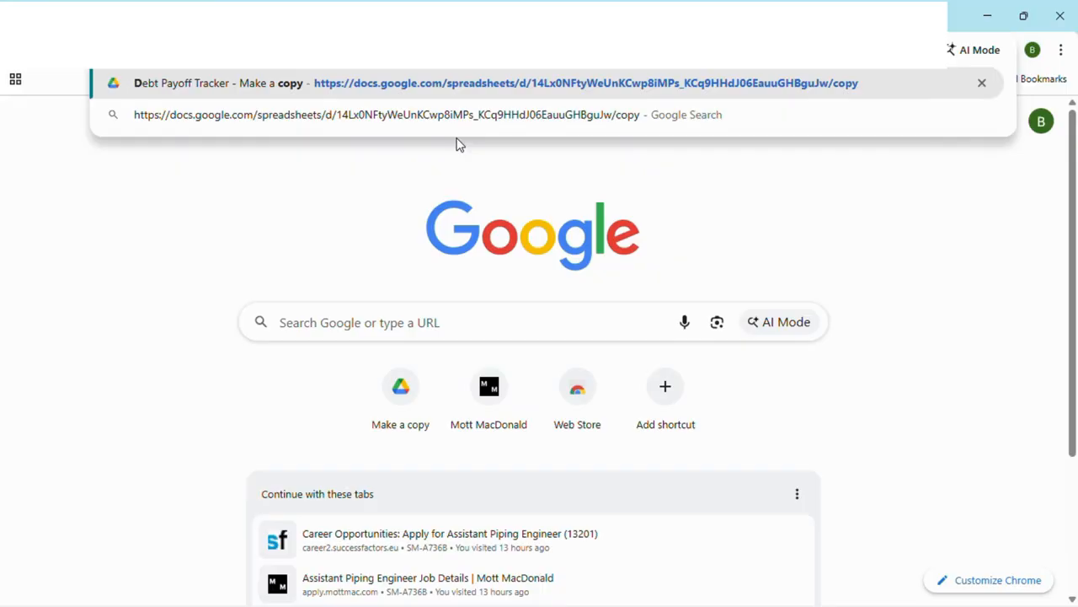
pyautogui.click(449, 76)
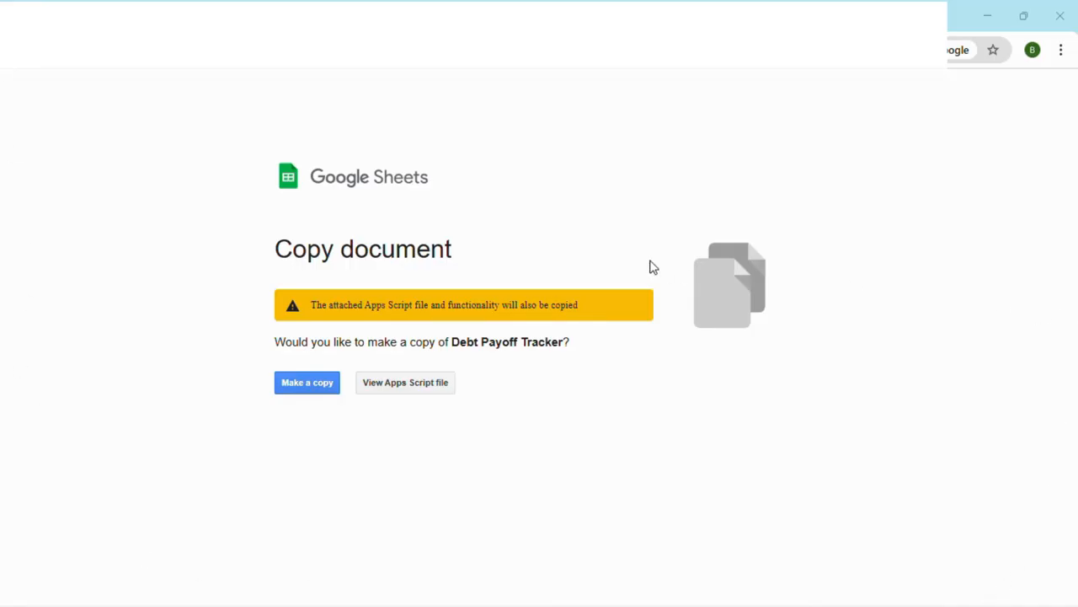
pyautogui.click(324, 384)
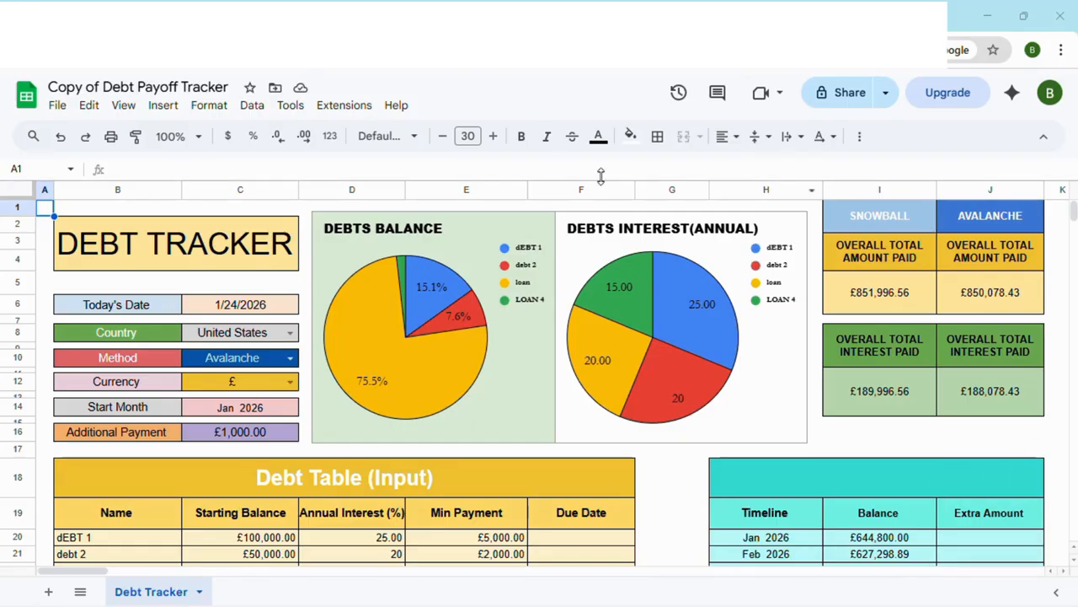
# Step: Open the copied spreadsheet's Apps Script project and run the recalculateDebtTracker function
pyautogui.click(343, 106)
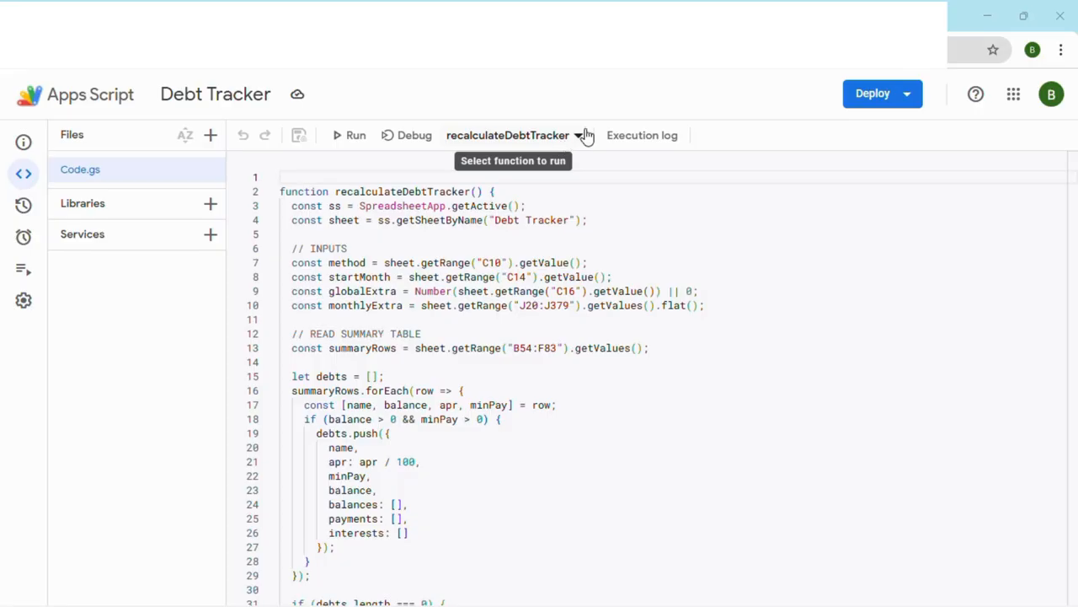
pyautogui.click(579, 137)
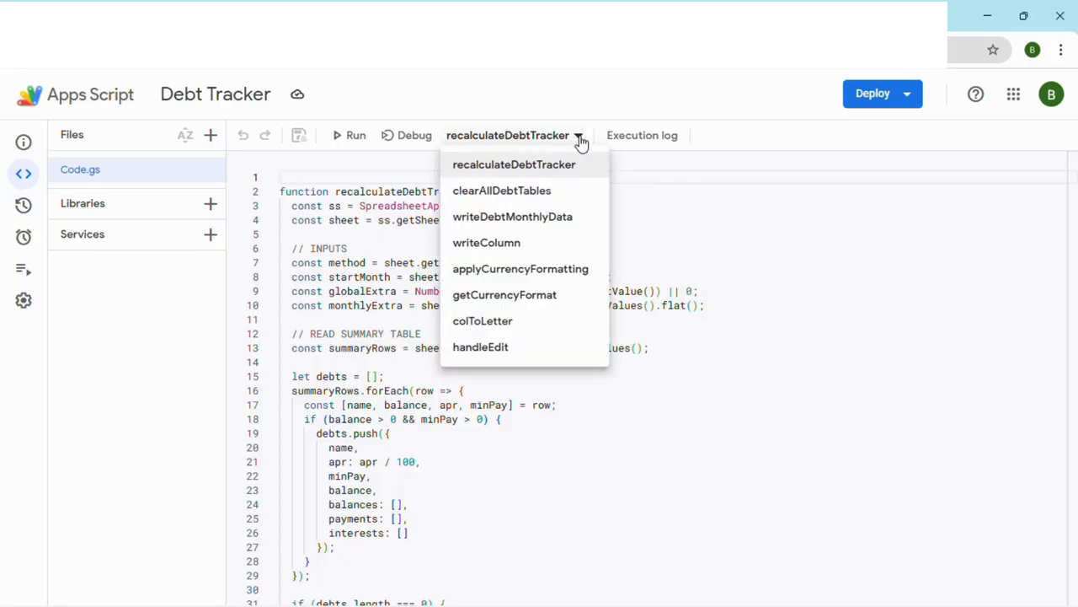
pyautogui.click(323, 166)
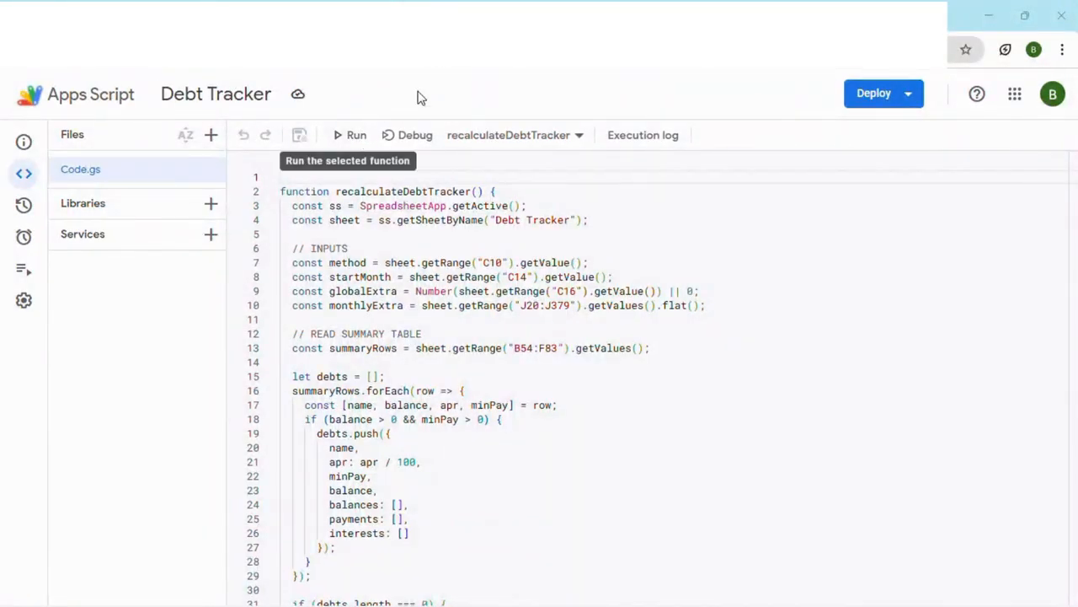
pyautogui.click(352, 135)
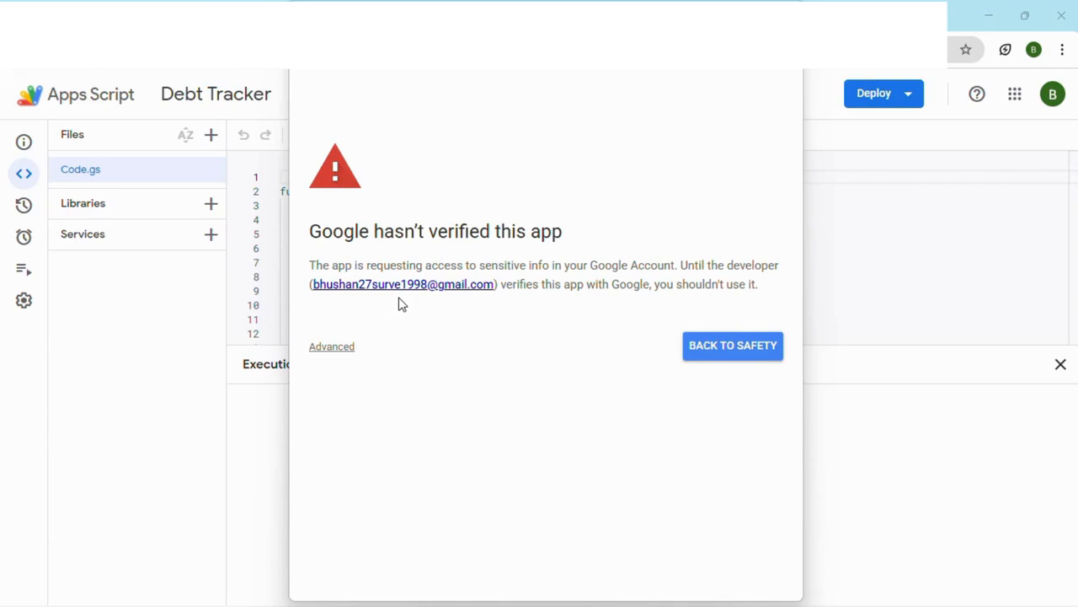
# Step: Proceed past the unverified app warning to Debt Tracker, review the requested permissions, and grant it access to the Google account
pyautogui.click(340, 352)
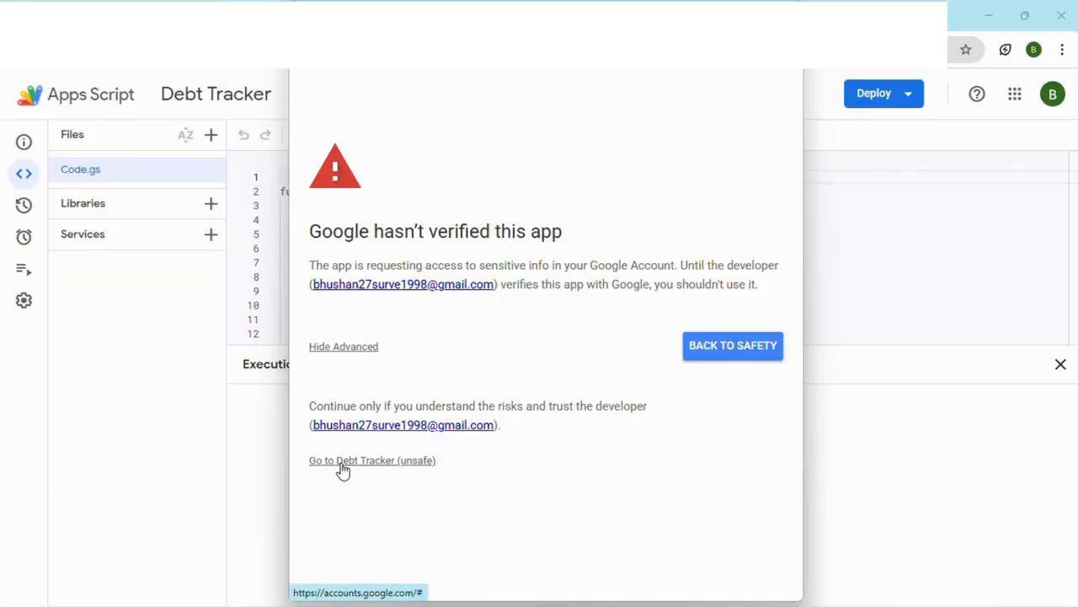
pyautogui.click(397, 469)
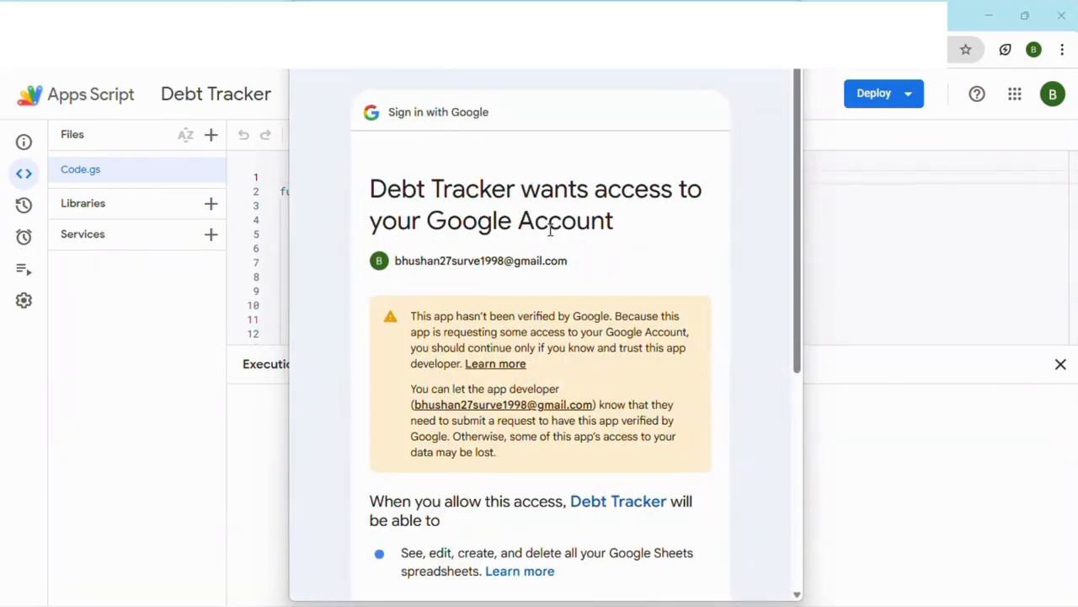
pyautogui.scroll(-3, 550, 228)
pyautogui.scroll(3, 551, 230)
pyautogui.scroll(-3, 551, 230)
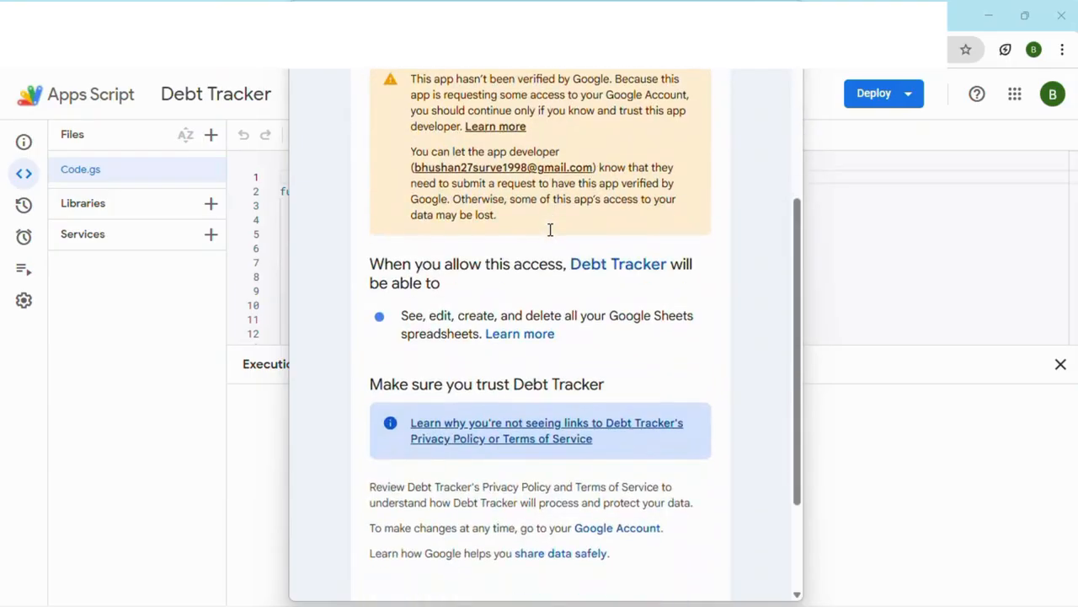
pyautogui.scroll(2, 551, 230)
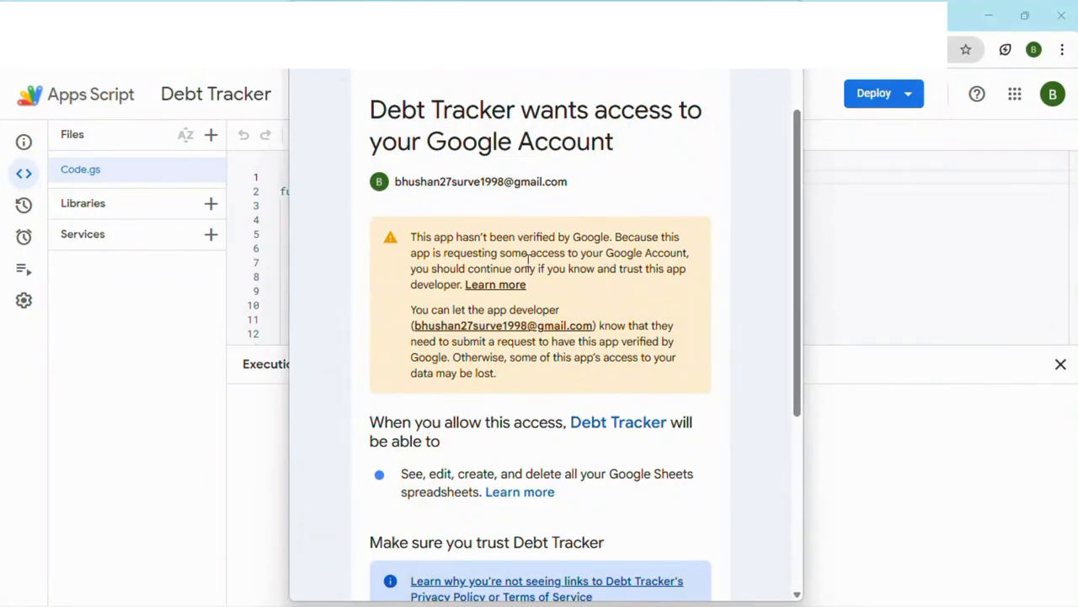
pyautogui.scroll(-1, 556, 259)
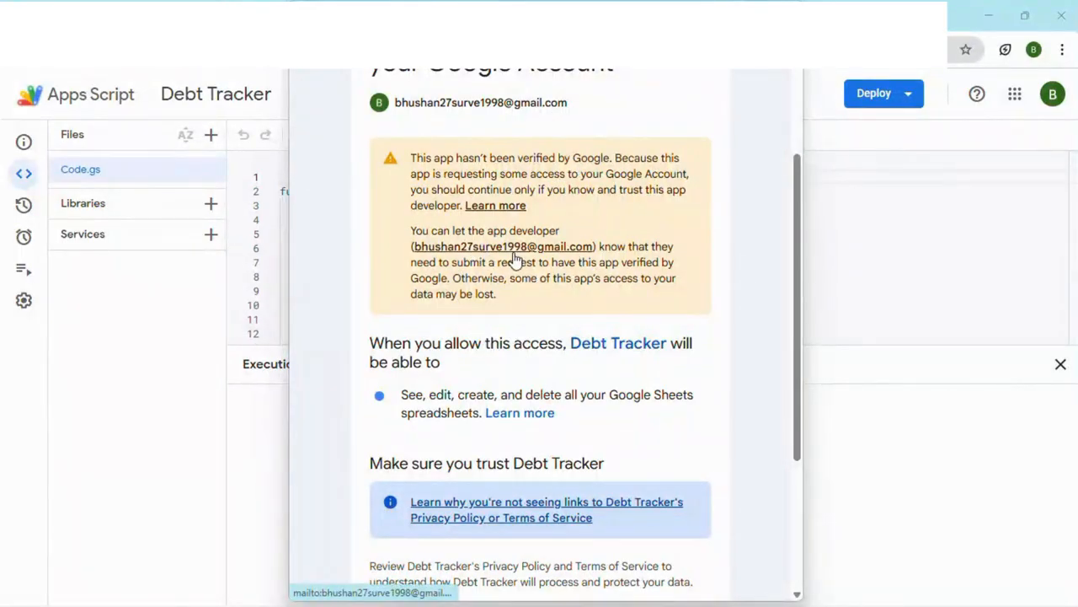
pyautogui.scroll(-3, 513, 259)
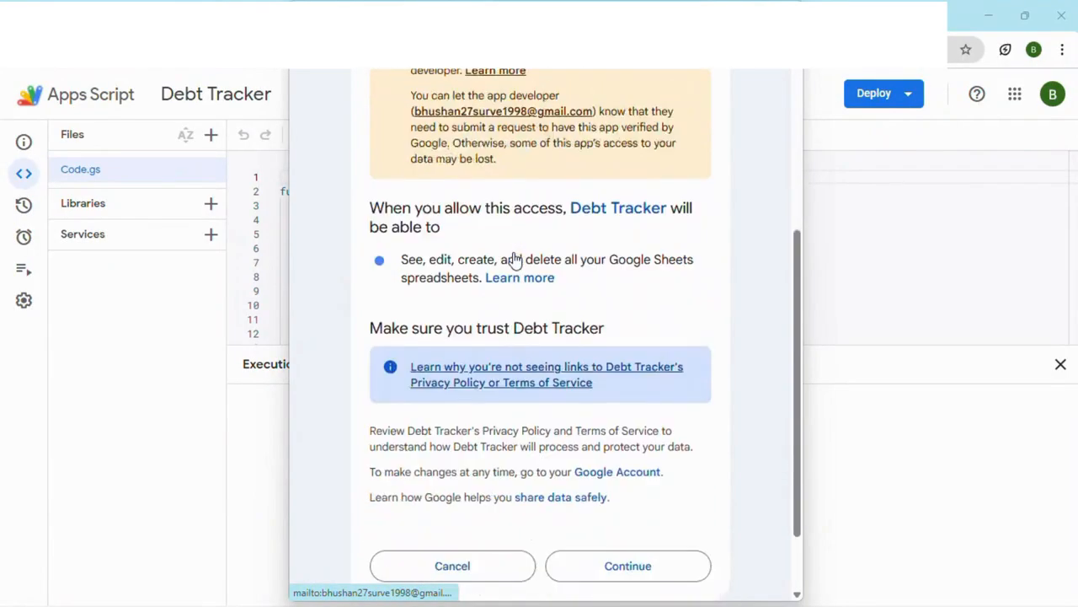
pyautogui.scroll(3, 514, 259)
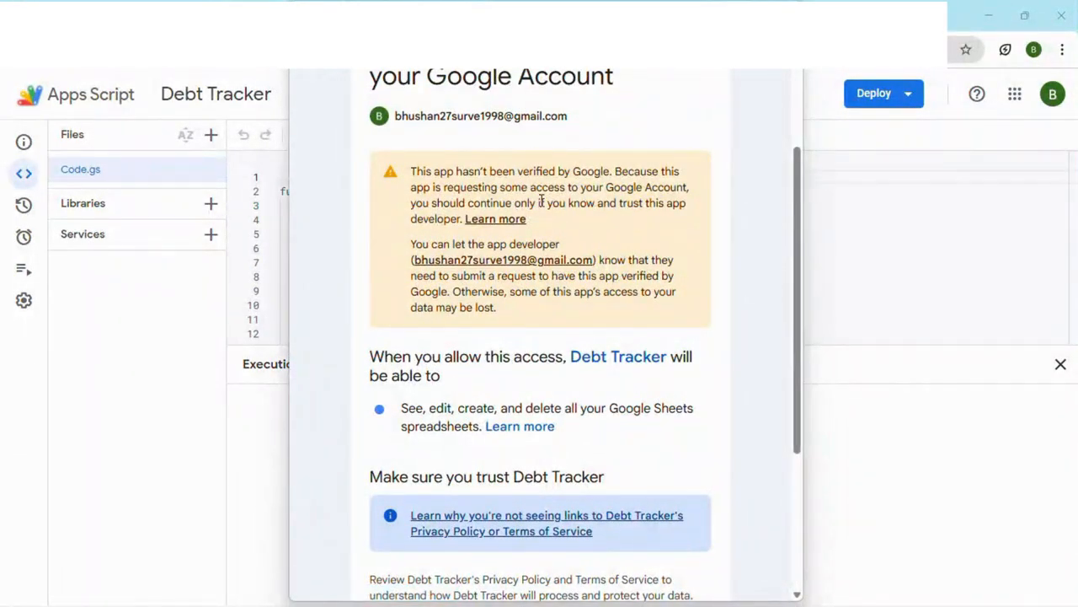
pyautogui.scroll(-3, 542, 200)
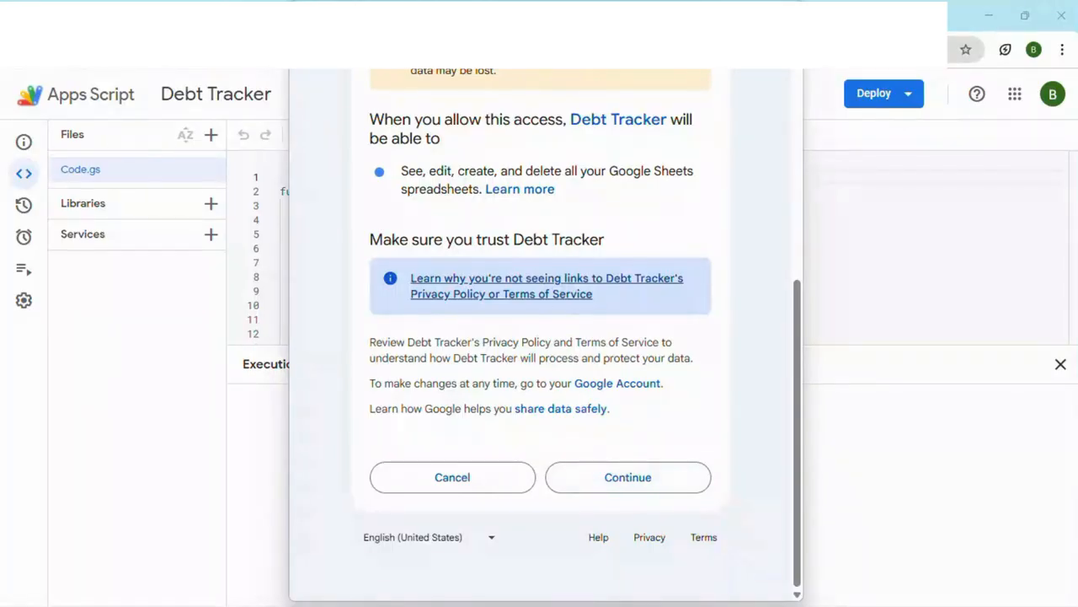
pyautogui.click(627, 477)
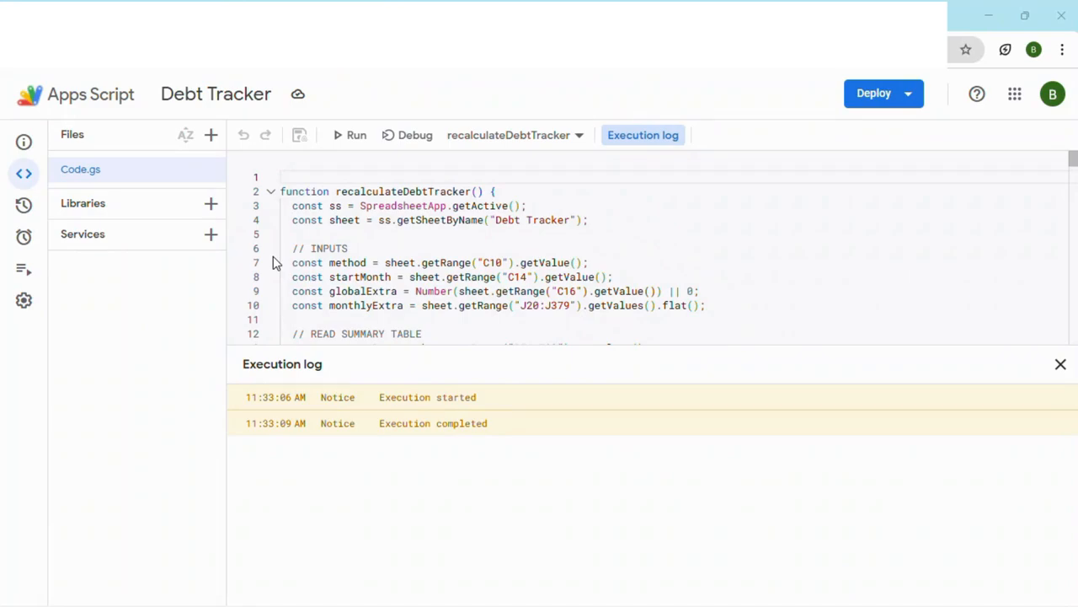
# Step: Add and save a script trigger that runs handleEdit from the spreadsheet with the event type On edit
pyautogui.moveTo(23, 239)
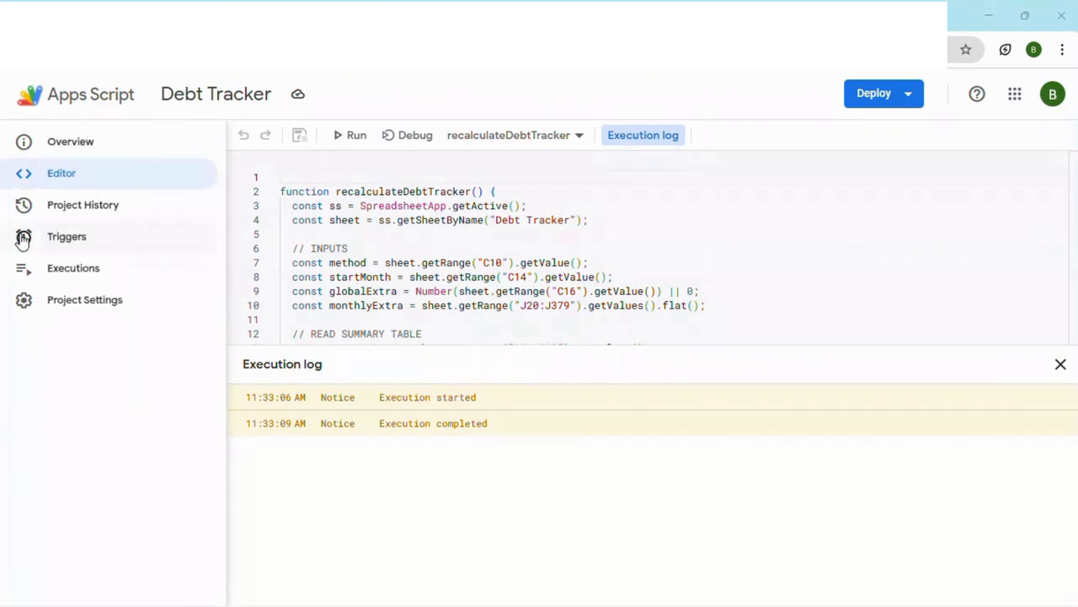
pyautogui.click(64, 241)
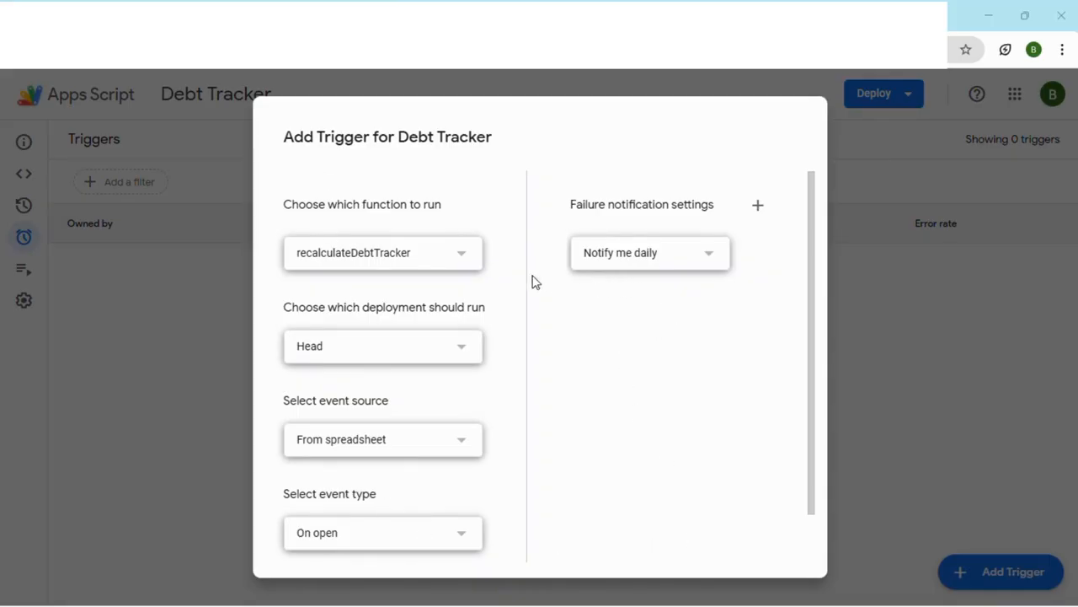
pyautogui.click(465, 257)
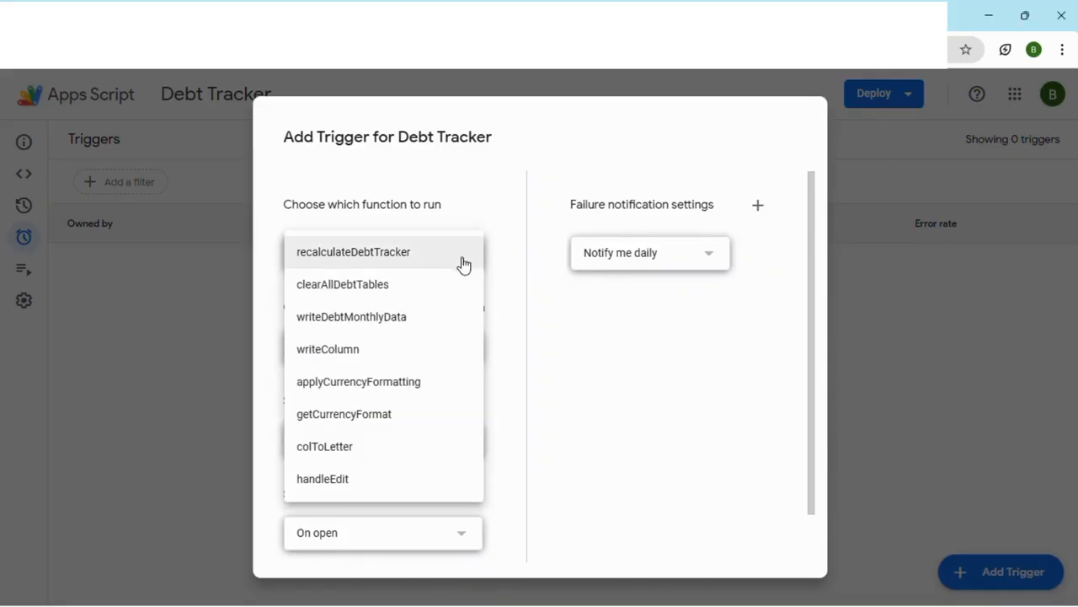
pyautogui.click(329, 478)
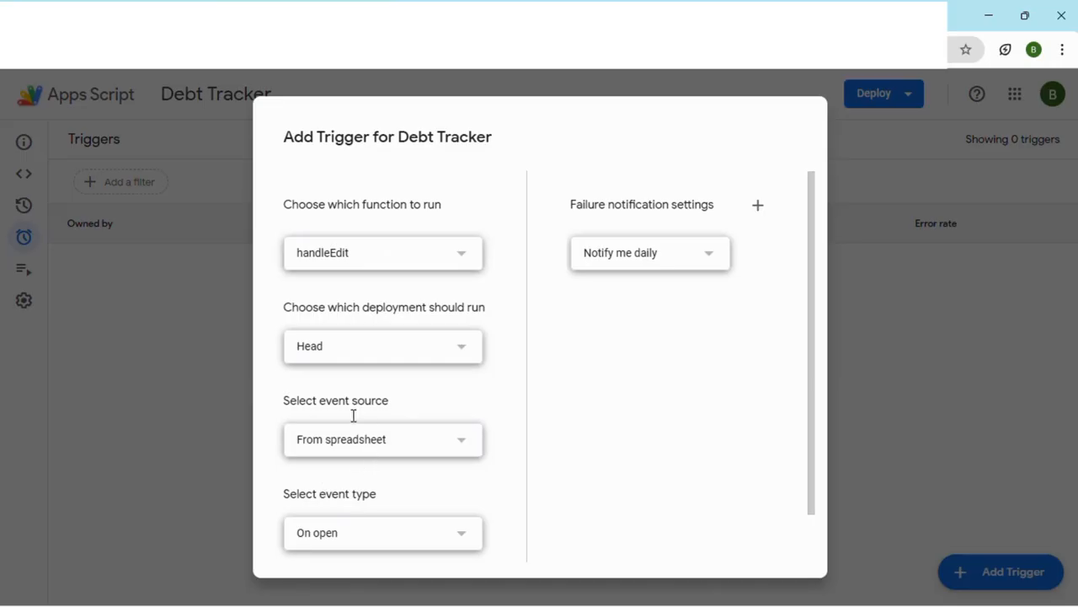
pyautogui.click(463, 532)
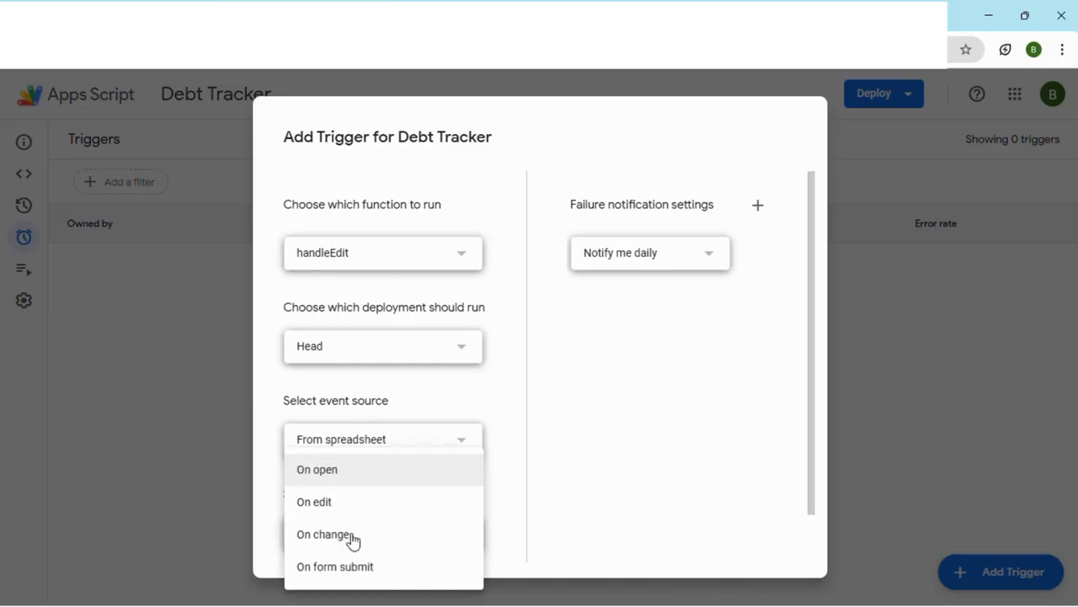
pyautogui.click(322, 511)
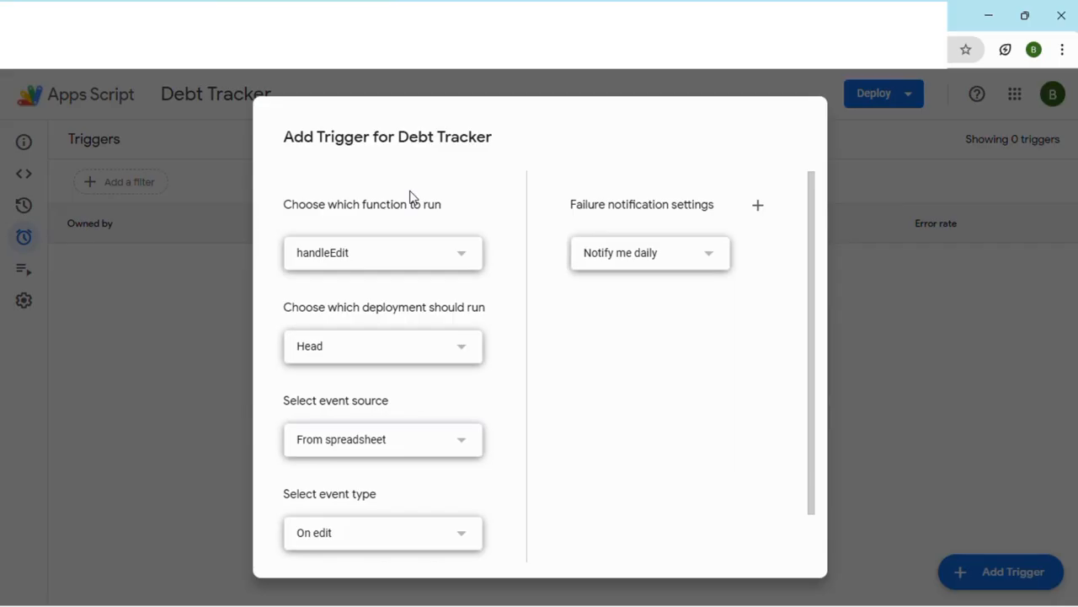
pyautogui.scroll(-2, 496, 220)
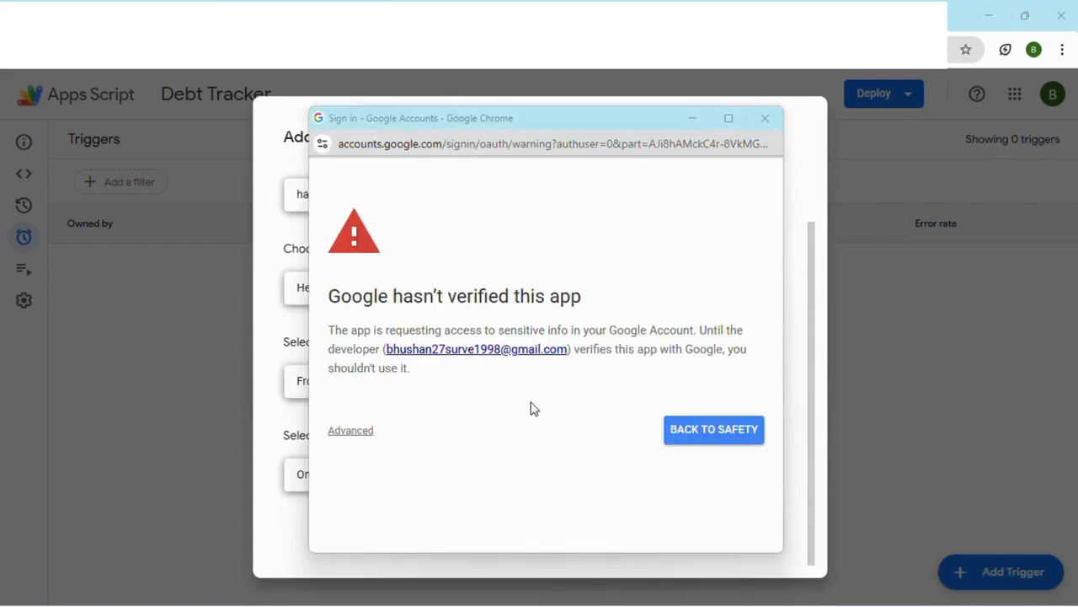
# Step: Authorize the new trigger by continuing past the unverified app warning and allowing Debt Tracker access to the account
pyautogui.click(354, 433)
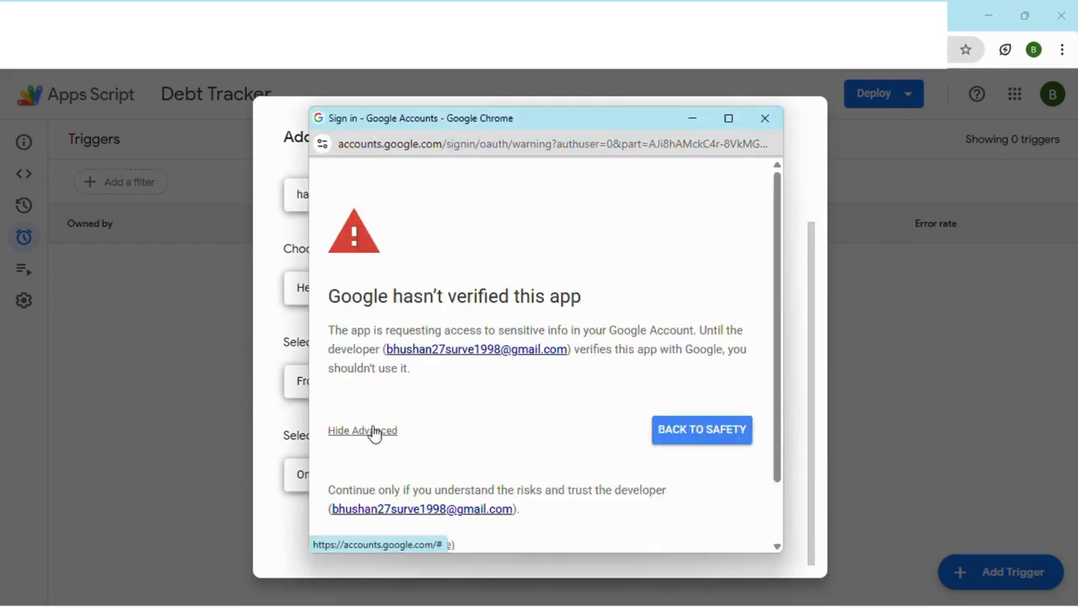
pyautogui.scroll(-2, 467, 386)
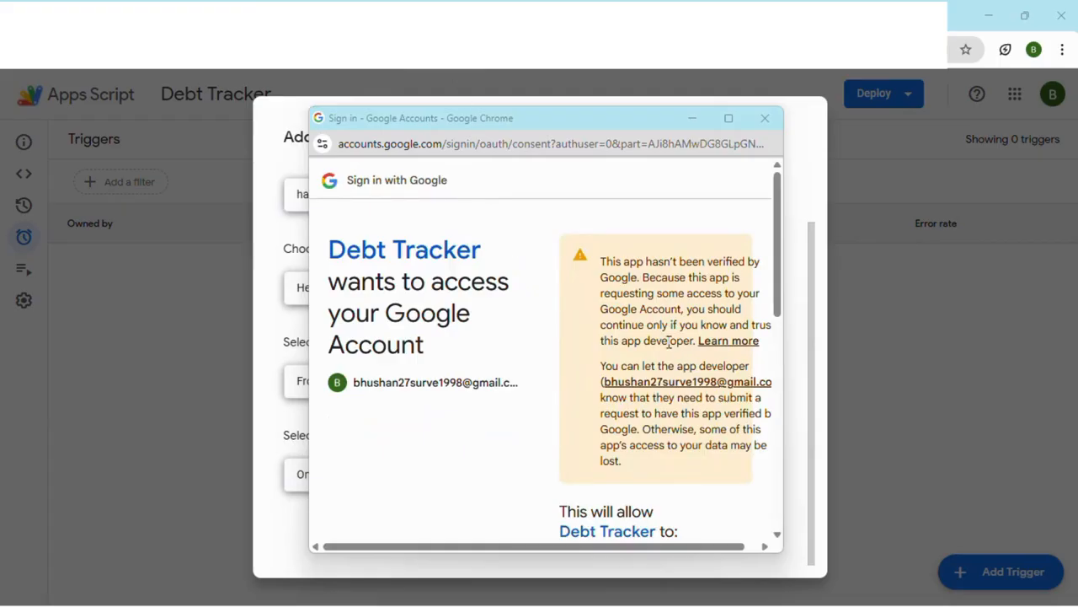
pyautogui.scroll(-8, 661, 337)
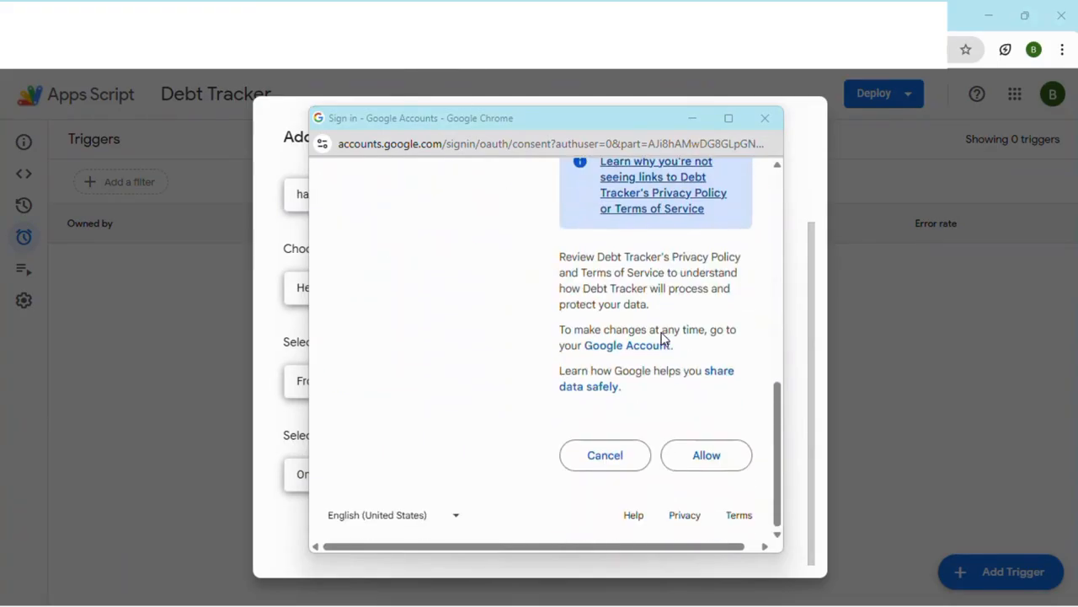
pyautogui.click(716, 461)
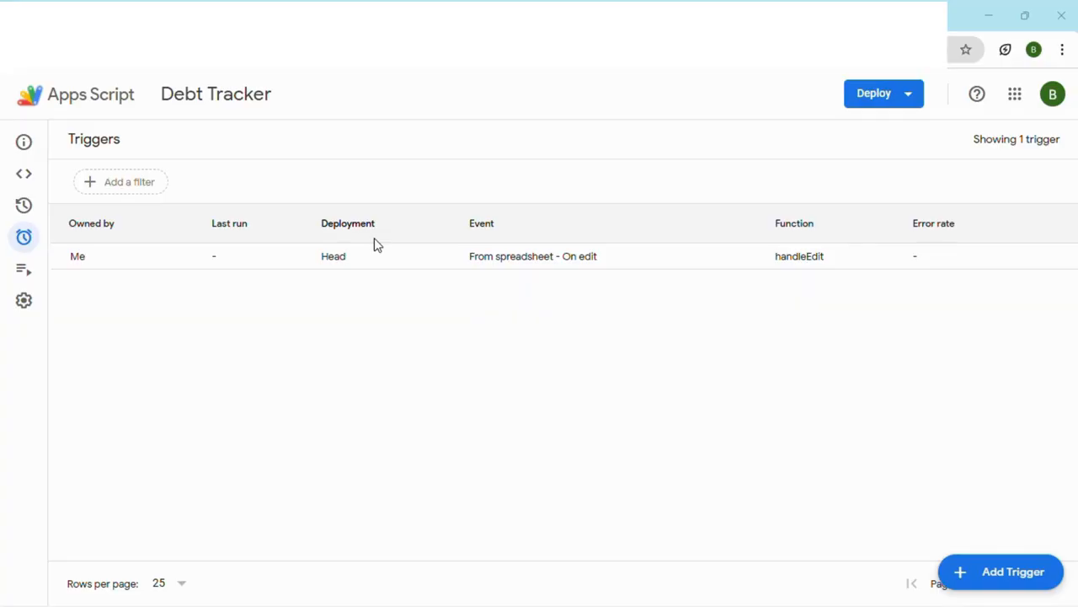
# Step: Return to the Copy of Debt Payoff Tracker spreadsheet and examine its Debt Table (Input), timeline and Summary table
pyautogui.moveTo(26, 180)
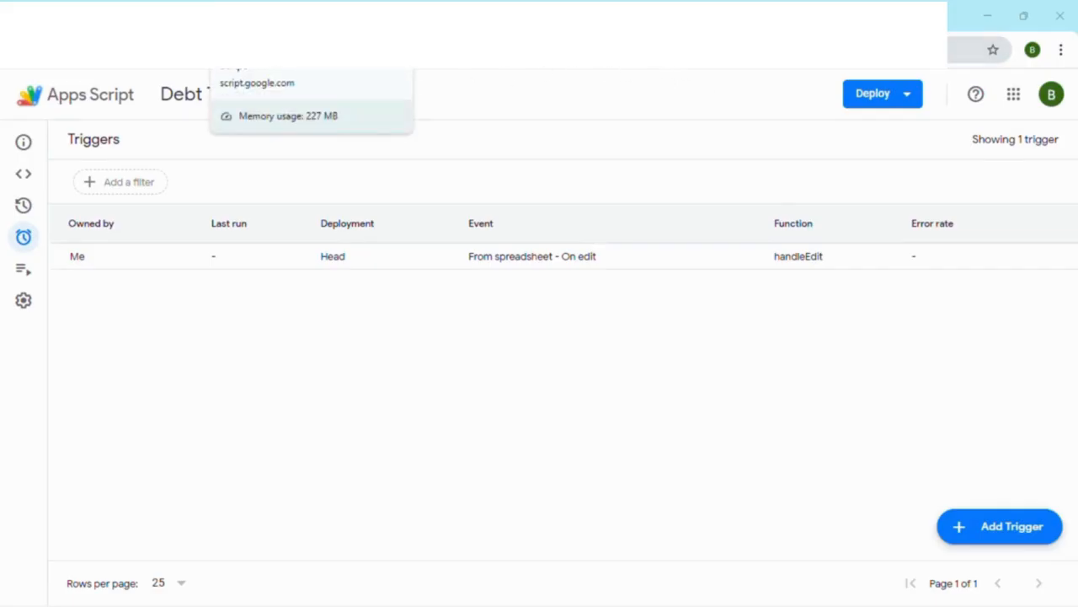
pyautogui.click(160, 15)
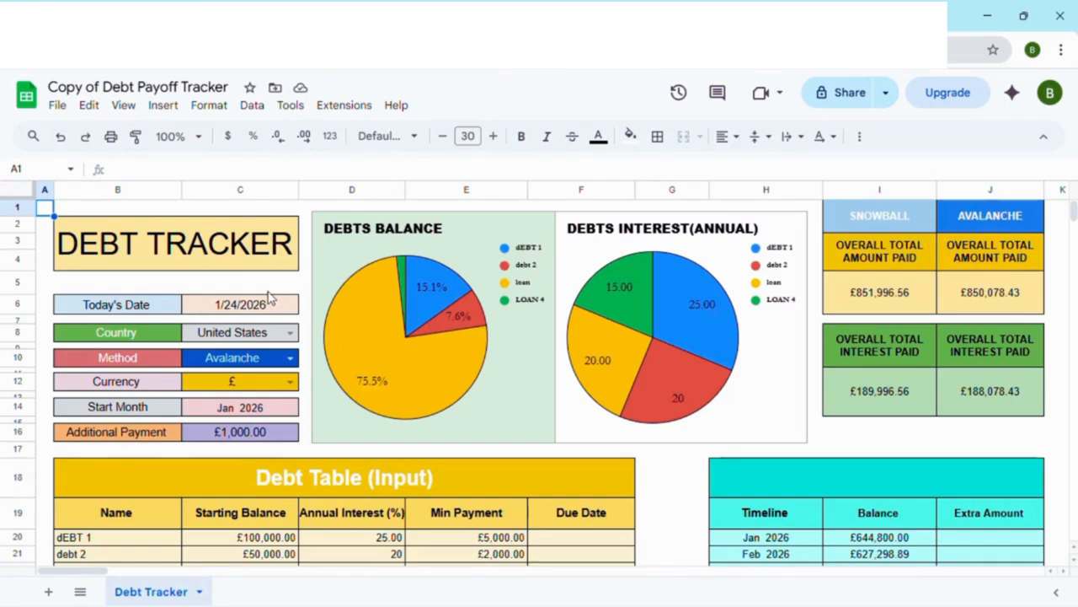
pyautogui.scroll(-3, 268, 295)
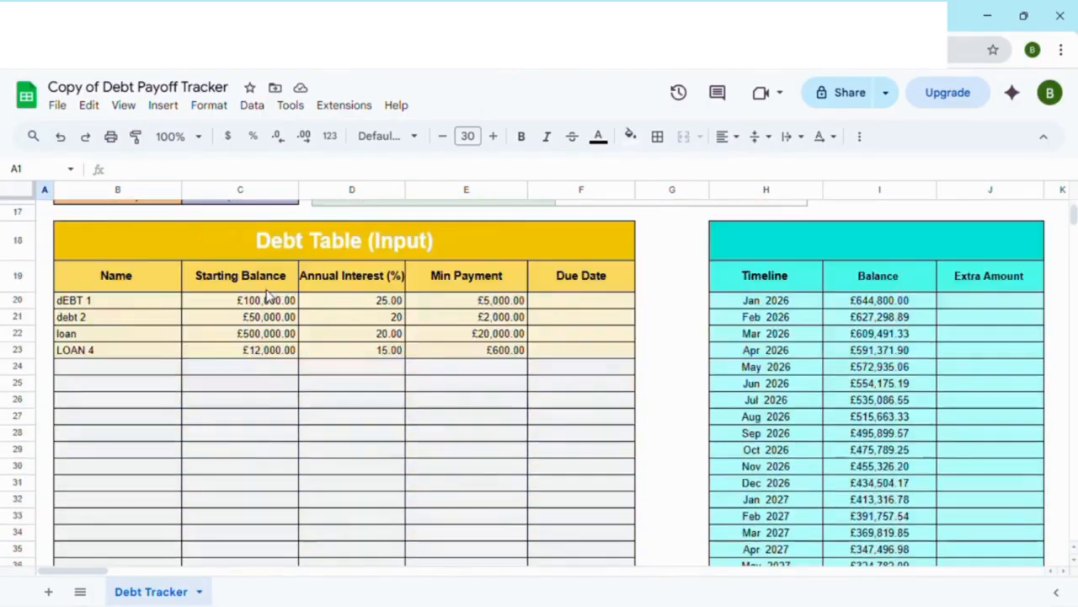
pyautogui.scroll(2, 268, 294)
pyautogui.scroll(-5, 252, 311)
pyautogui.scroll(-5, 252, 312)
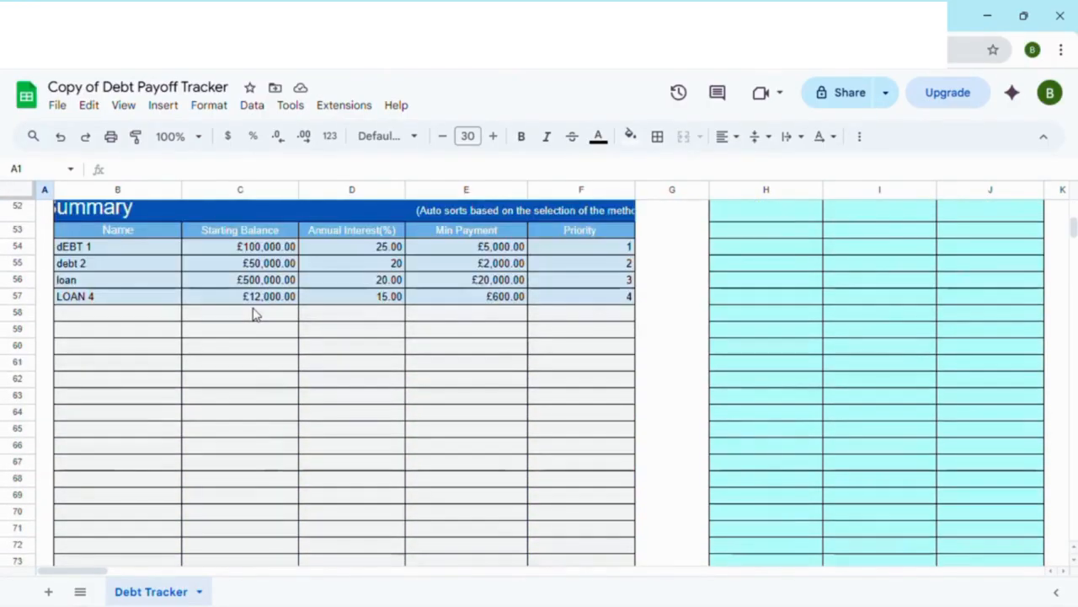
pyautogui.scroll(2, 253, 311)
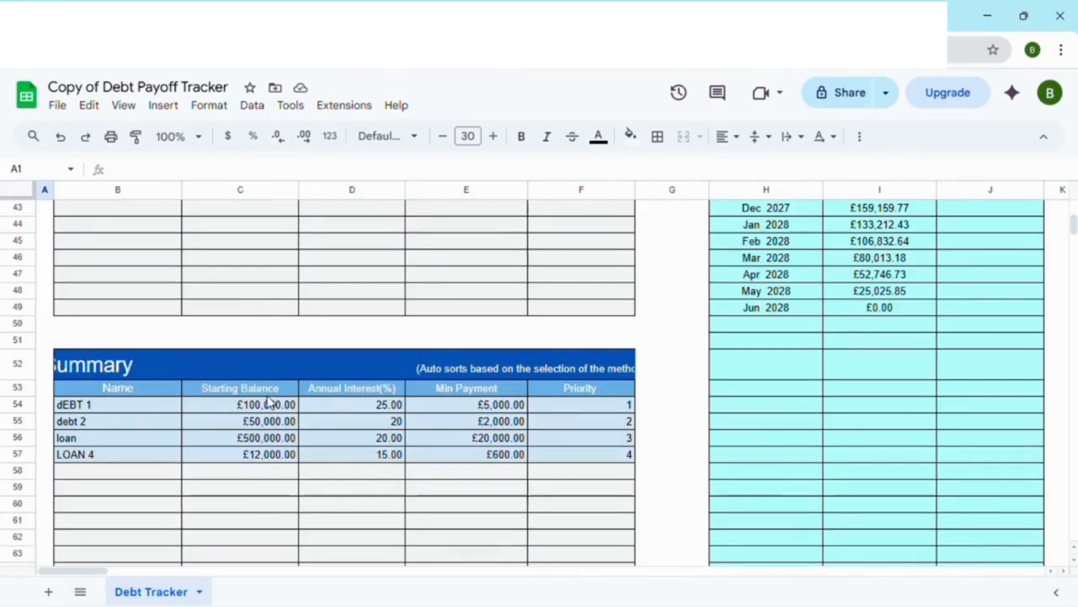
pyautogui.scroll(-5, 270, 401)
pyautogui.scroll(4, 305, 380)
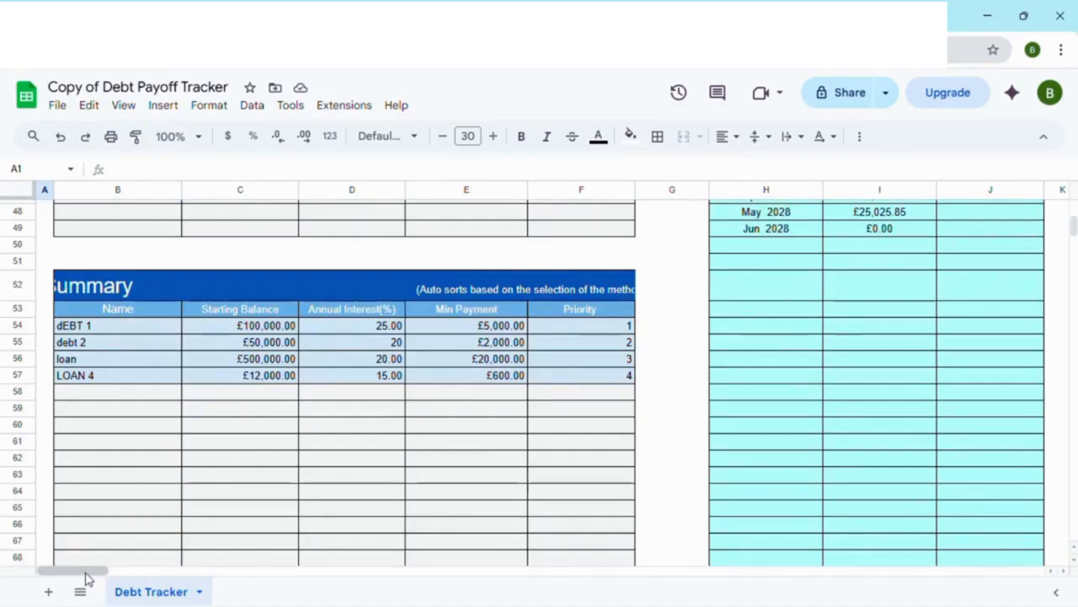
# Step: Examine the timeline balances, the payoff tables of each debt, and the dashboard's settings and charts
pyautogui.moveTo(85, 575); pyautogui.dragTo(130, 573)
pyautogui.scroll(8, 216, 433)
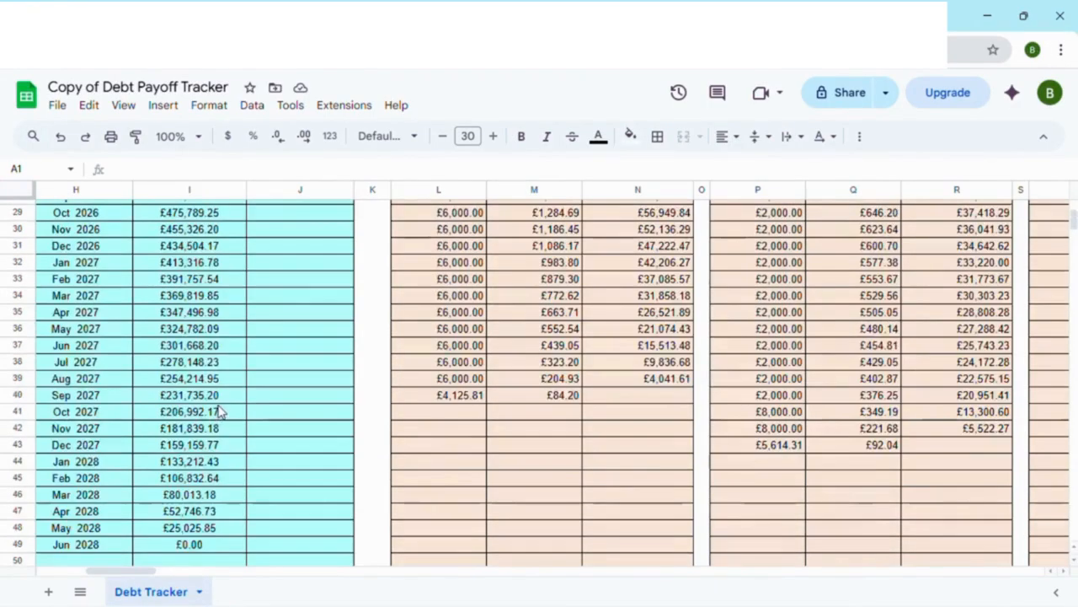
pyautogui.moveTo(129, 573)
pyautogui.mouseDown()
pyautogui.moveTo(97, 572)
pyautogui.moveTo(114, 573)
pyautogui.mouseUp()
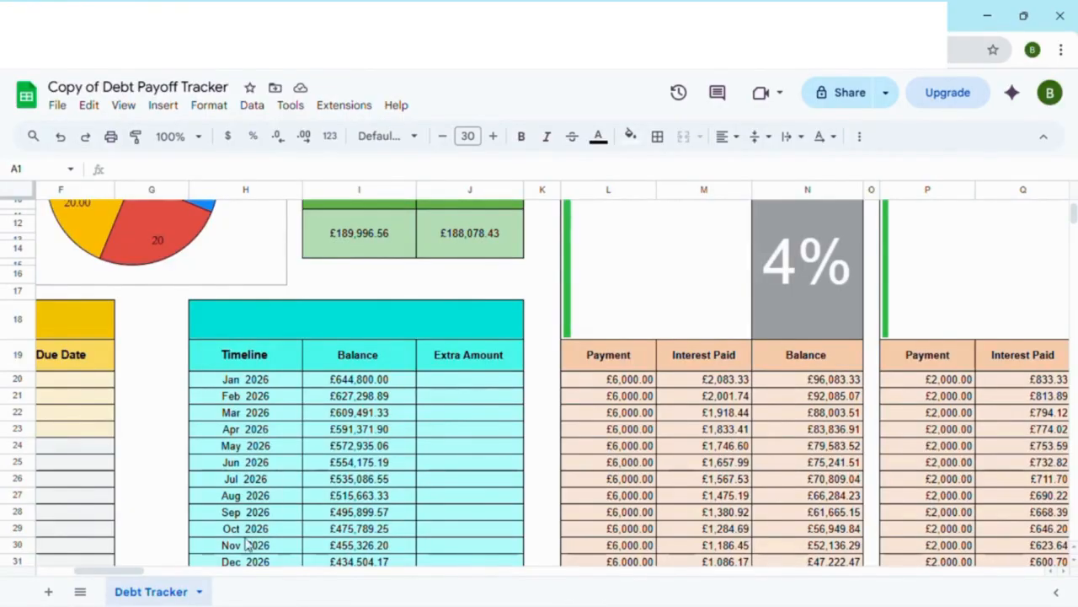
pyautogui.moveTo(132, 572); pyautogui.dragTo(153, 570)
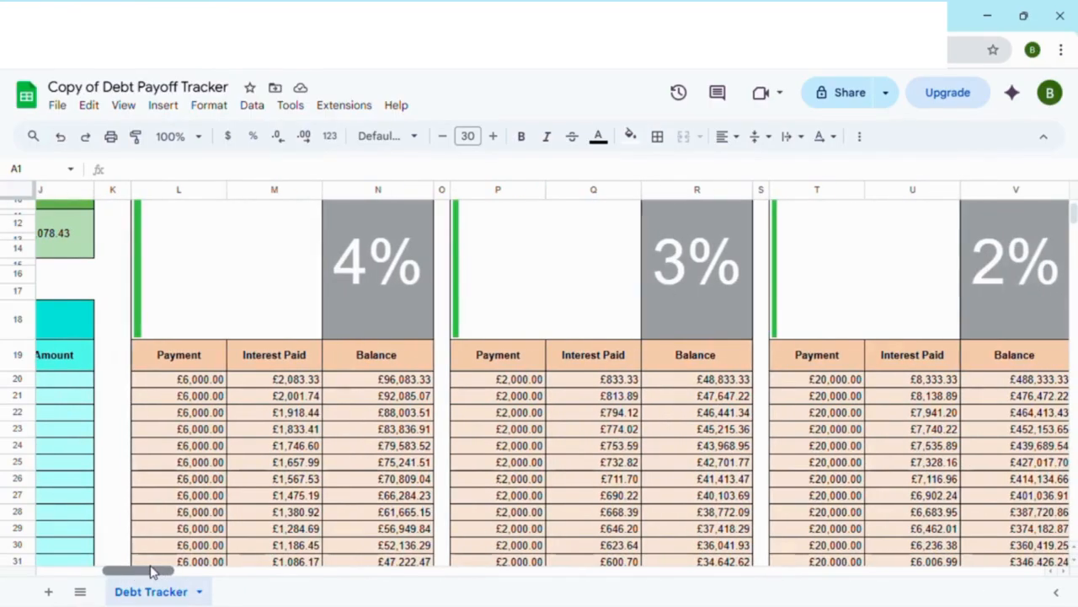
pyautogui.scroll(5, 233, 487)
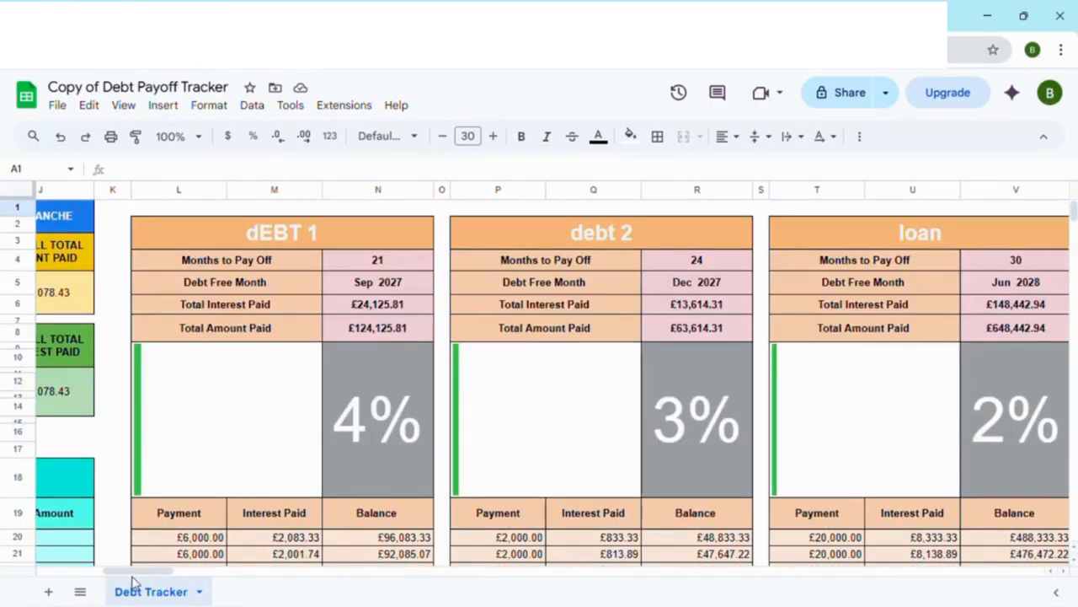
pyautogui.moveTo(137, 570); pyautogui.dragTo(51, 569)
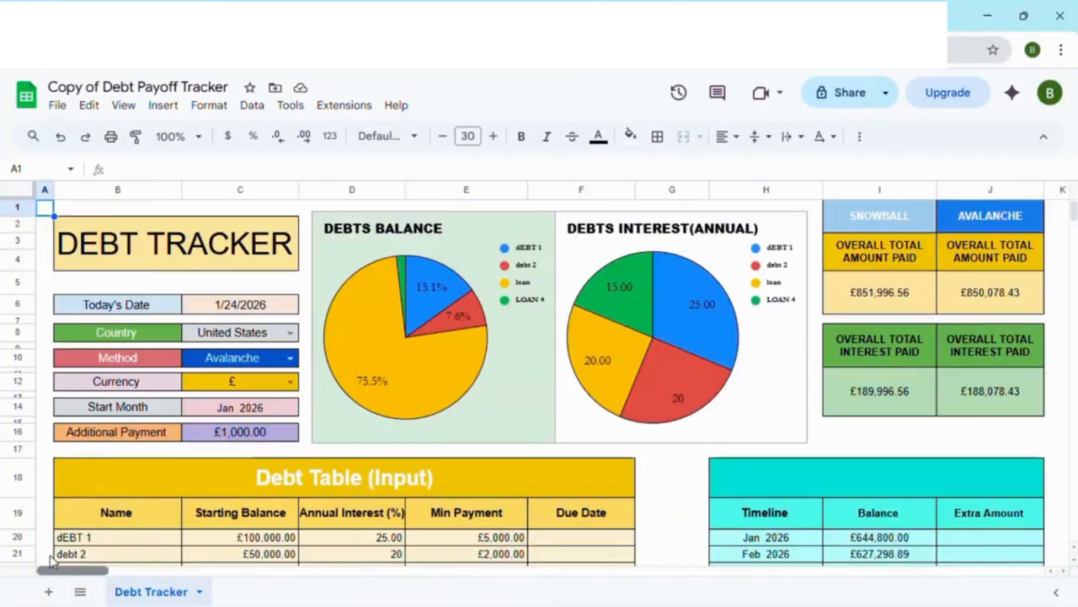
pyautogui.scroll(-3, 144, 407)
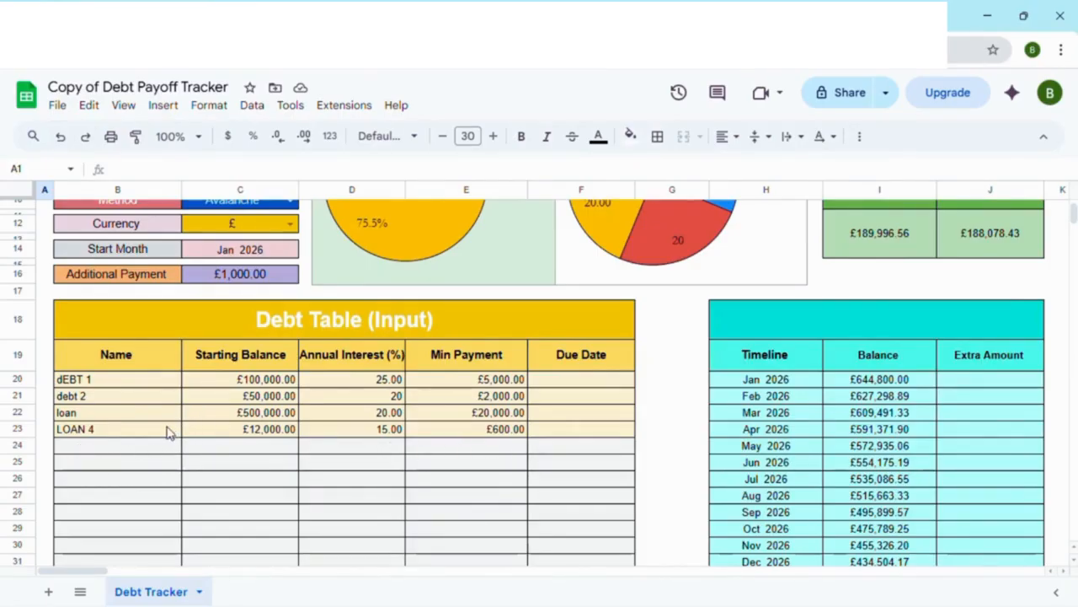
pyautogui.scroll(4, 218, 442)
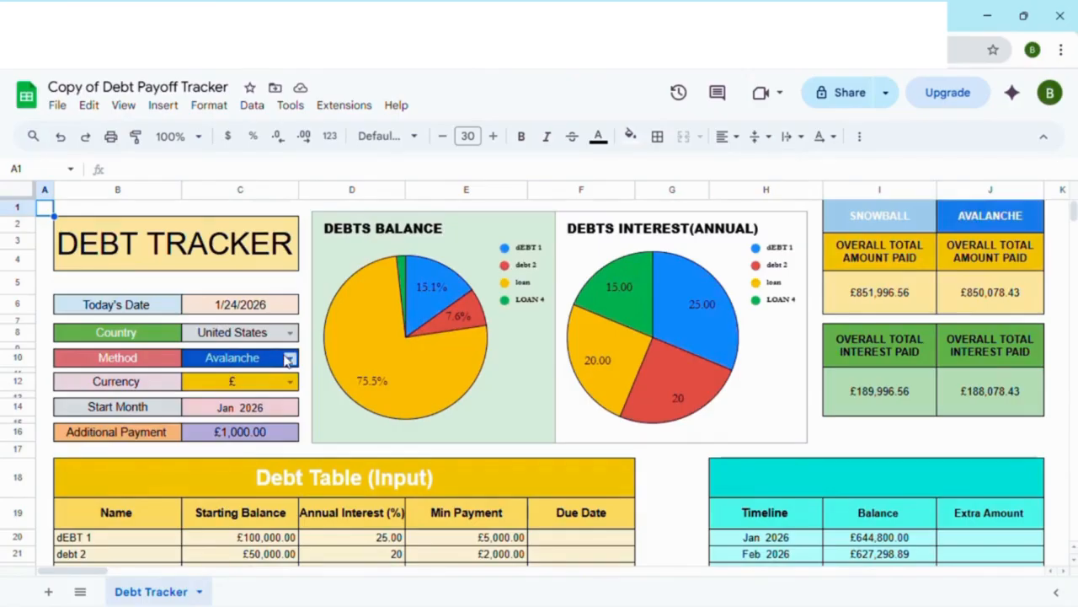
# Step: Inspect the choices offered for Method and Currency without changing them, and select the Start Month value
pyautogui.click(289, 359)
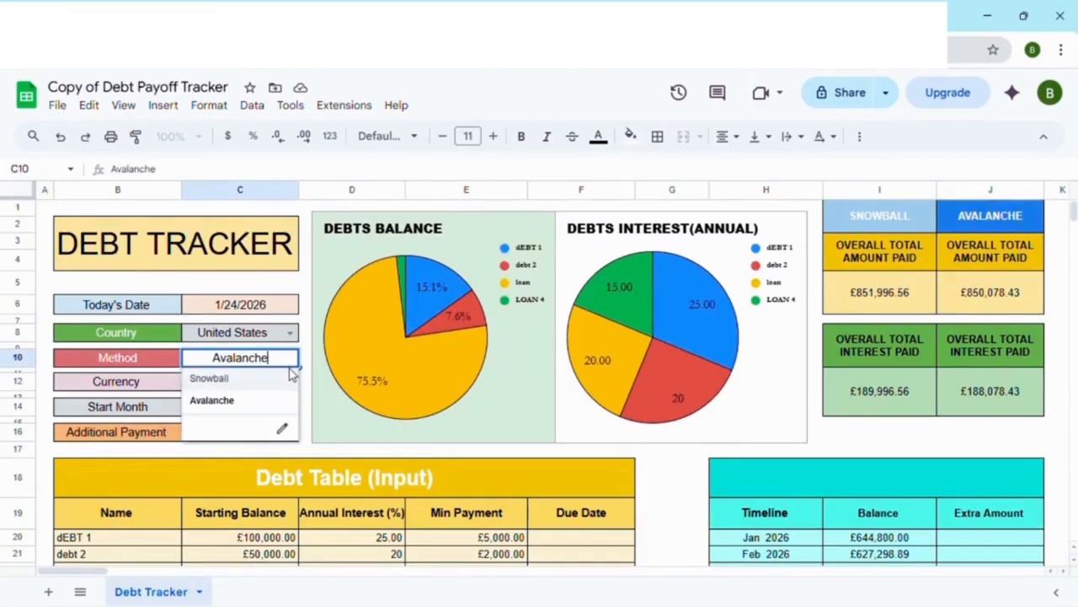
pyautogui.click(289, 280)
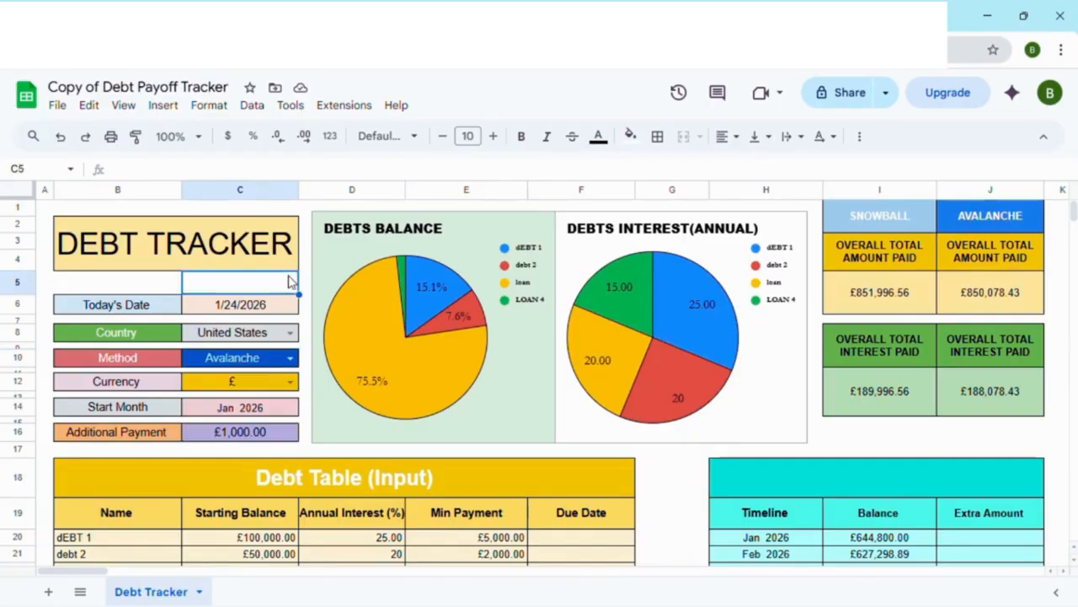
pyautogui.click(290, 382)
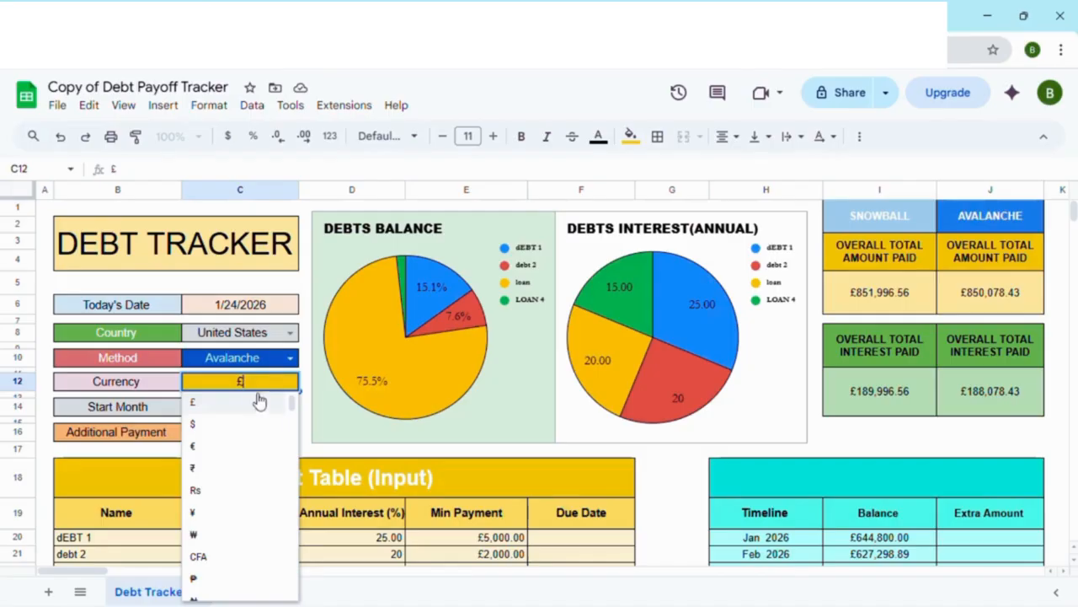
pyautogui.click(246, 284)
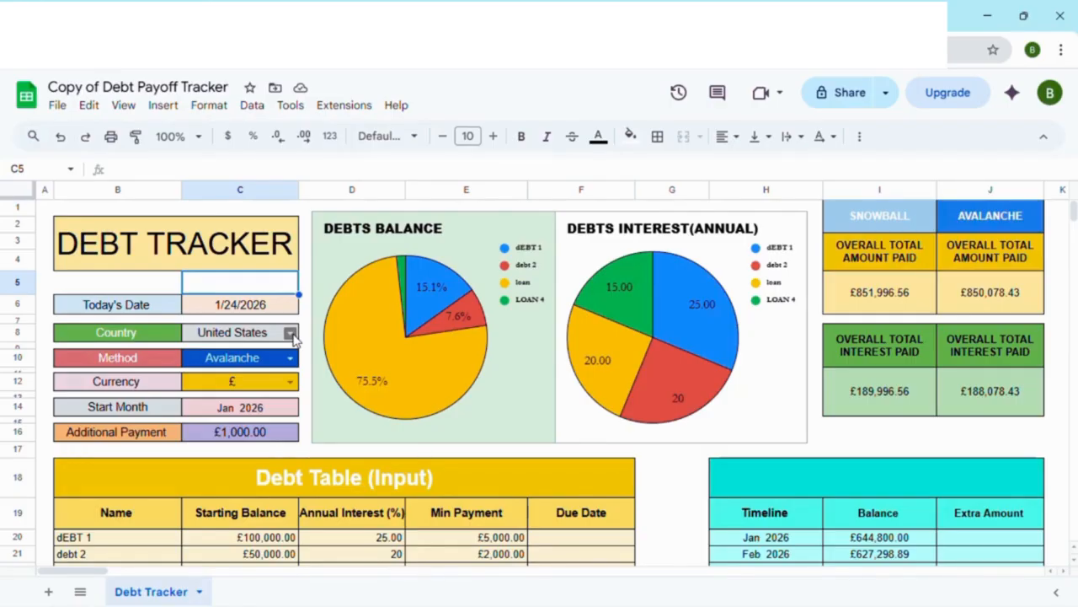
pyautogui.click(272, 417)
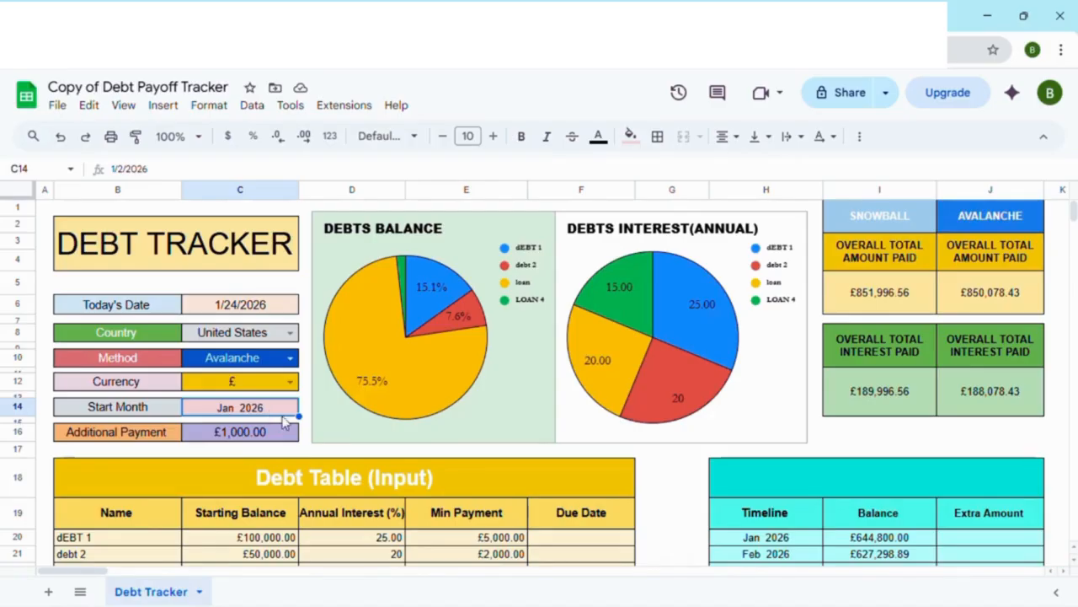
# Step: Review the Additional Payment and Debt Table (Input), and the payoff summaries and monthly schedules of dEBT 1 and debt 2
pyautogui.scroll(-3, 329, 434)
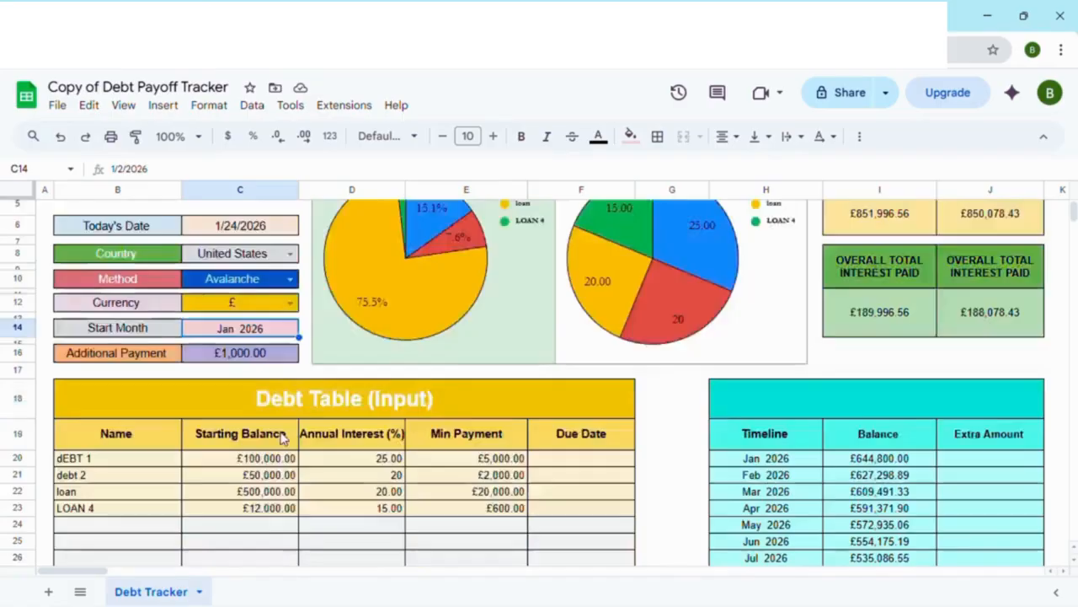
pyautogui.scroll(1, 278, 440)
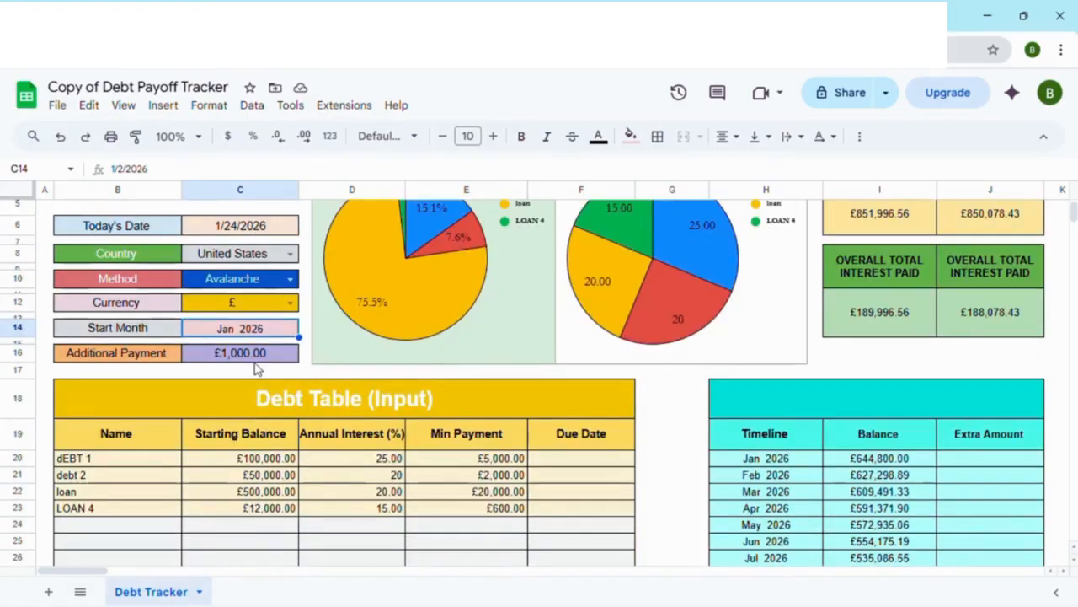
pyautogui.scroll(-1, 299, 374)
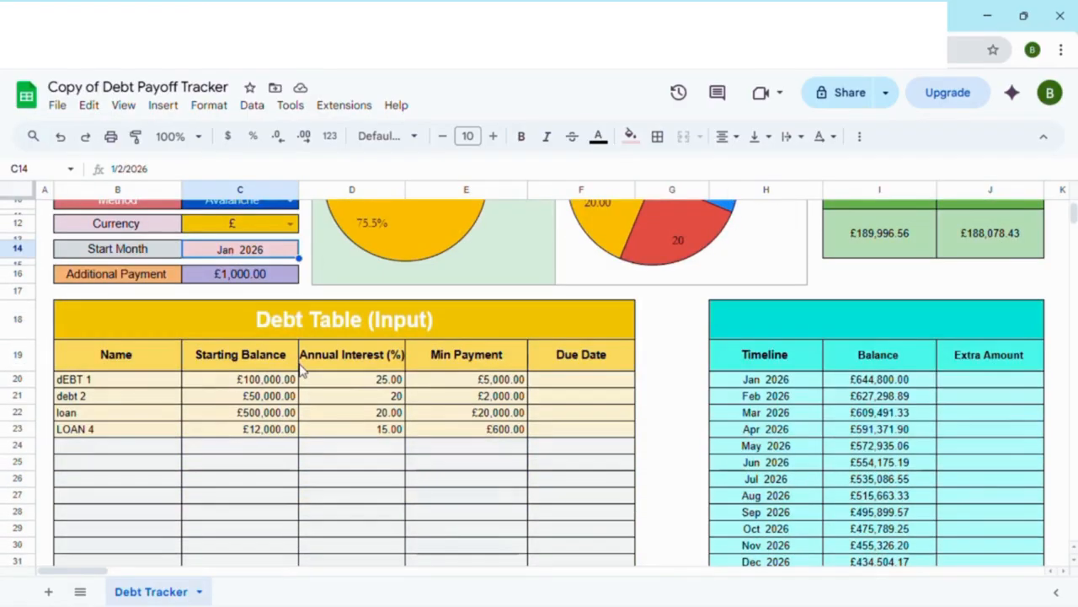
pyautogui.scroll(-1, 122, 389)
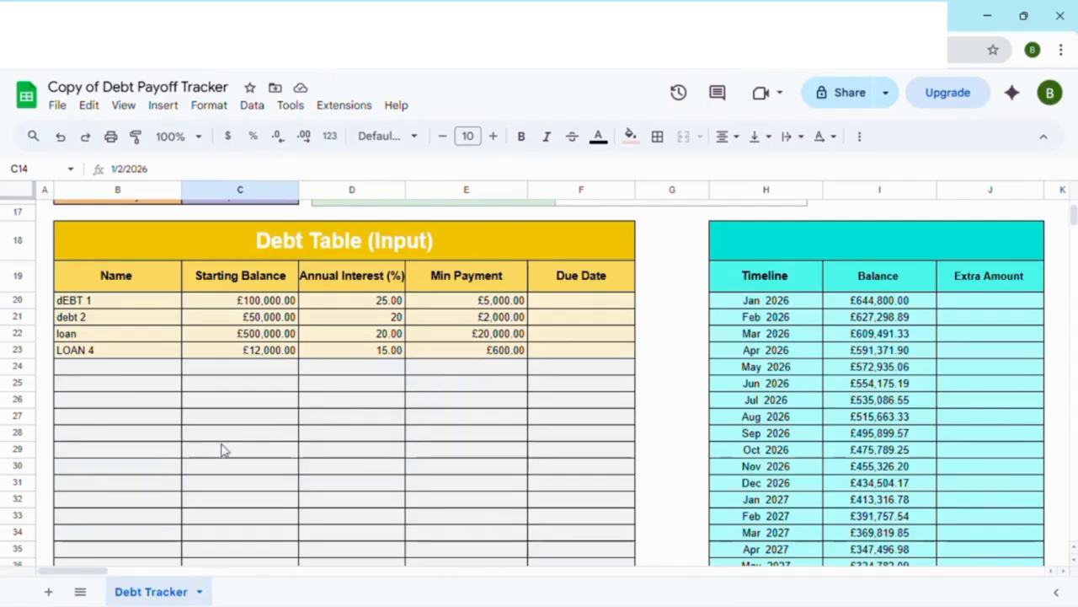
pyautogui.moveTo(78, 581); pyautogui.dragTo(143, 573)
pyautogui.scroll(3, 393, 447)
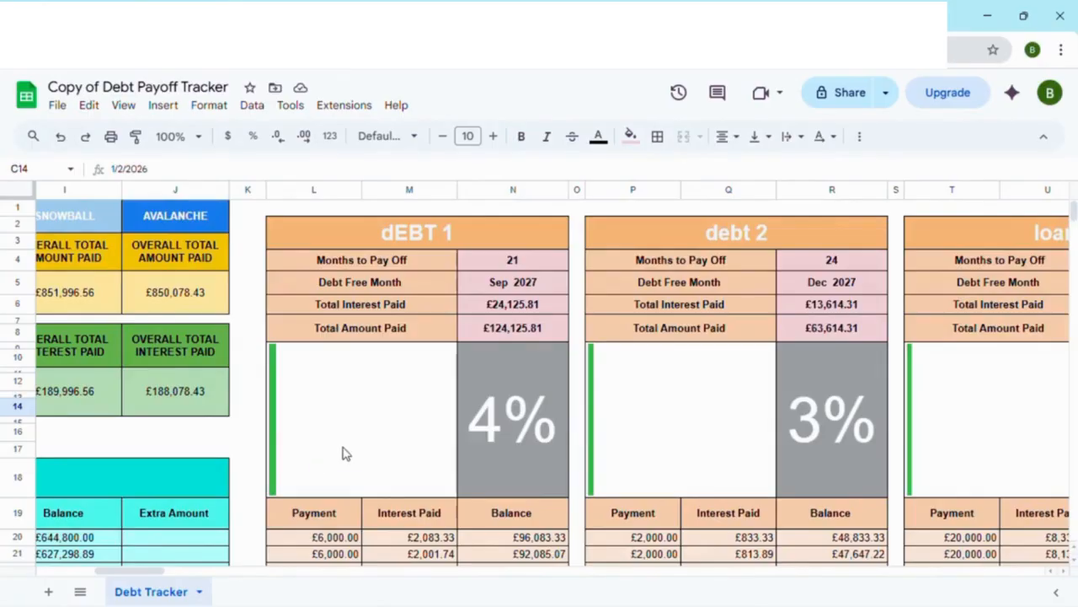
pyautogui.scroll(-2, 344, 452)
pyautogui.scroll(2, 344, 453)
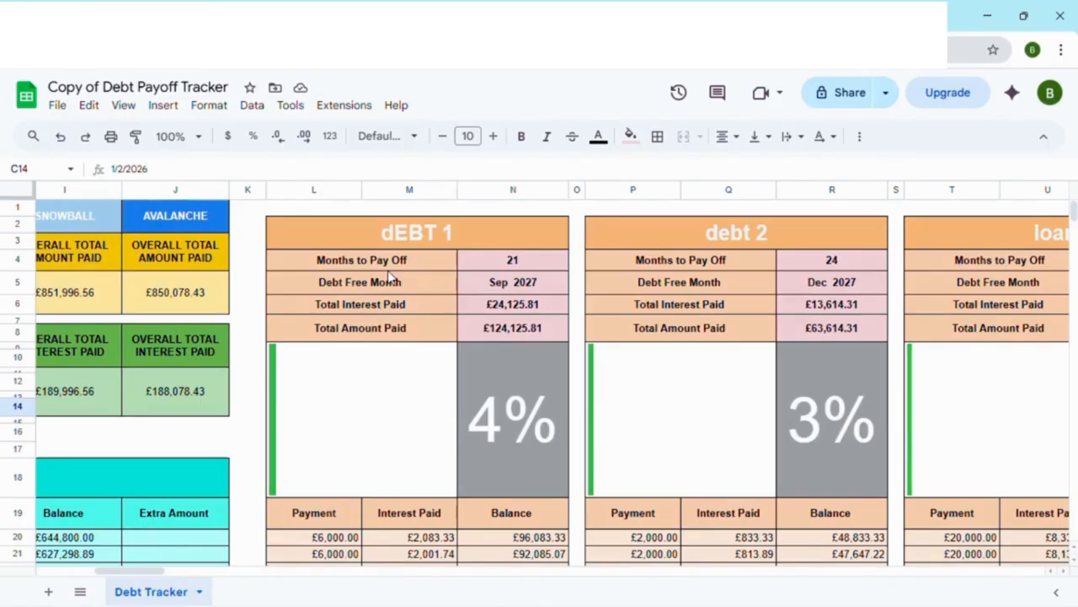
pyautogui.scroll(-5, 327, 332)
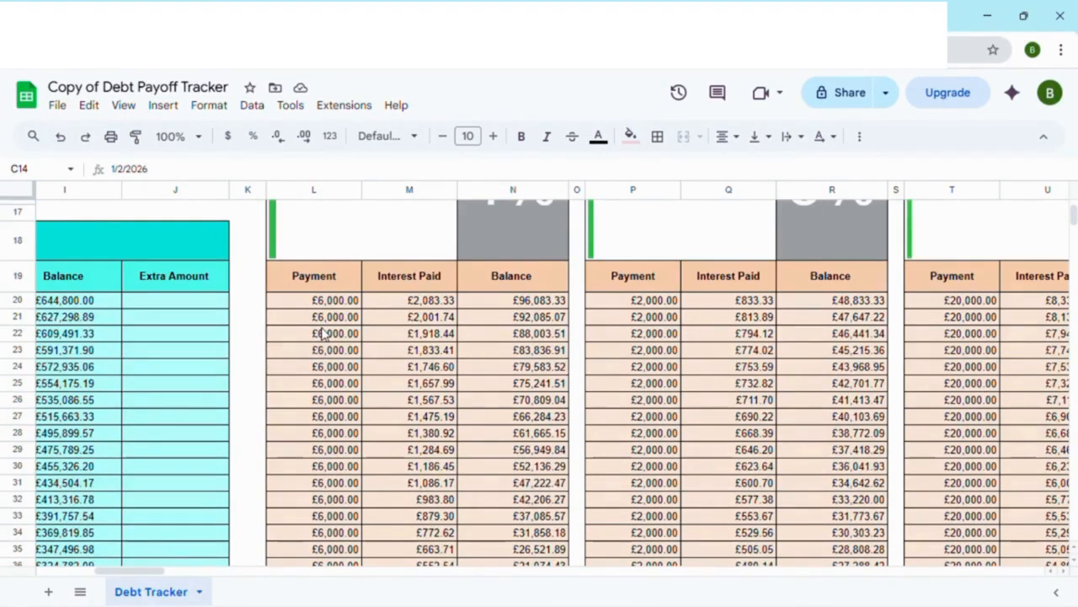
pyautogui.scroll(-2, 323, 334)
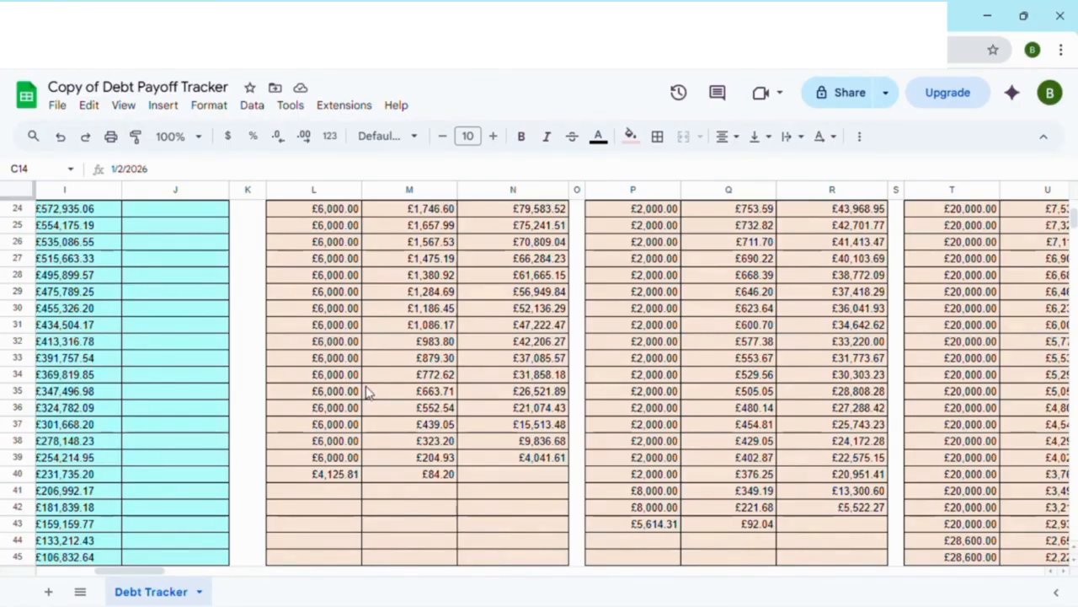
pyautogui.scroll(5, 365, 391)
pyautogui.scroll(2, 366, 391)
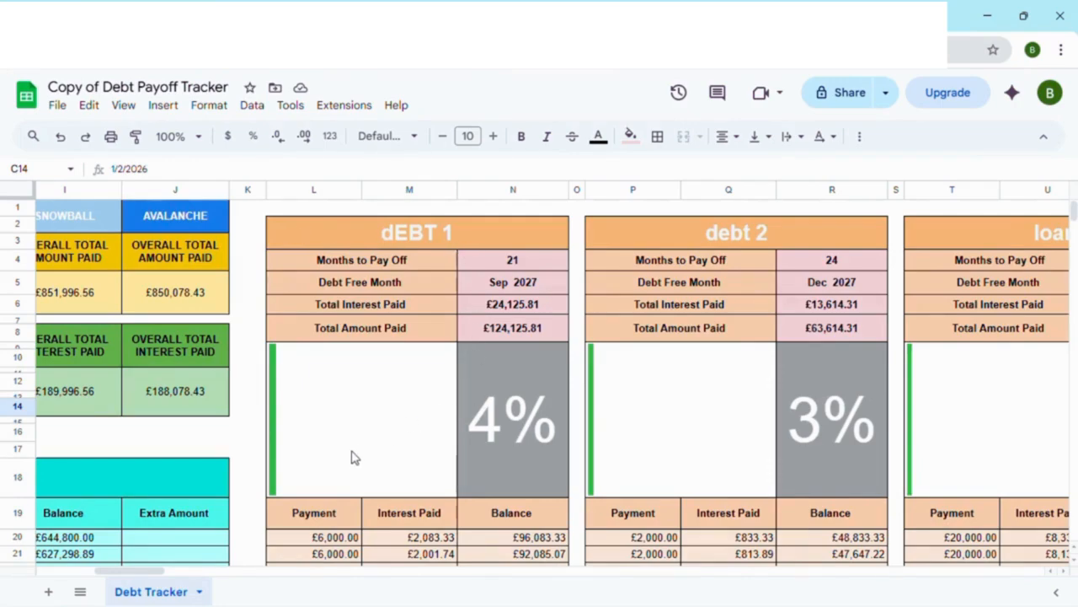
# Step: Set the debt tracker's payoff Method to Snowball
pyautogui.moveTo(142, 573); pyautogui.dragTo(82, 573)
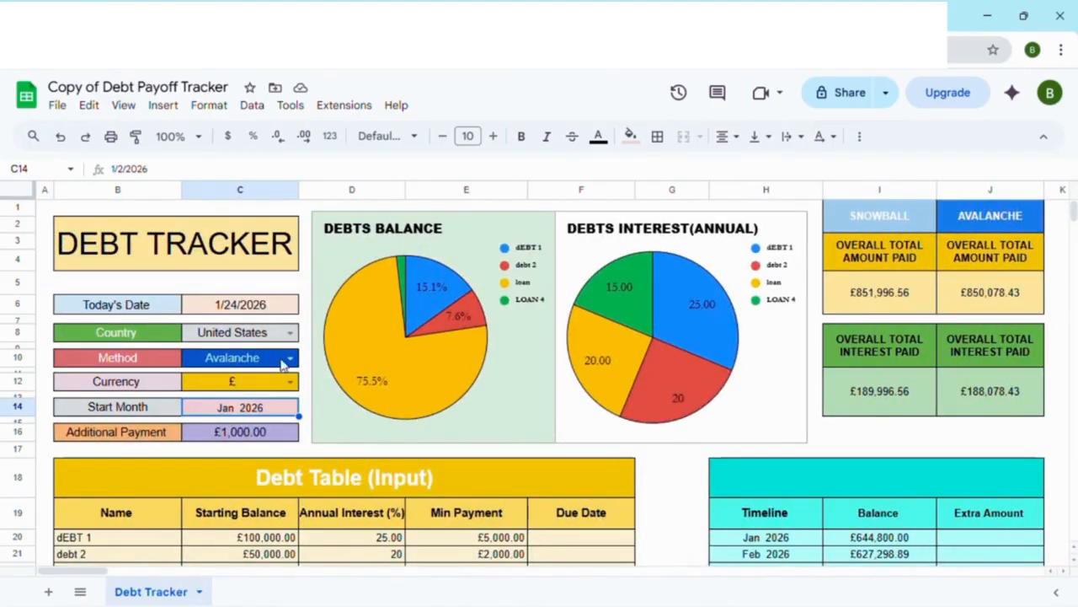
pyautogui.click(289, 357)
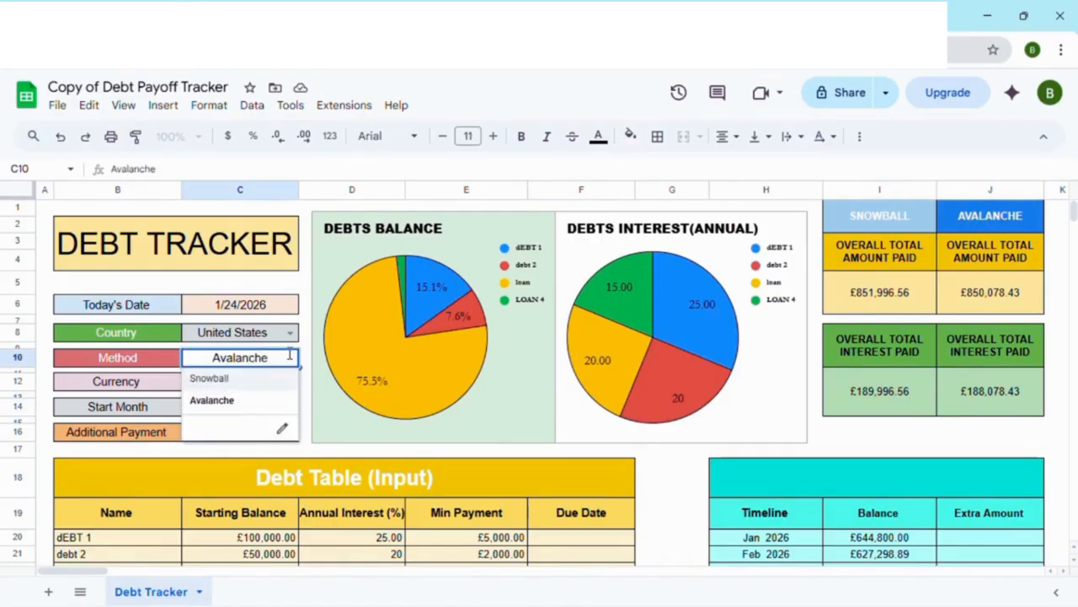
pyautogui.click(211, 378)
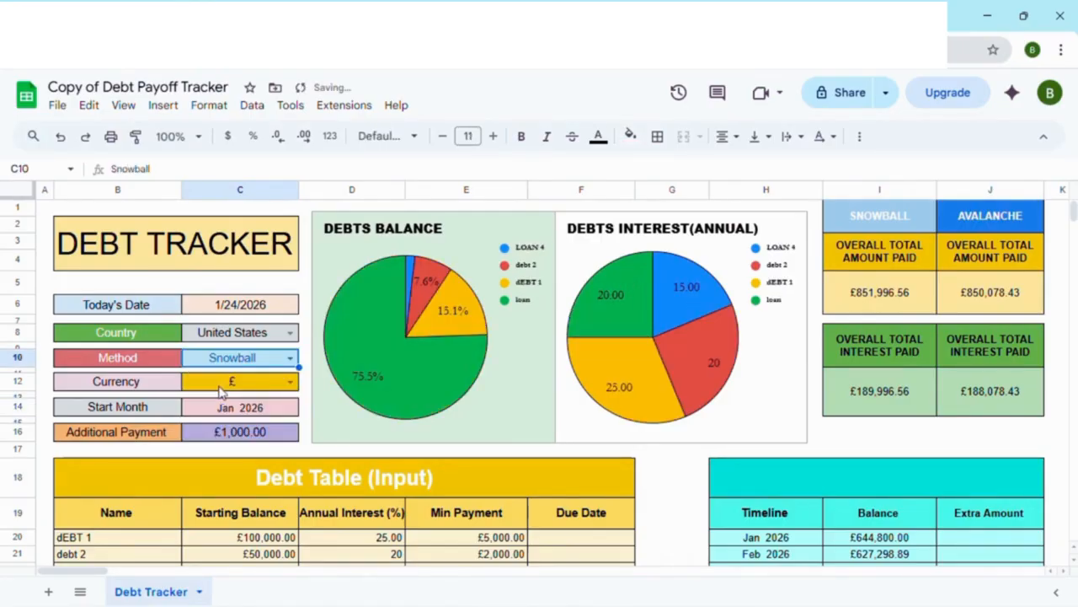
# Step: Examine how the Summary table and debt payoff sections are ordered under Snowball, and check the Debt Table and Additional Payment
pyautogui.scroll(-7, 302, 366)
pyautogui.scroll(-3, 301, 366)
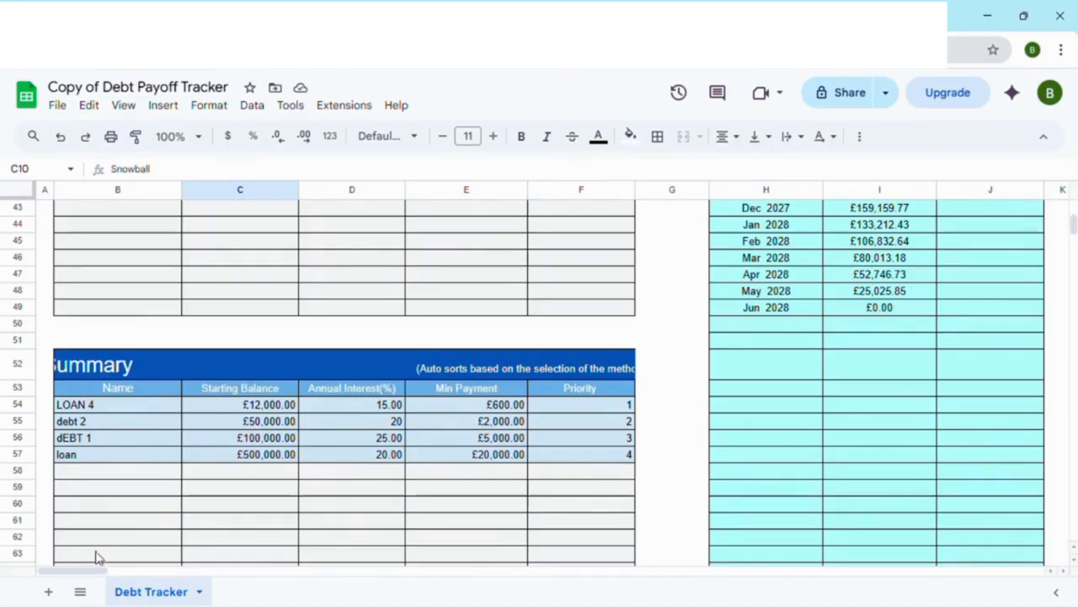
pyautogui.moveTo(69, 572); pyautogui.dragTo(139, 571)
pyautogui.scroll(10, 223, 471)
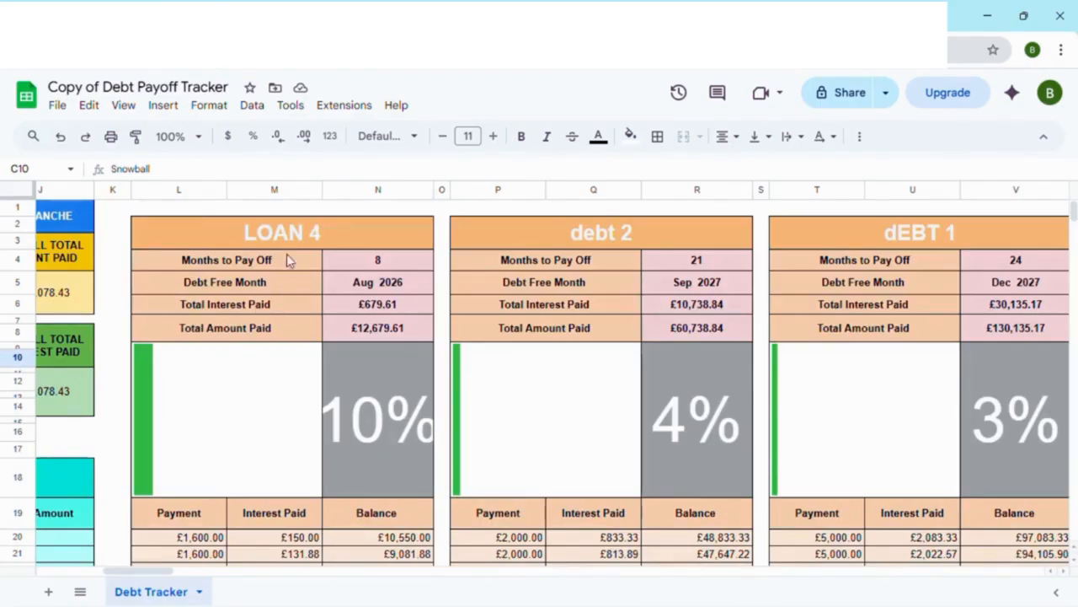
pyautogui.scroll(-3, 263, 287)
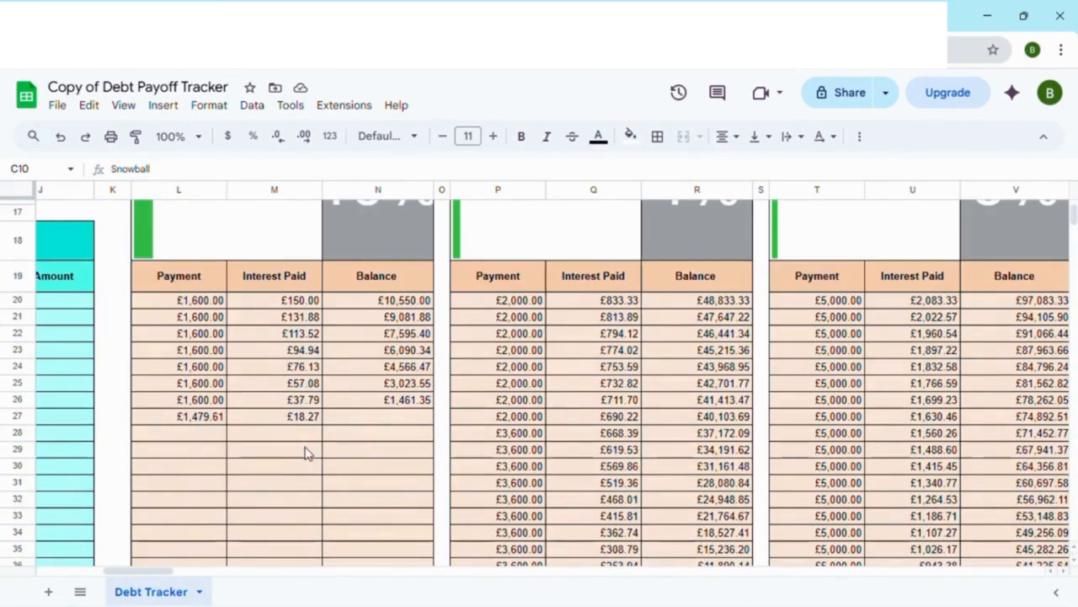
pyautogui.moveTo(154, 573); pyautogui.dragTo(74, 582)
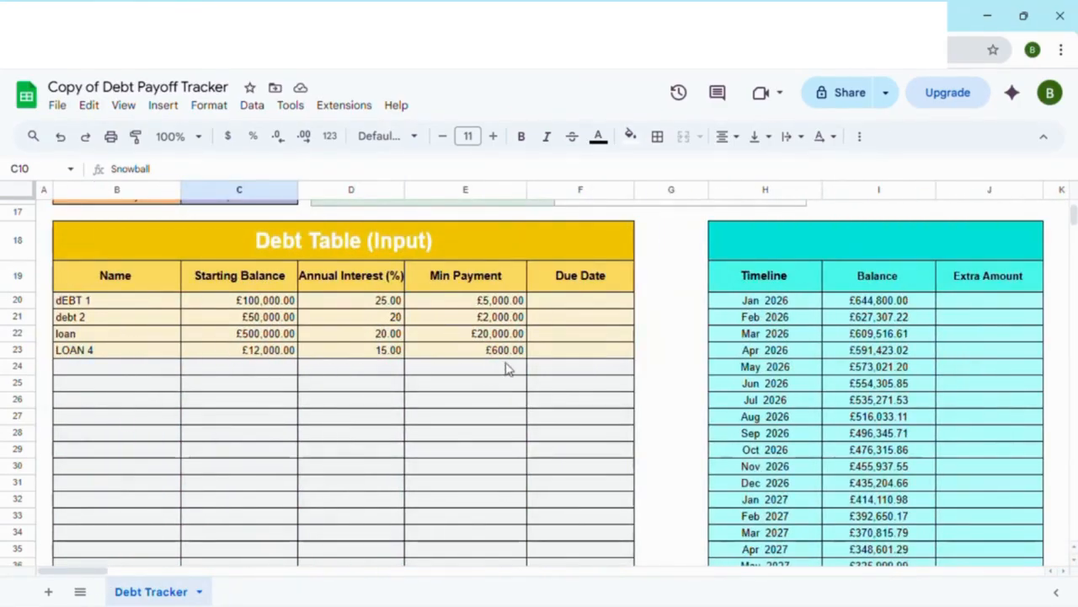
pyautogui.scroll(4, 211, 396)
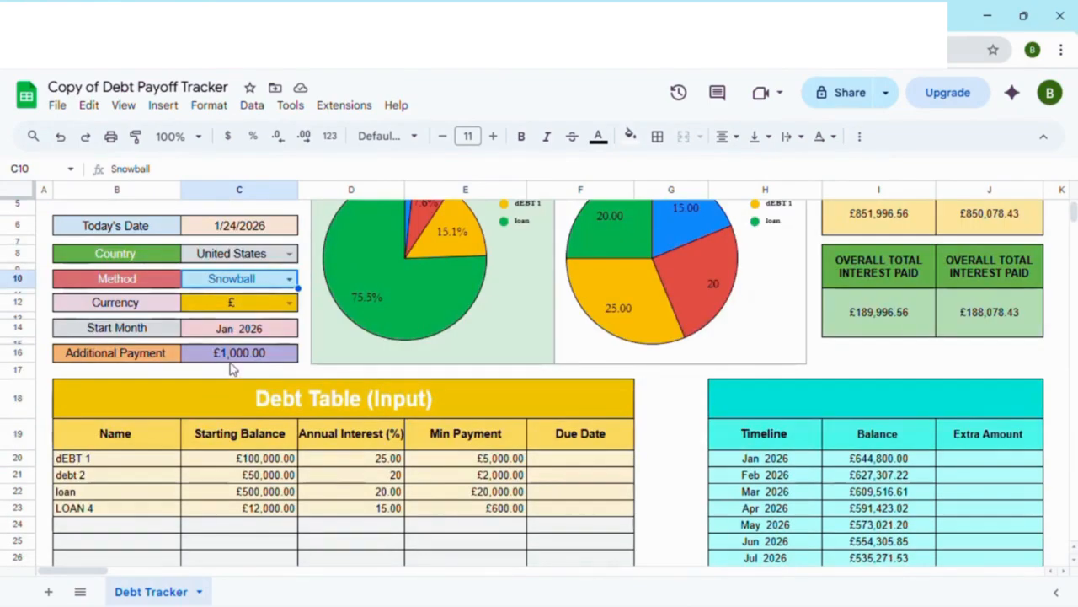
# Step: Compare LOAN 4's and debt 2's monthly payments with the timeline's Extra Amount column and the Snowball and Avalanche totals
pyautogui.moveTo(81, 572); pyautogui.dragTo(144, 572)
pyautogui.scroll(-3, 185, 480)
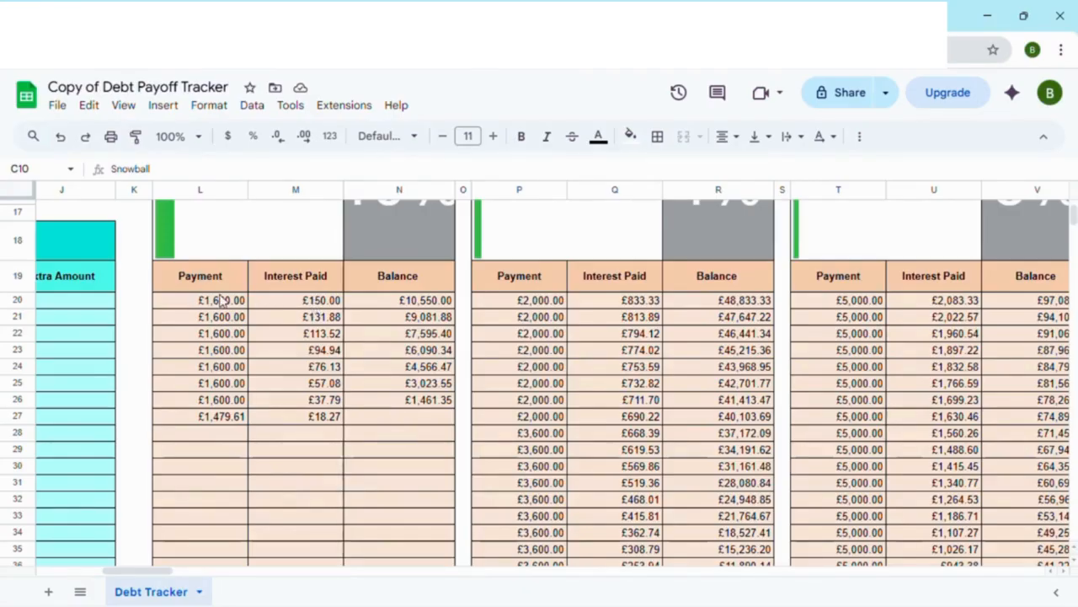
pyautogui.scroll(3, 248, 301)
pyautogui.scroll(-2, 318, 345)
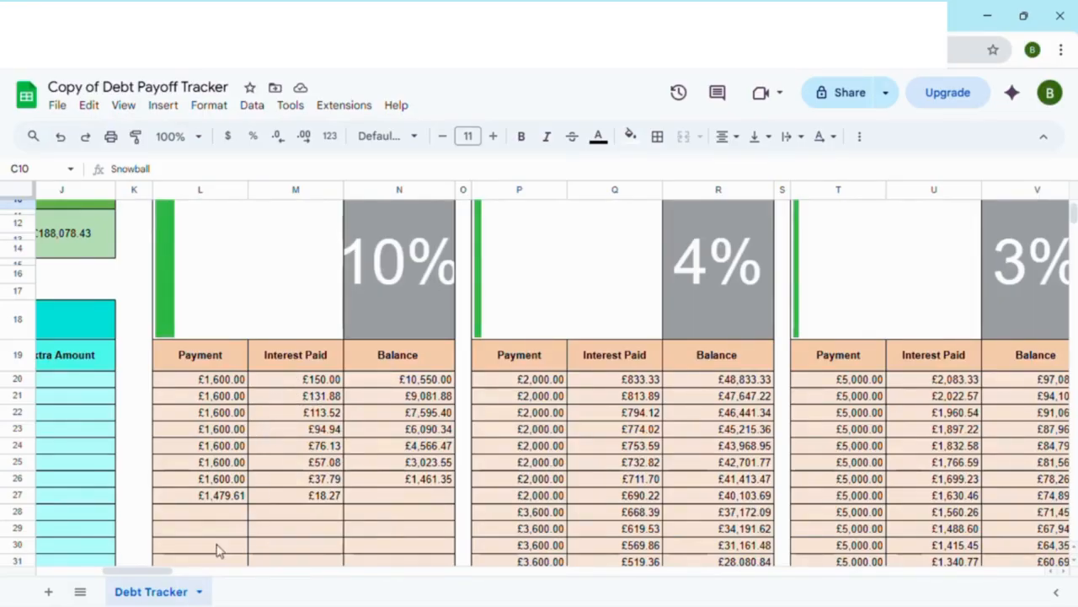
pyautogui.moveTo(159, 571)
pyautogui.mouseDown()
pyautogui.moveTo(87, 572)
pyautogui.moveTo(165, 575)
pyautogui.mouseUp()
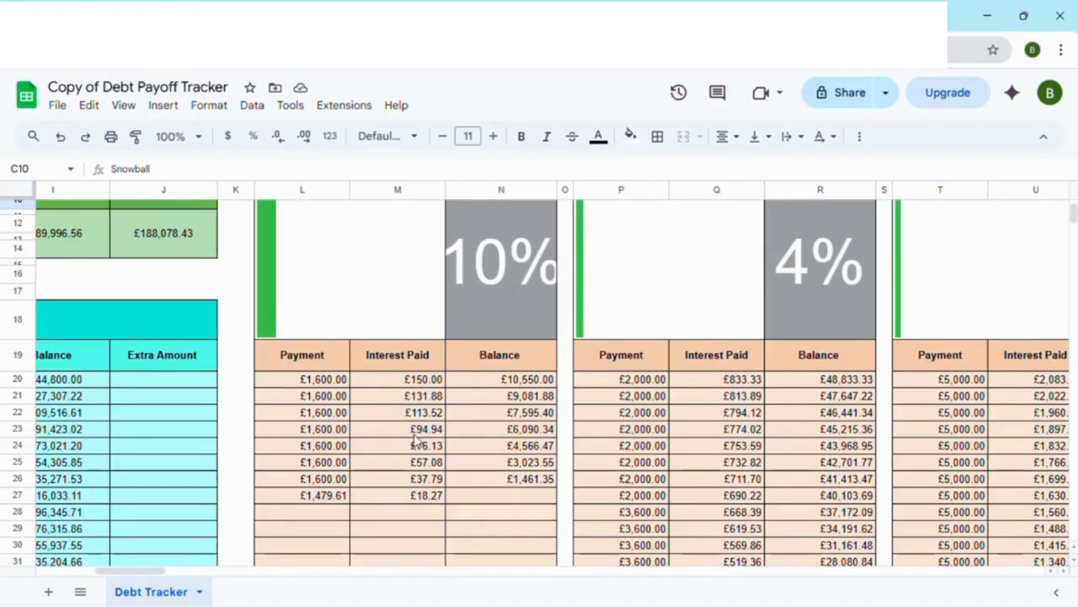
pyautogui.moveTo(140, 576); pyautogui.dragTo(133, 576)
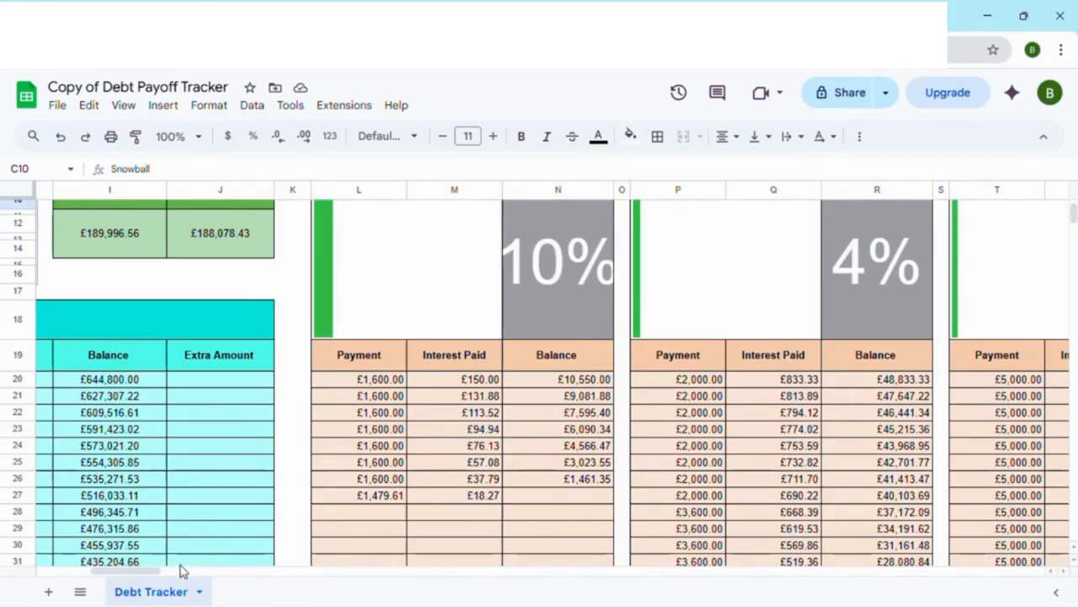
pyautogui.moveTo(150, 575); pyautogui.dragTo(135, 576)
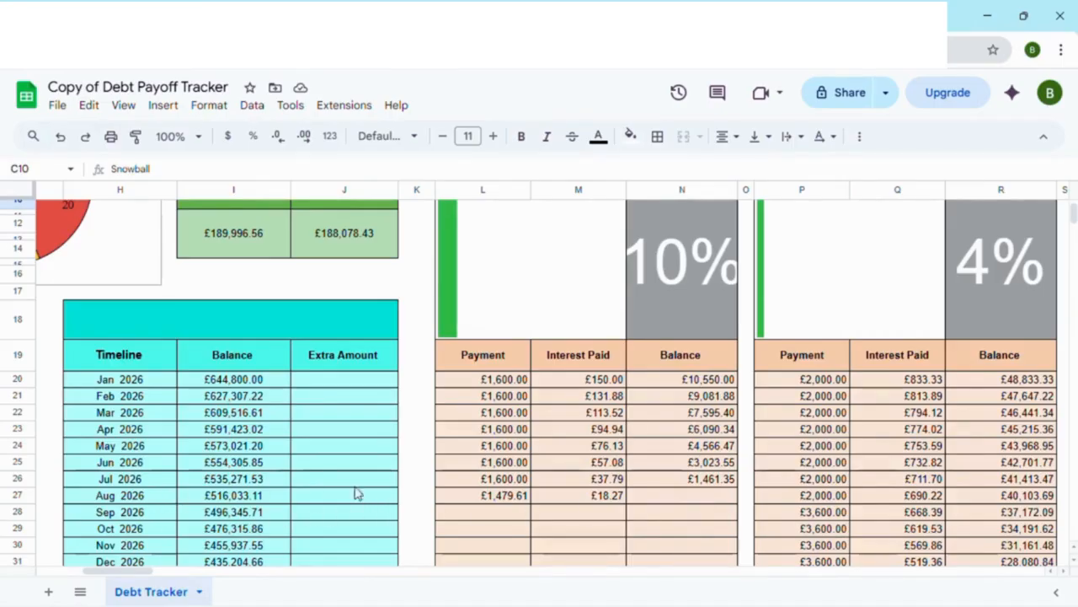
pyautogui.scroll(3, 620, 480)
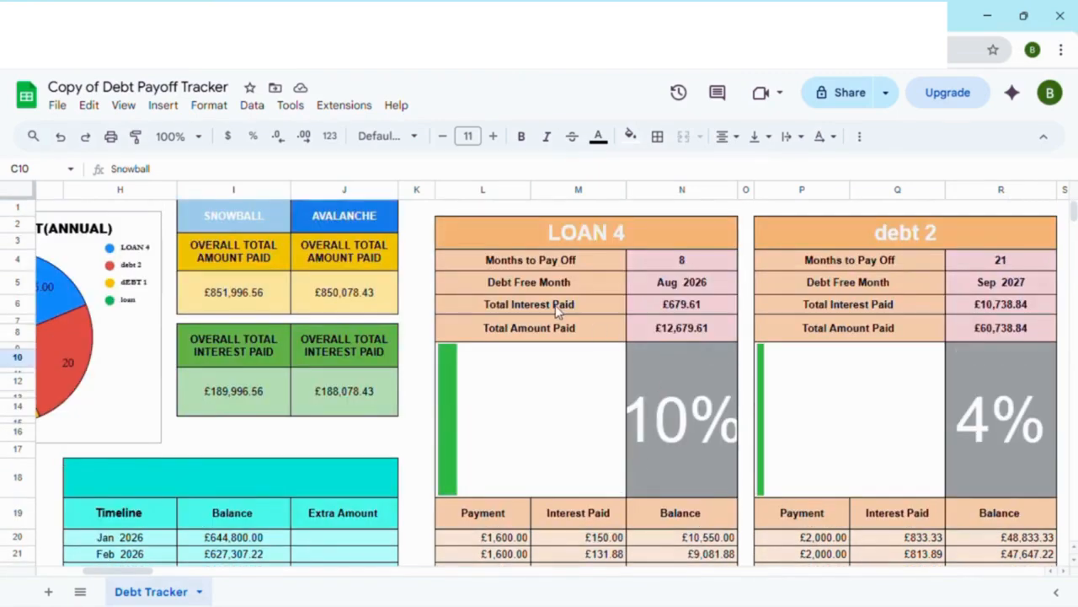
# Step: Examine LOAN 4's months to pay off, total interest and total amount paid alongside its monthly payment schedule under Snowball
pyautogui.scroll(-3, 615, 332)
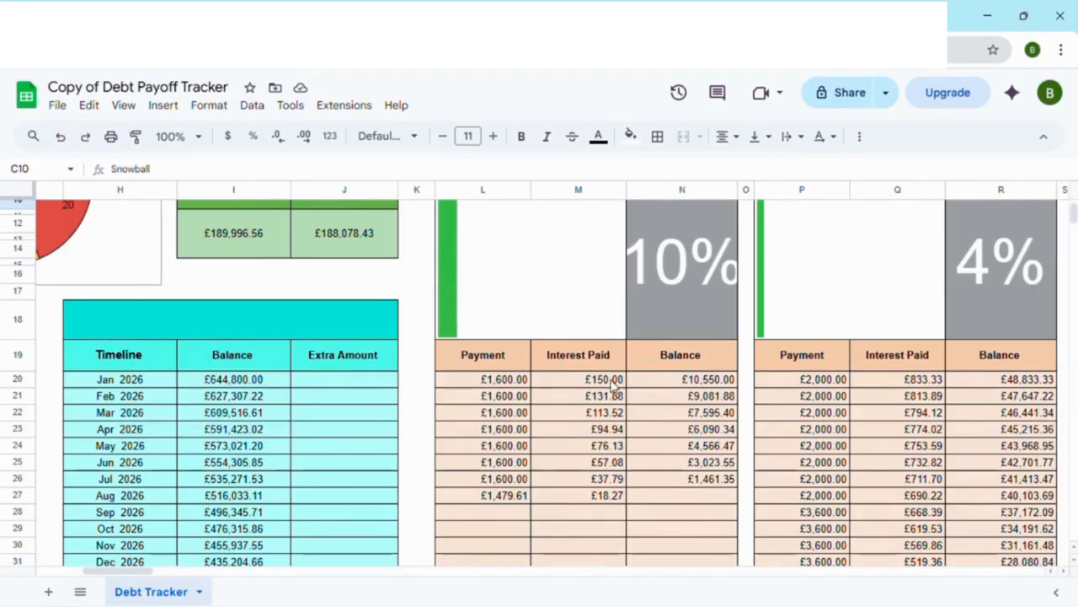
pyautogui.scroll(1, 615, 385)
pyautogui.scroll(2, 645, 363)
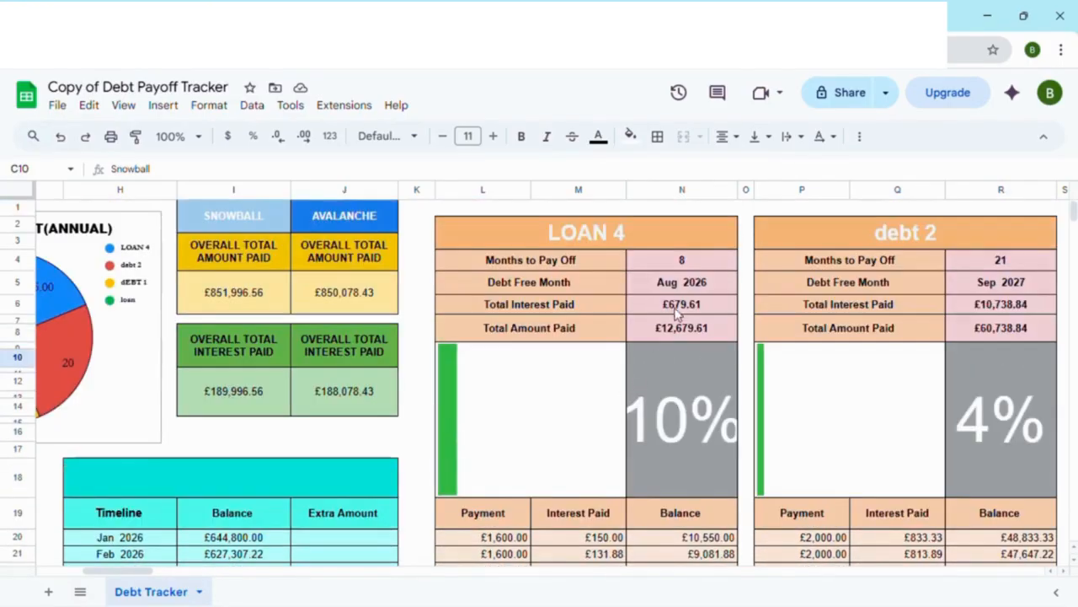
pyautogui.scroll(-1, 575, 322)
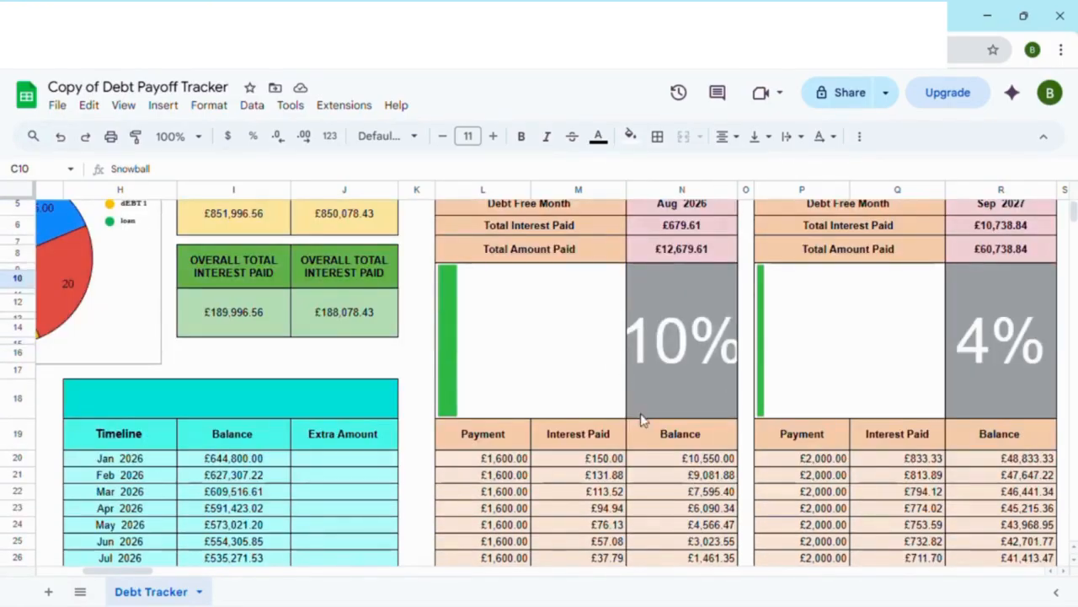
pyautogui.scroll(-1, 646, 417)
pyautogui.scroll(2, 682, 450)
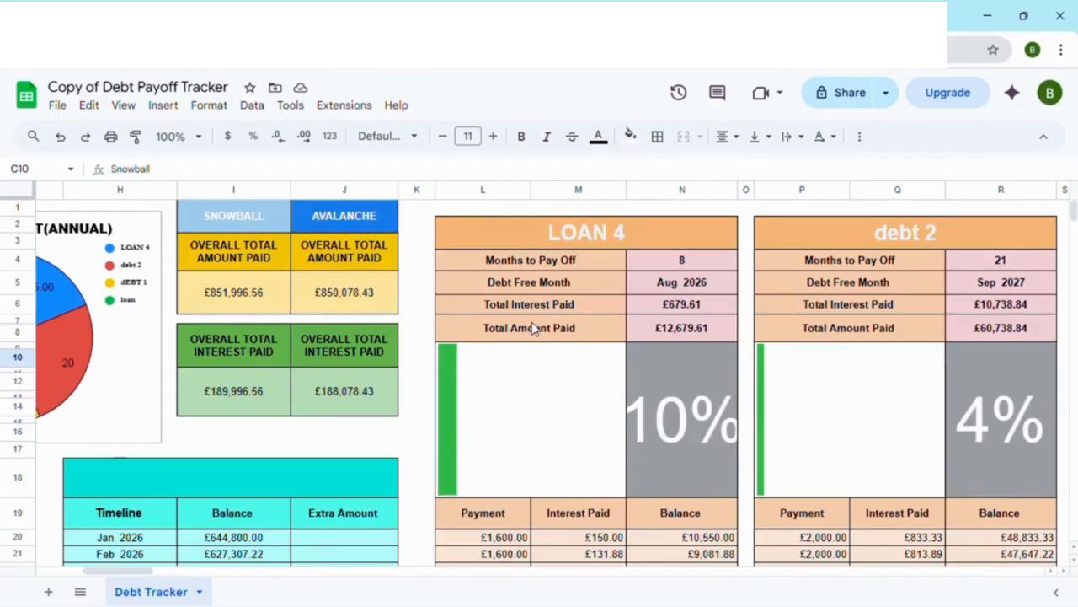
pyautogui.scroll(-3, 533, 327)
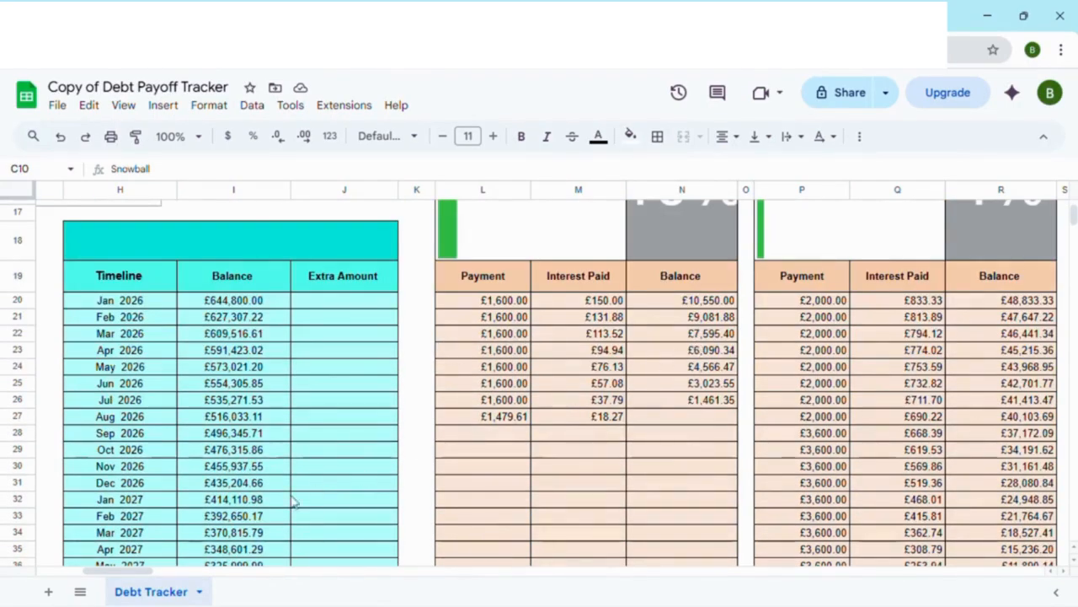
# Step: Follow how debt 2's monthly payments change in its Snowball schedule once LOAN 4 is paid off
pyautogui.moveTo(120, 570); pyautogui.dragTo(144, 573)
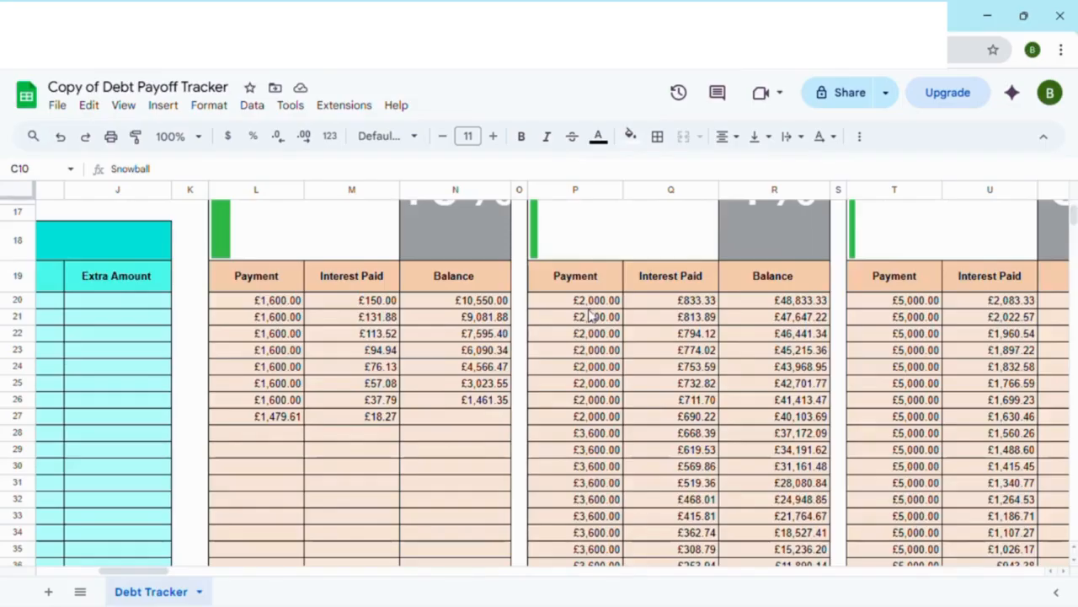
pyautogui.scroll(-2, 589, 314)
pyautogui.scroll(1, 588, 338)
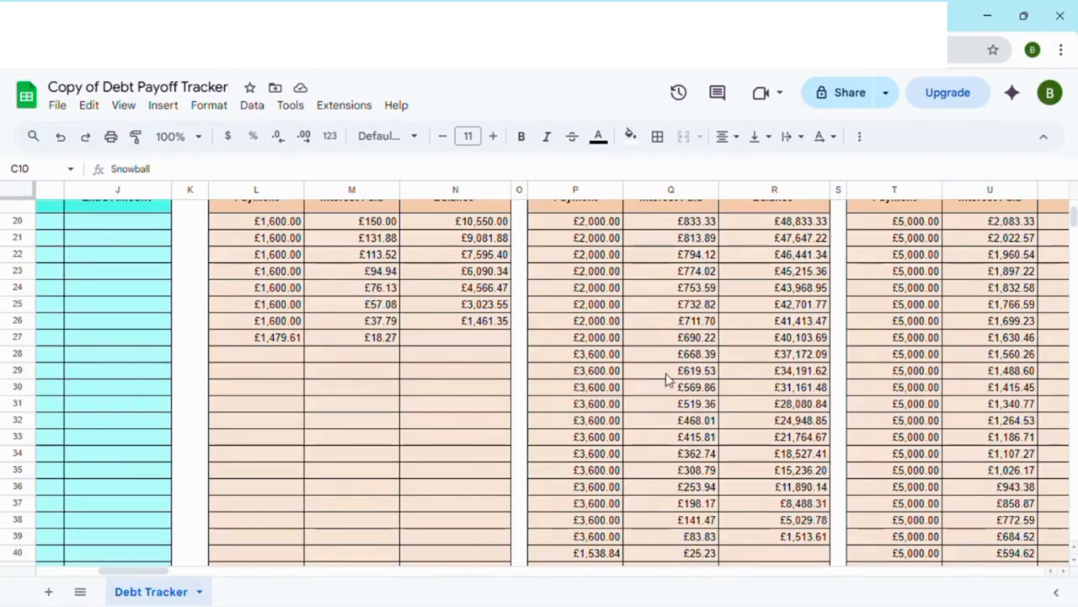
pyautogui.scroll(-3, 674, 381)
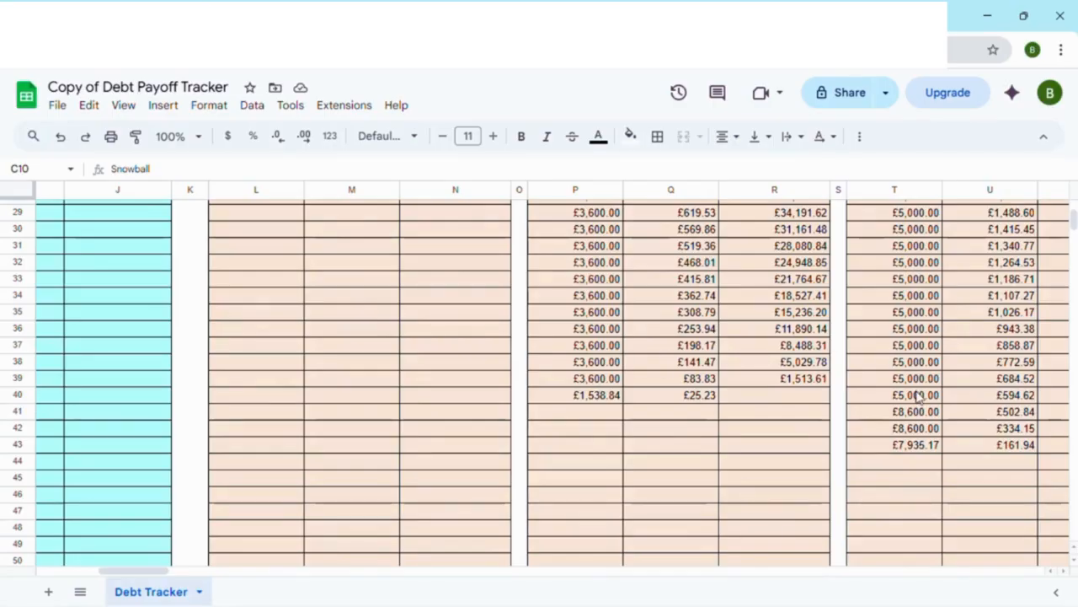
pyautogui.scroll(3, 913, 403)
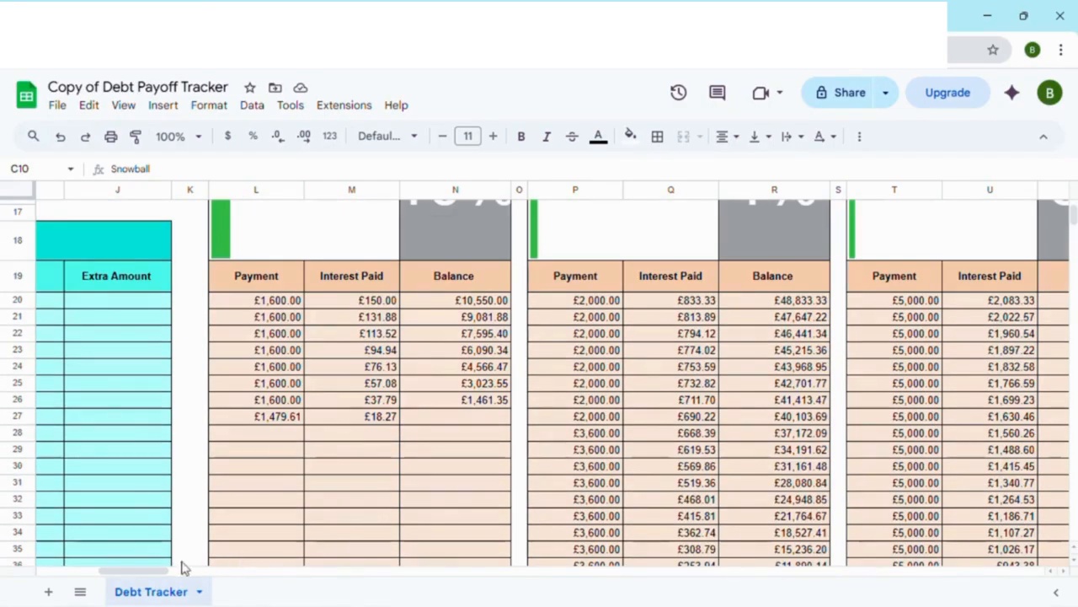
# Step: Trace the rolled-over payments through the remaining debts' Snowball schedules and check the end of the Timeline balance column
pyautogui.hscroll(5, 154, 568)
pyautogui.scroll(-2, 581, 415)
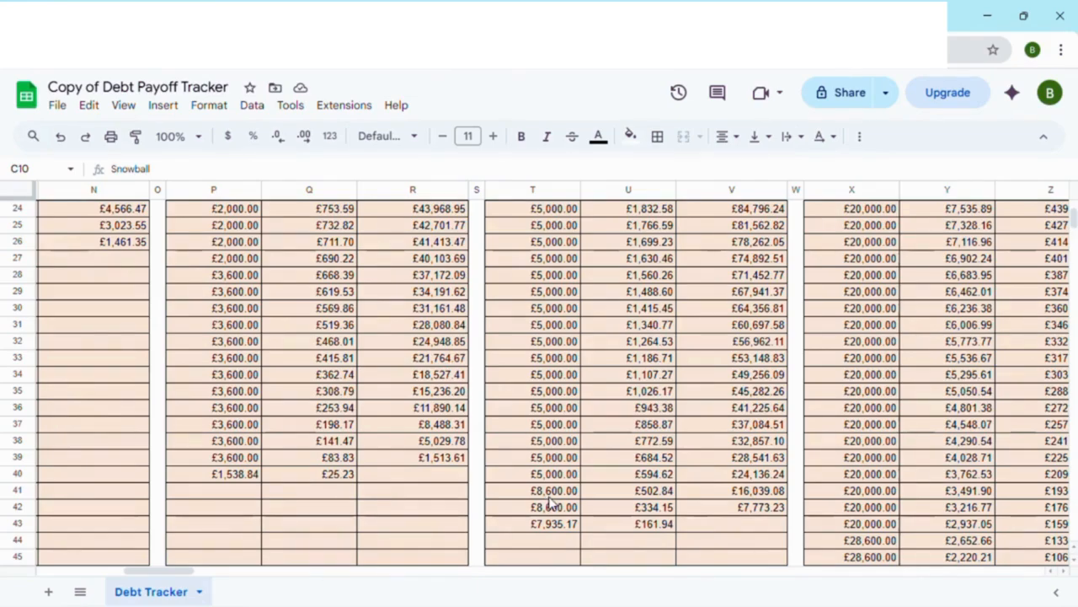
pyautogui.moveTo(169, 573); pyautogui.dragTo(137, 583)
pyautogui.scroll(-2, 354, 459)
pyautogui.scroll(-3, 354, 459)
pyautogui.scroll(2, 344, 464)
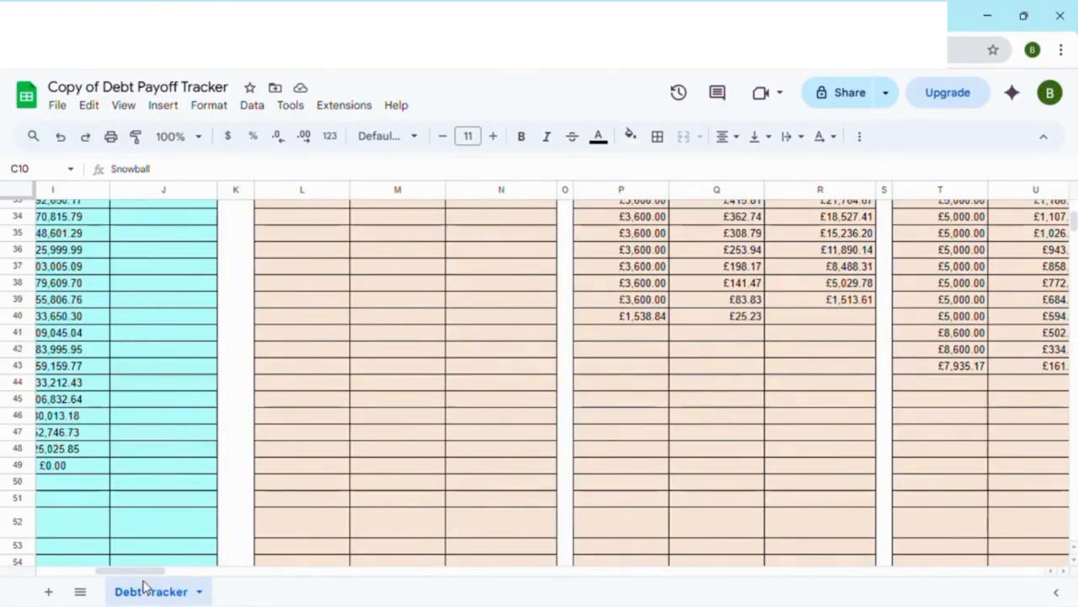
pyautogui.scroll(5, 605, 539)
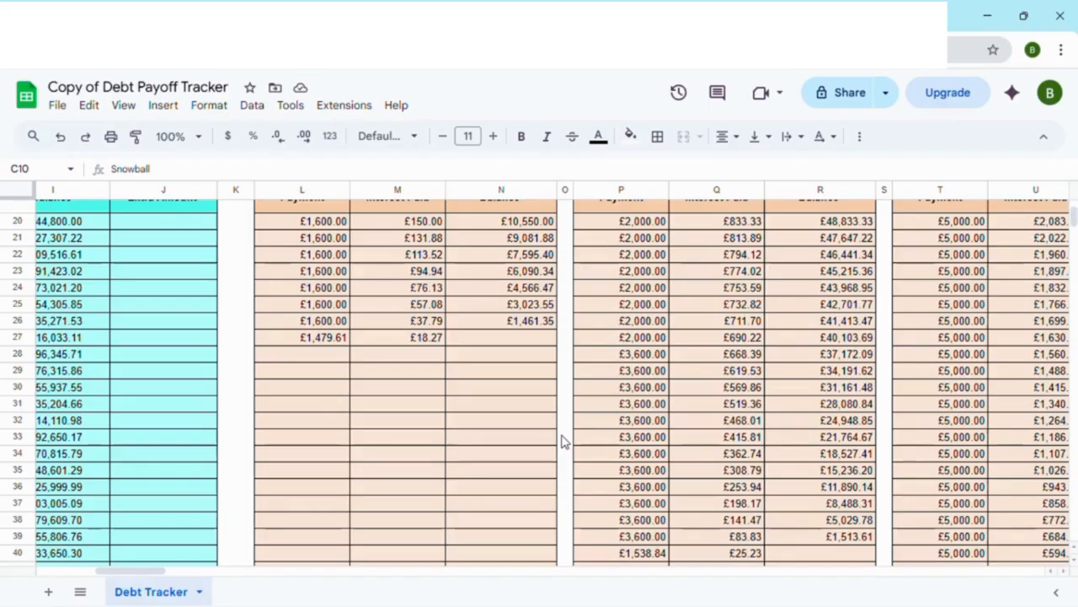
# Step: Set the debt tracker's payoff Method to Avalanche
pyautogui.moveTo(145, 572); pyautogui.dragTo(84, 580)
pyautogui.scroll(10, 211, 488)
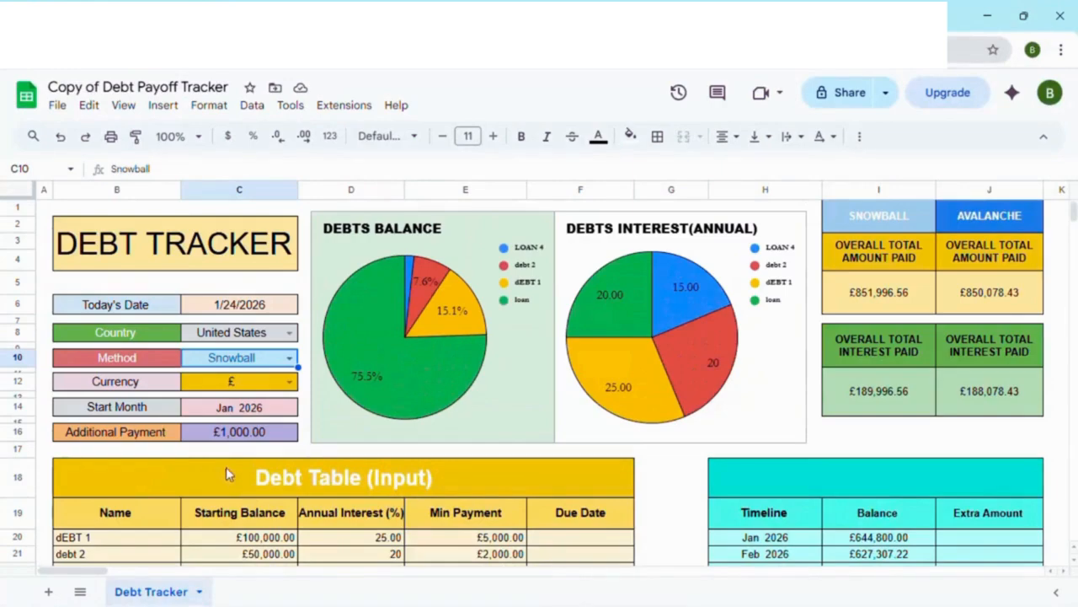
pyautogui.click(289, 357)
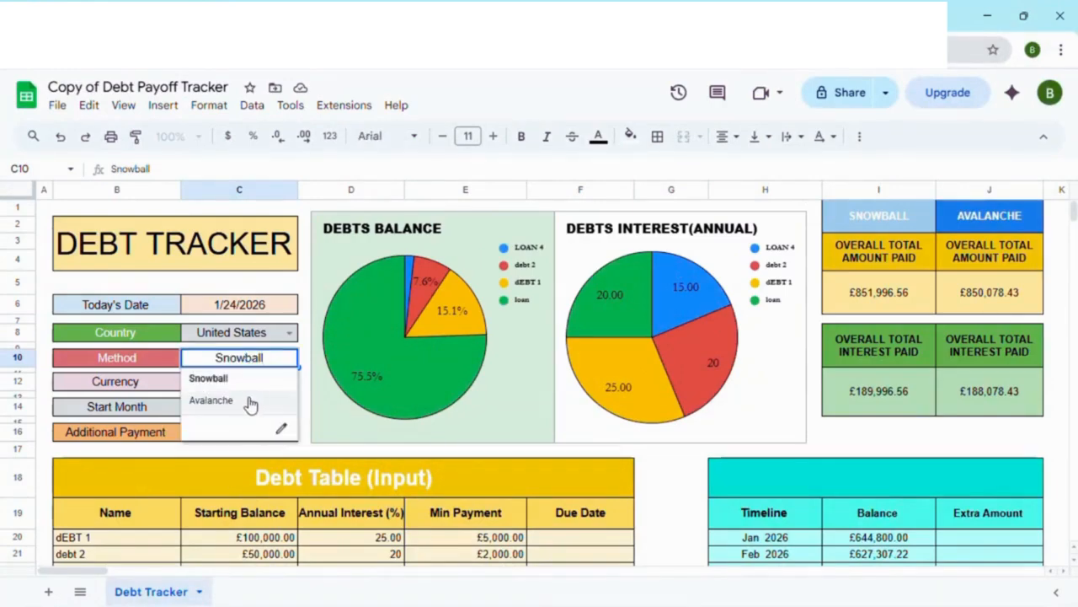
pyautogui.click(213, 401)
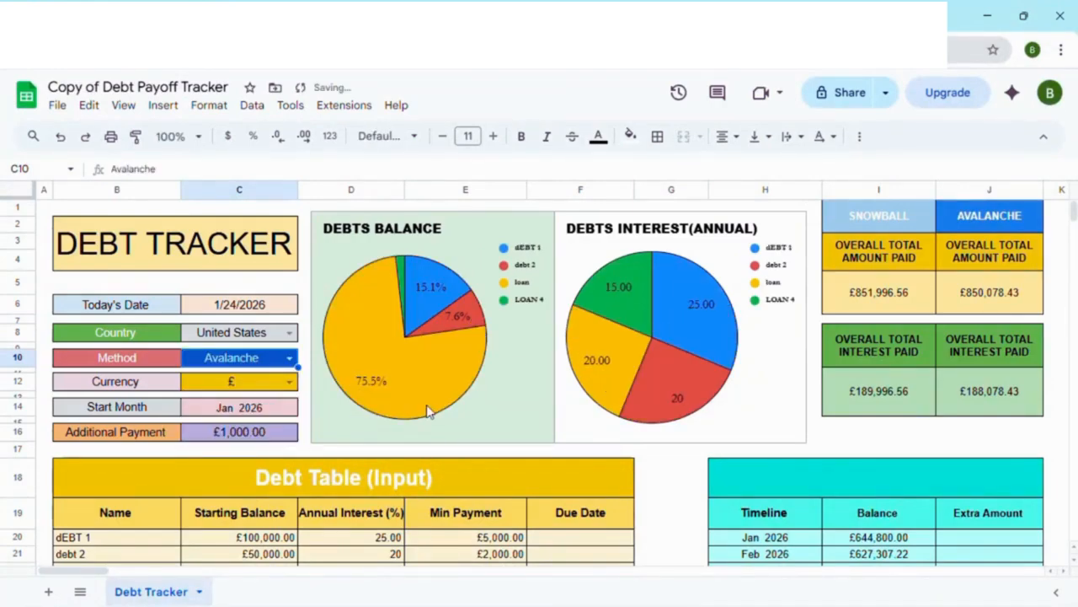
# Step: Check the Summary table's priority order under Avalanche against the dEBT 1 and debt 2 payoff sections and the Debt Table (Input)
pyautogui.scroll(-15, 426, 410)
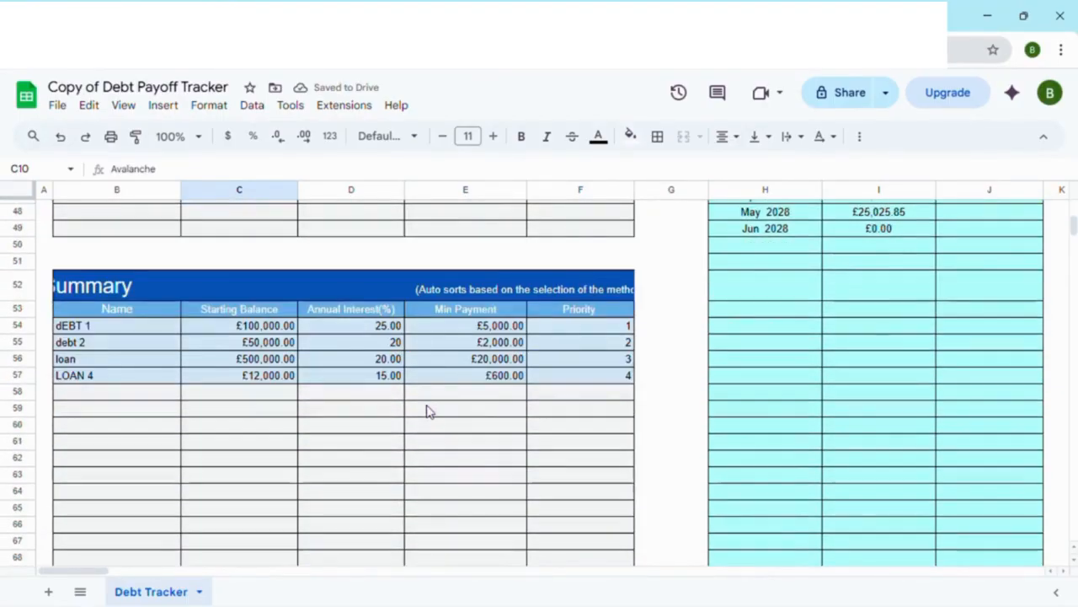
pyautogui.scroll(4, 252, 506)
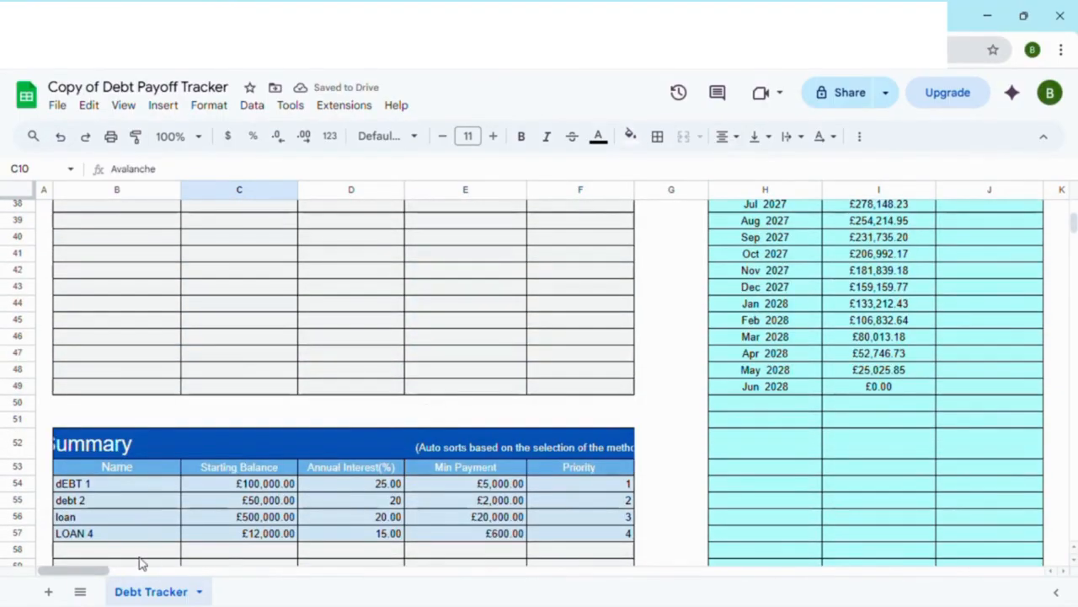
pyautogui.moveTo(81, 573); pyautogui.dragTo(125, 572)
pyautogui.scroll(10, 354, 421)
pyautogui.scroll(2, 364, 387)
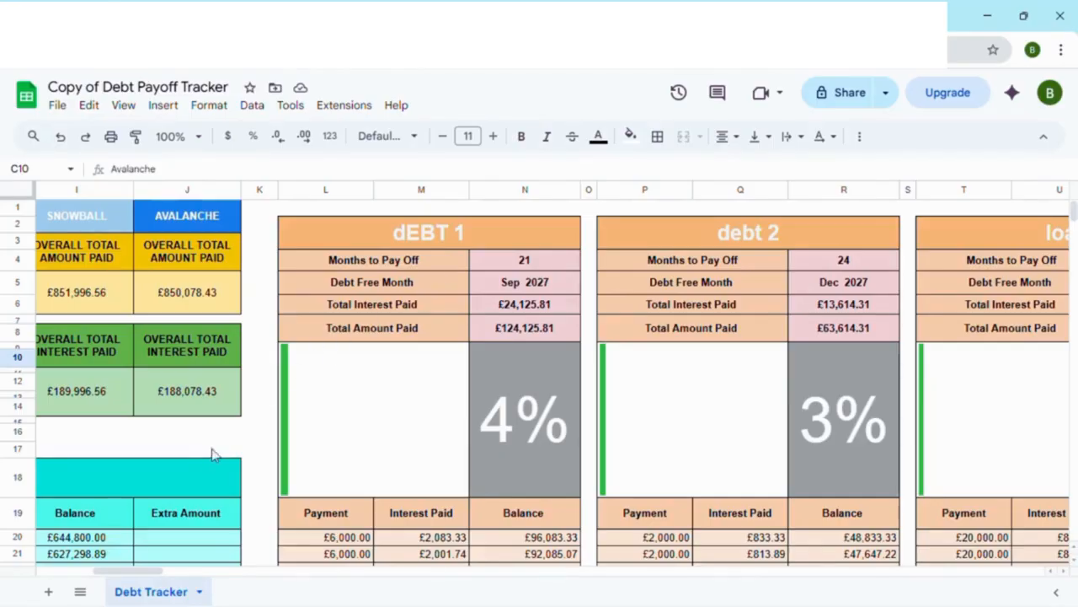
pyautogui.moveTo(157, 571); pyautogui.dragTo(91, 586)
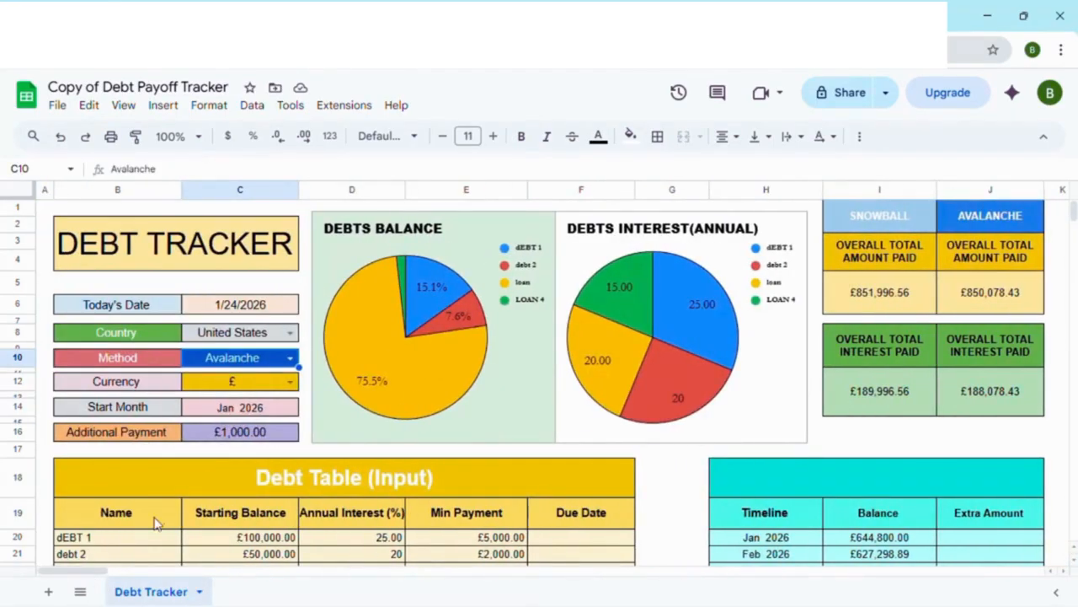
pyautogui.scroll(-2, 156, 520)
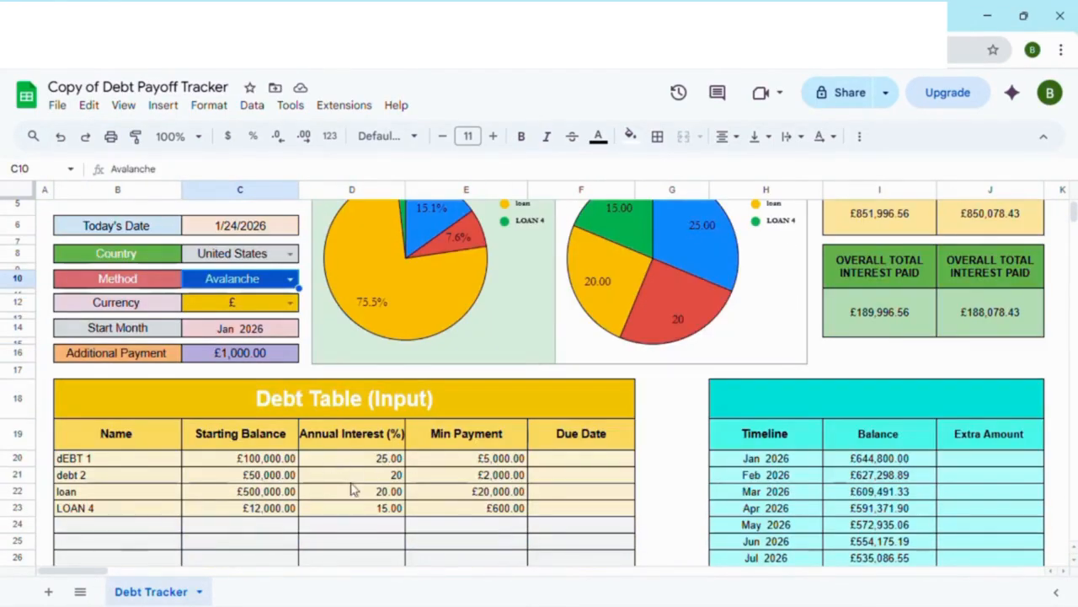
# Step: Compare dEBT 1's and debt 2's monthly Avalanche payments with the Additional Payment and the minimum payments in the Debt Table
pyautogui.moveTo(95, 577); pyautogui.dragTo(161, 568)
pyautogui.scroll(-3, 267, 468)
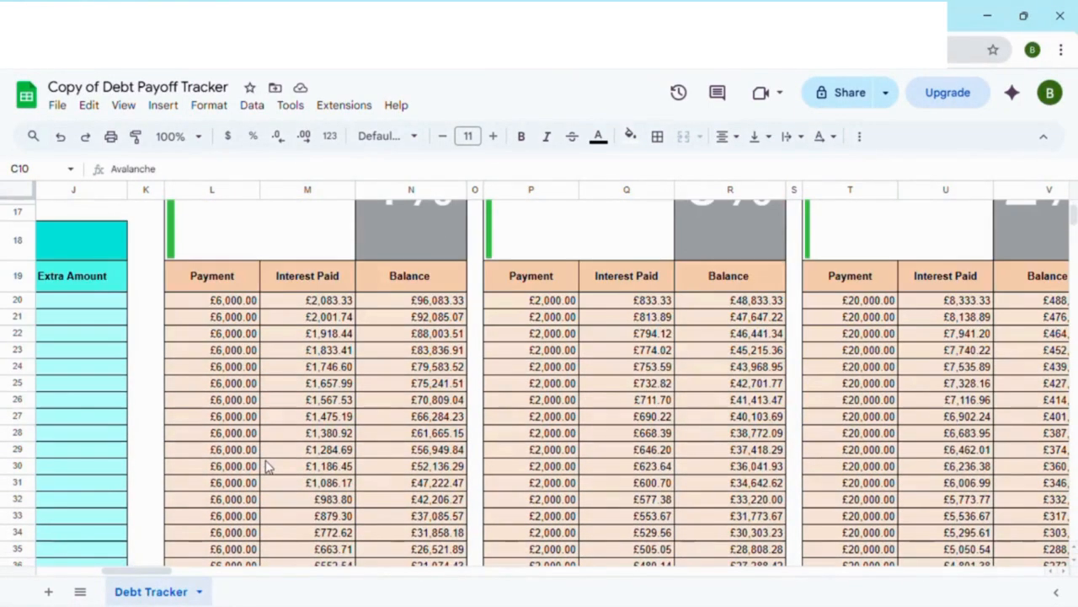
pyautogui.scroll(-2, 253, 466)
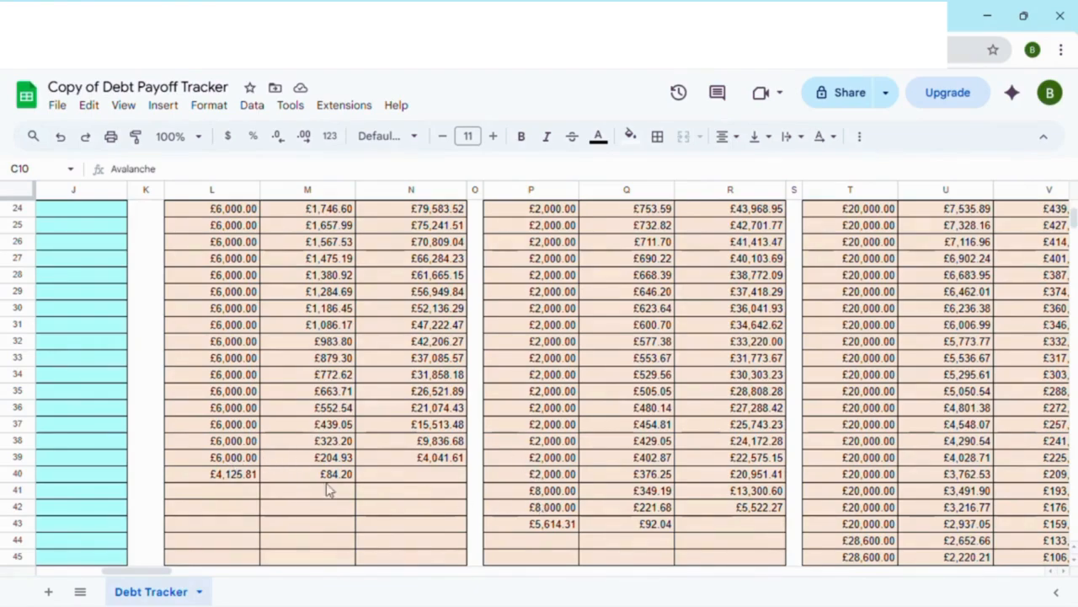
pyautogui.scroll(5, 319, 487)
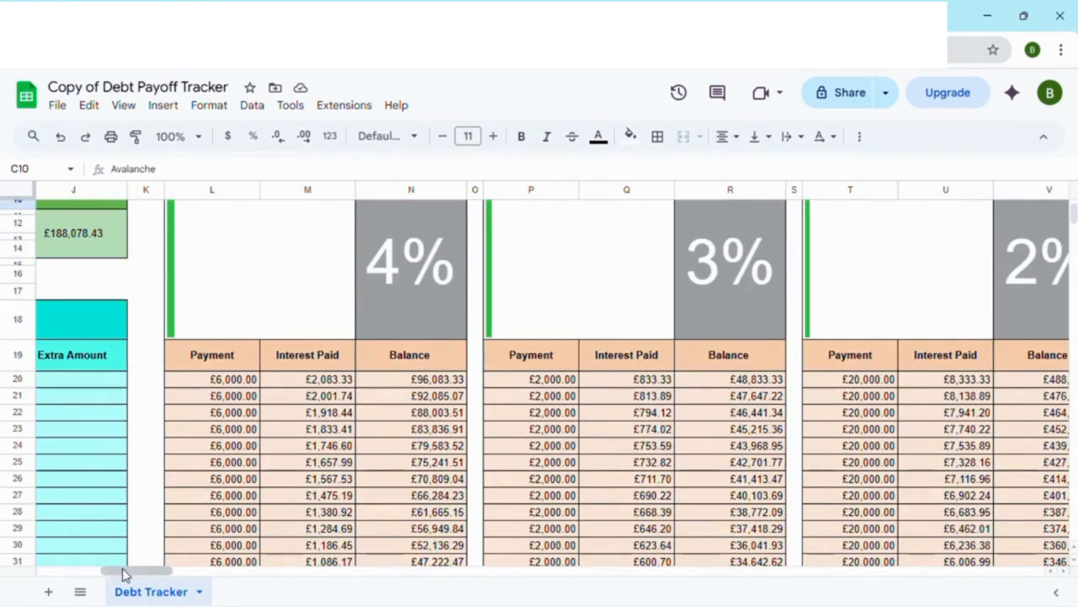
pyautogui.moveTo(122, 570); pyautogui.dragTo(66, 574)
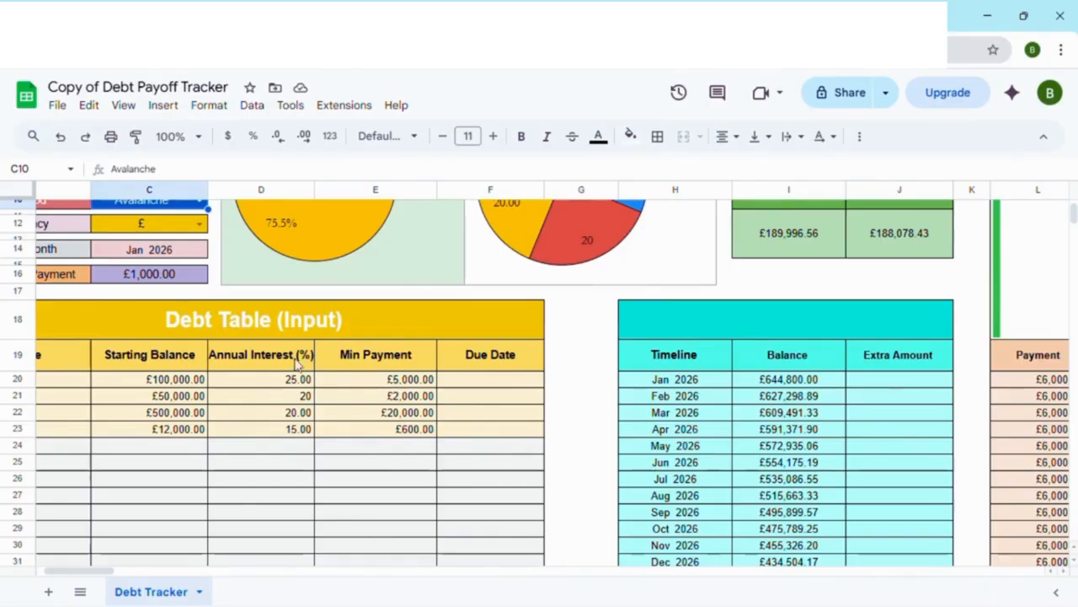
# Step: Examine the monthly Avalanche payments for loan and LOAN 4, including the months after dEBT 1 and debt 2 are paid off
pyautogui.moveTo(79, 573); pyautogui.dragTo(156, 573)
pyautogui.scroll(-2, 196, 503)
pyautogui.scroll(-3, 196, 503)
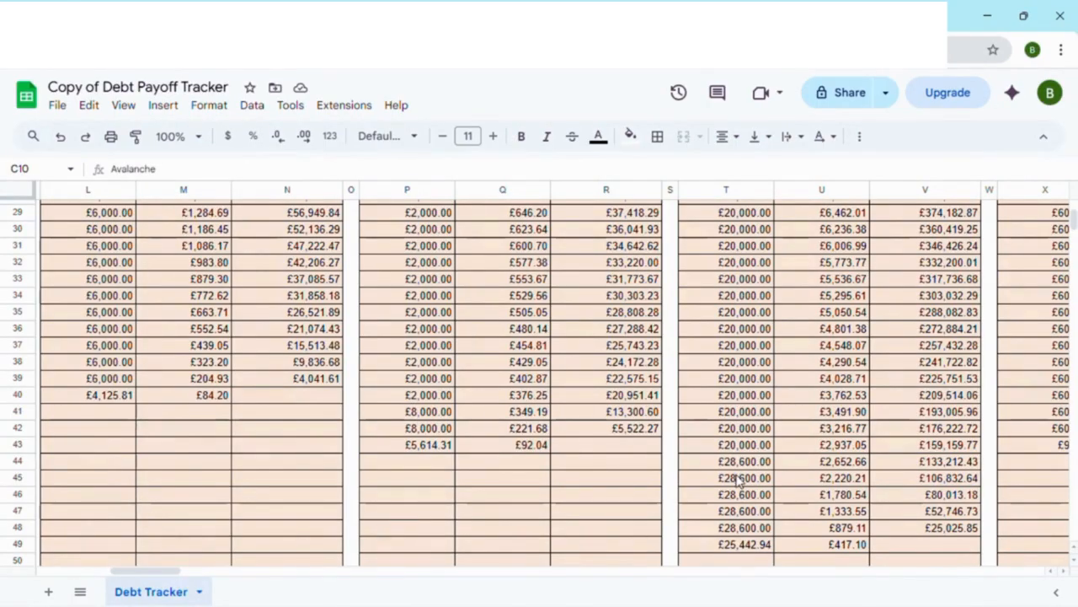
pyautogui.moveTo(160, 573); pyautogui.dragTo(190, 573)
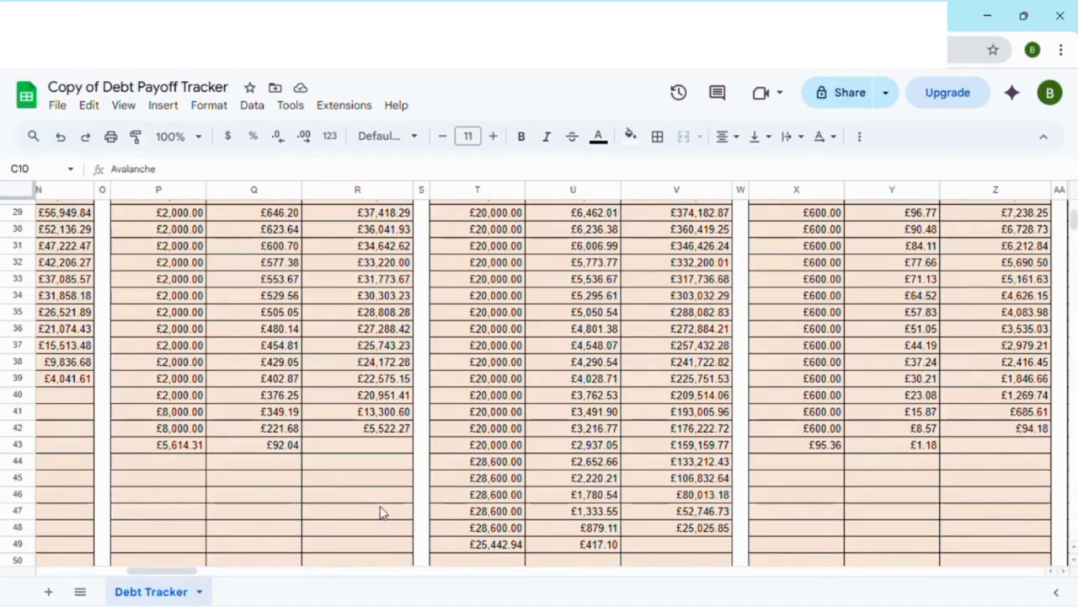
pyautogui.moveTo(164, 571)
pyautogui.mouseDown()
pyautogui.moveTo(114, 573)
pyautogui.moveTo(176, 571)
pyautogui.mouseUp()
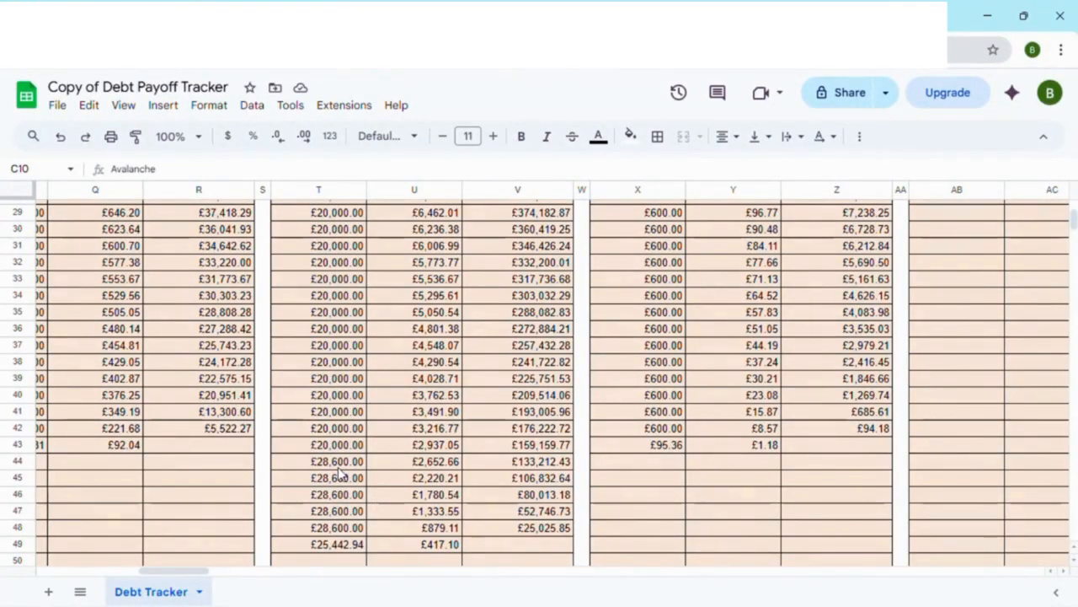
pyautogui.scroll(2, 666, 438)
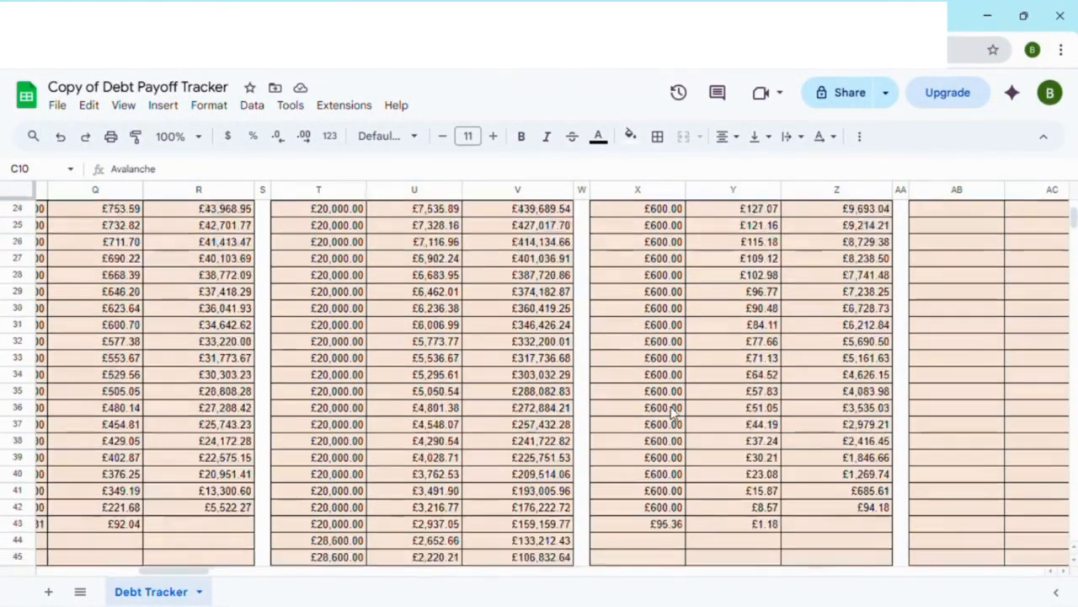
pyautogui.scroll(-4, 657, 413)
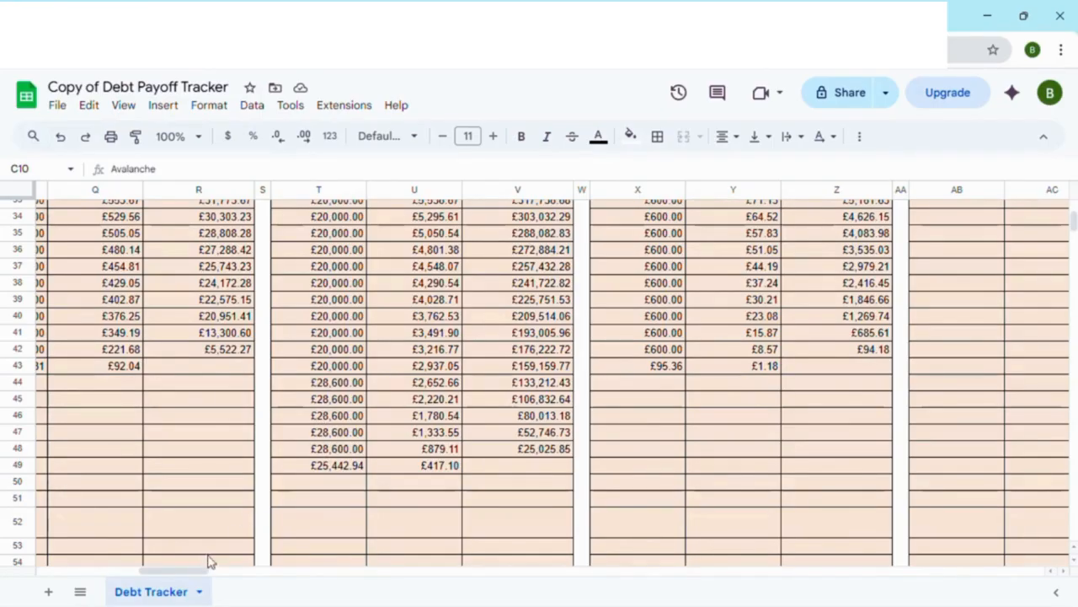
# Step: Review the Timeline balances, the Debt Table (Input), and the overall Snowball and Avalanche totals beside dEBT 1's payoff summary
pyautogui.moveTo(202, 570); pyautogui.dragTo(84, 590)
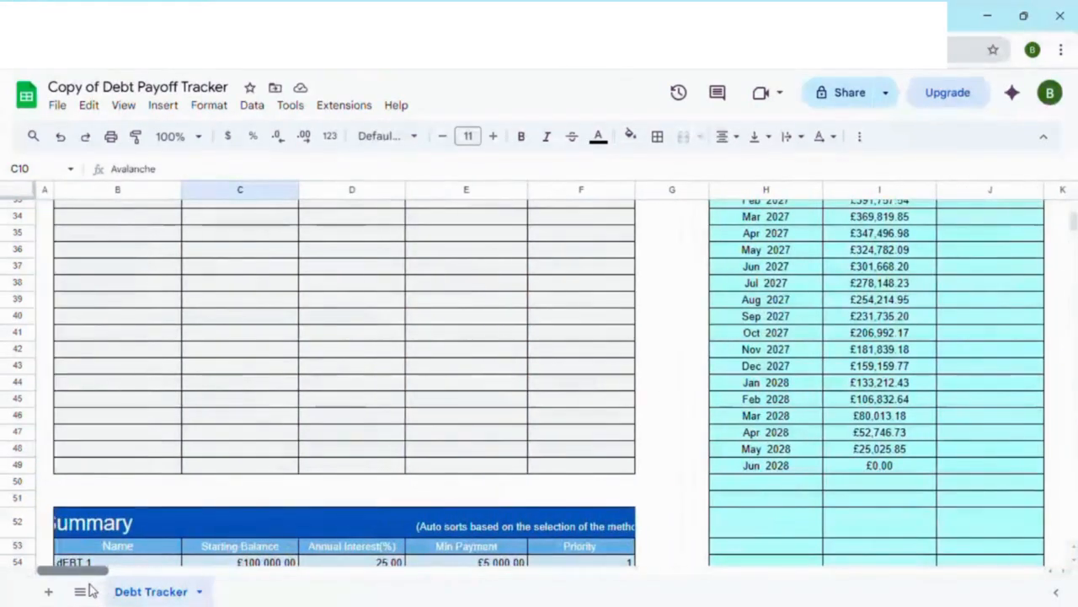
pyautogui.scroll(7, 301, 517)
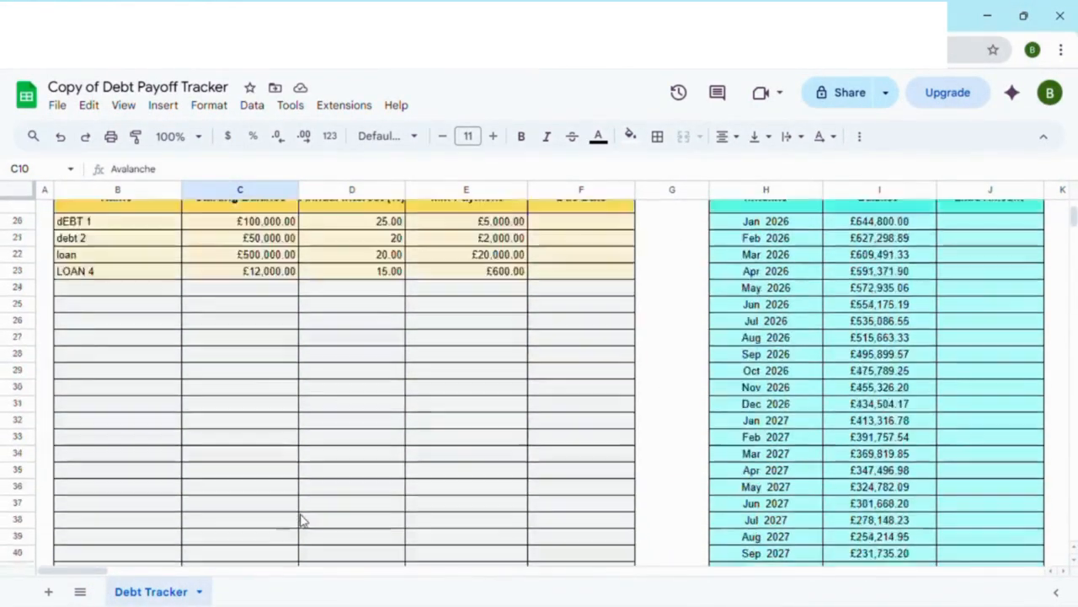
pyautogui.scroll(-3, 118, 554)
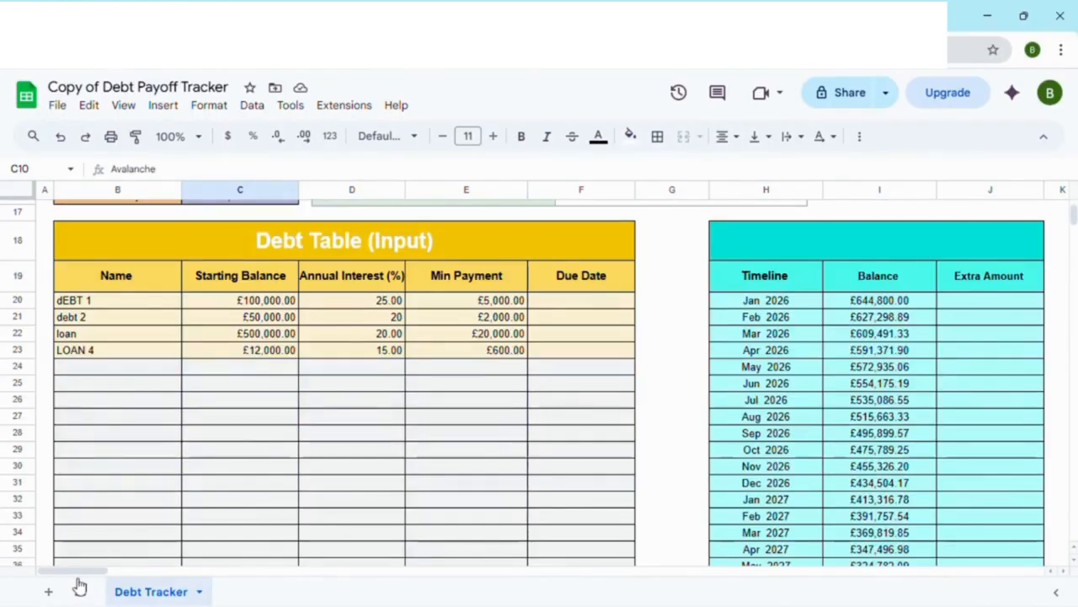
pyautogui.moveTo(95, 578); pyautogui.dragTo(125, 573)
pyautogui.scroll(3, 284, 513)
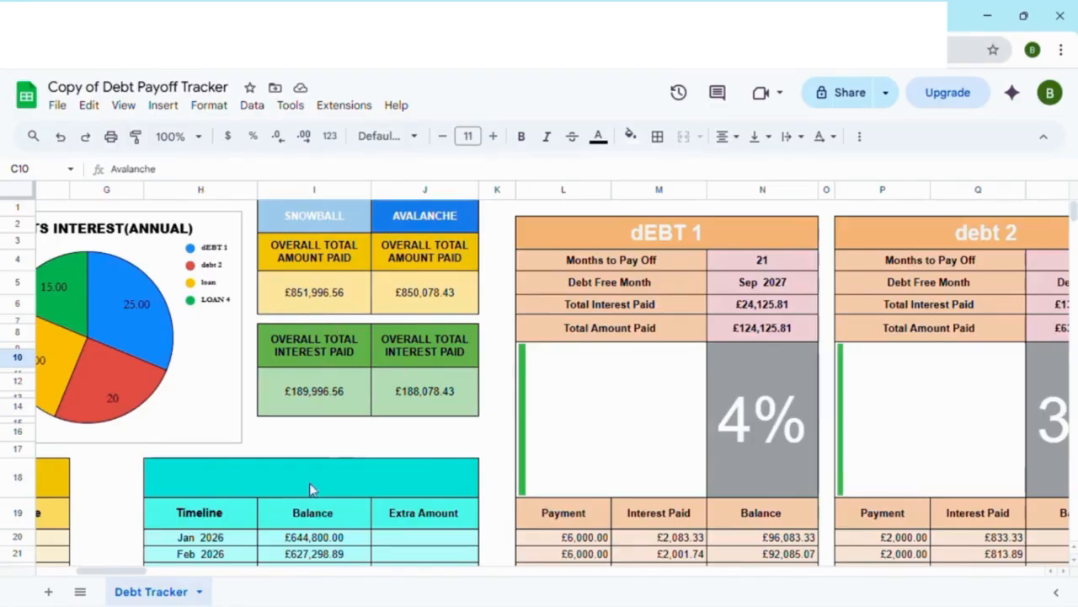
# Step: Review the Debt Table (Input) and its first empty row alongside the dEBT 1 and debt 2 payoff sections
pyautogui.moveTo(135, 572); pyautogui.dragTo(95, 575)
pyautogui.scroll(-3, 160, 481)
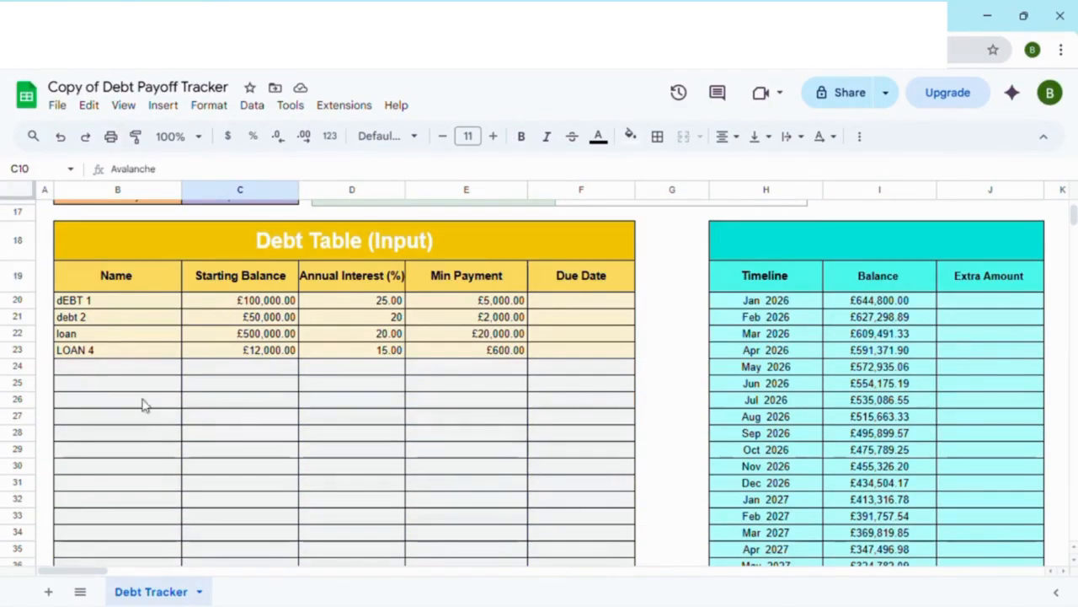
pyautogui.click(94, 369)
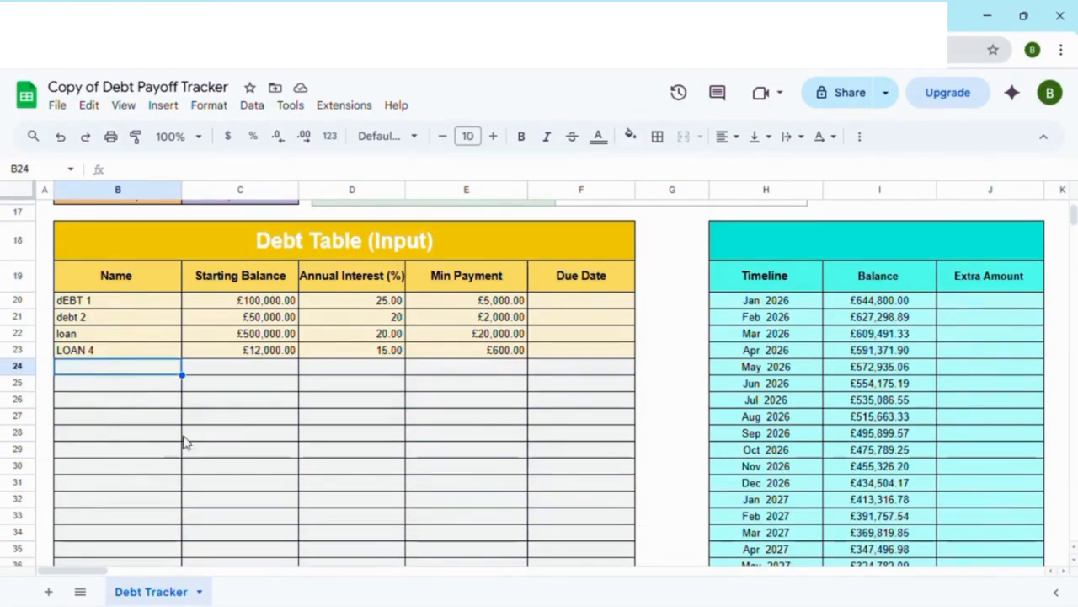
pyautogui.moveTo(94, 572); pyautogui.dragTo(146, 571)
pyautogui.scroll(5, 306, 536)
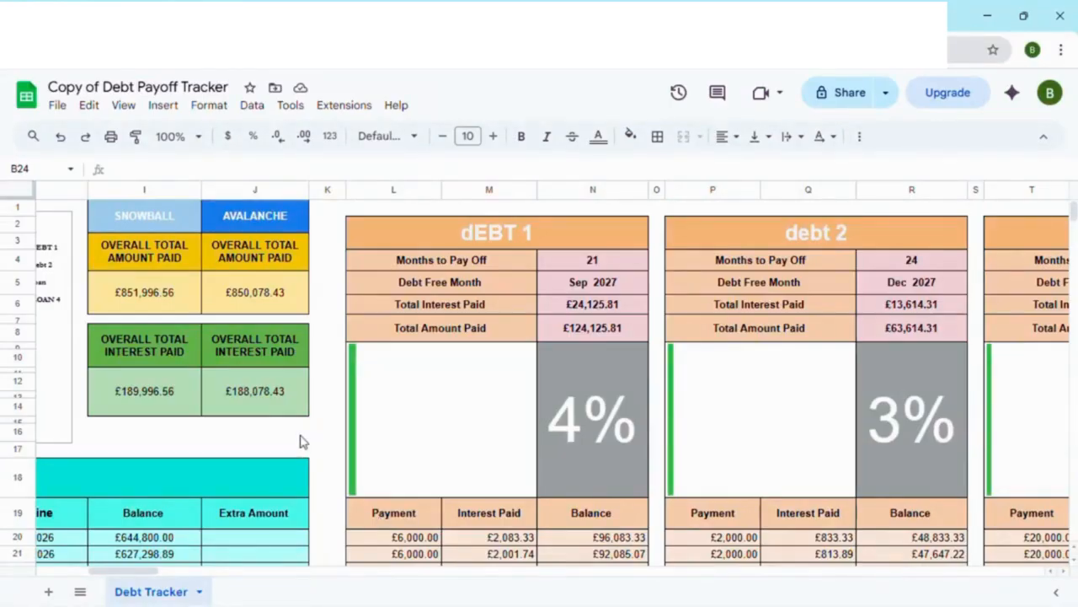
pyautogui.scroll(-5, 270, 421)
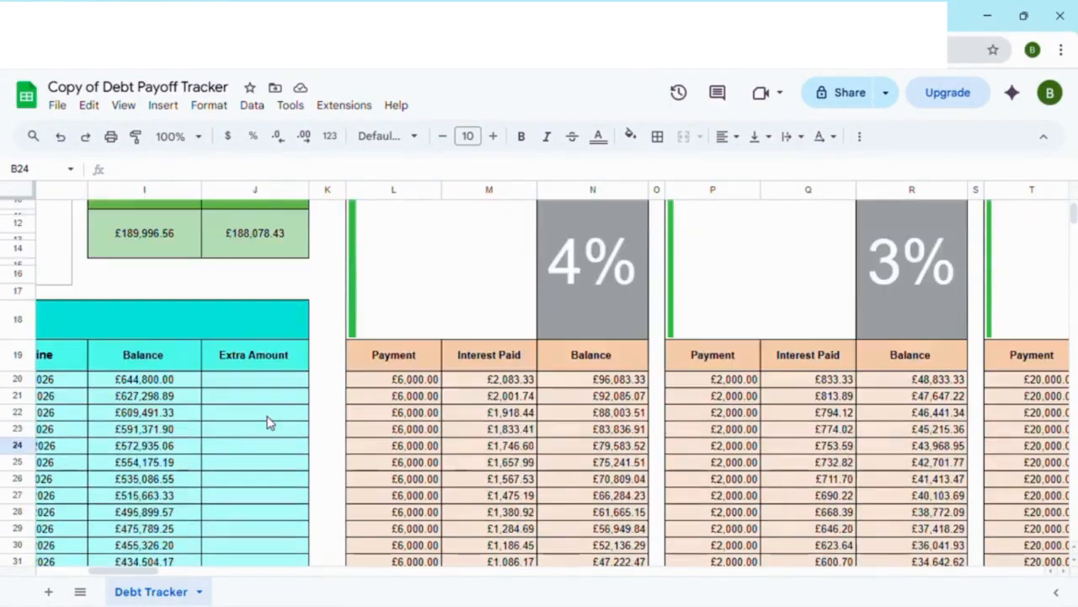
pyautogui.scroll(5, 270, 426)
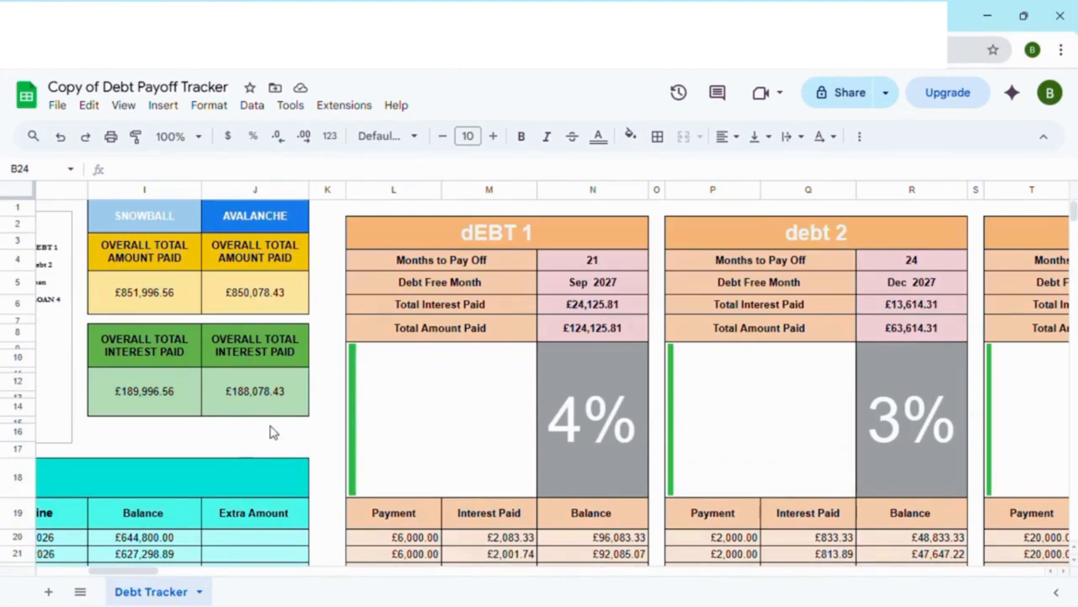
# Step: Look over the monthly Timeline balances, the payoff summaries for dEBT 1, debt 2 and loan, and the tracker's main settings
pyautogui.moveTo(135, 571); pyautogui.dragTo(121, 572)
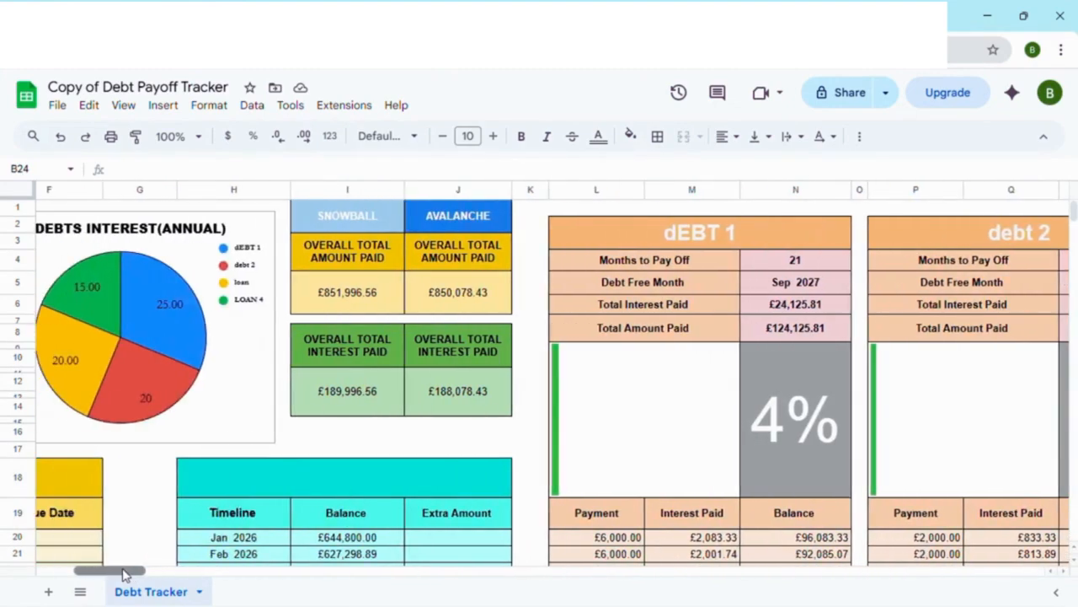
pyautogui.scroll(-5, 260, 491)
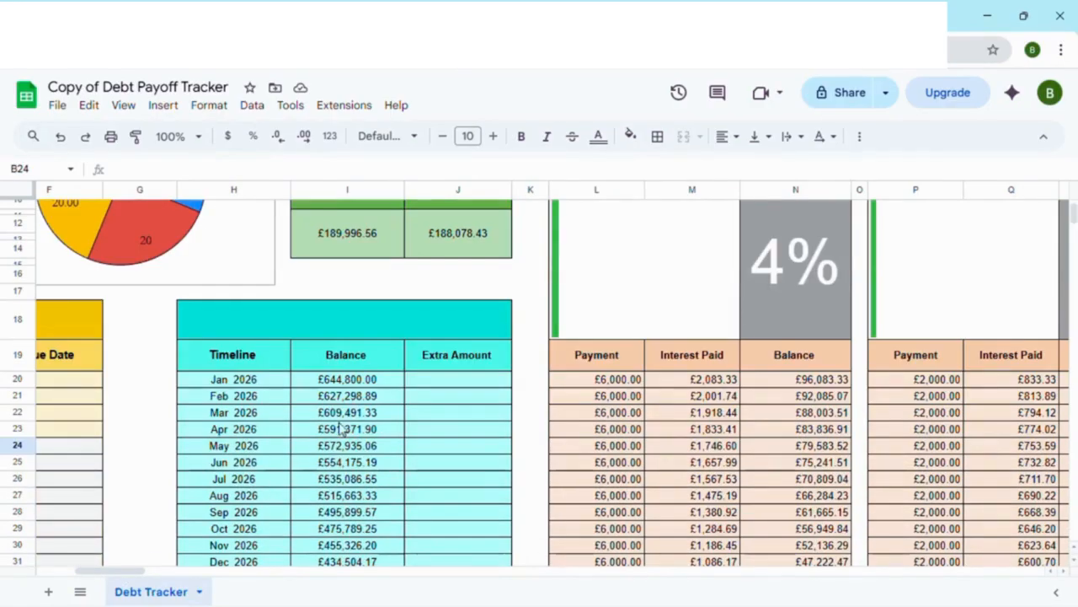
pyautogui.moveTo(126, 570); pyautogui.dragTo(153, 572)
pyautogui.scroll(5, 239, 452)
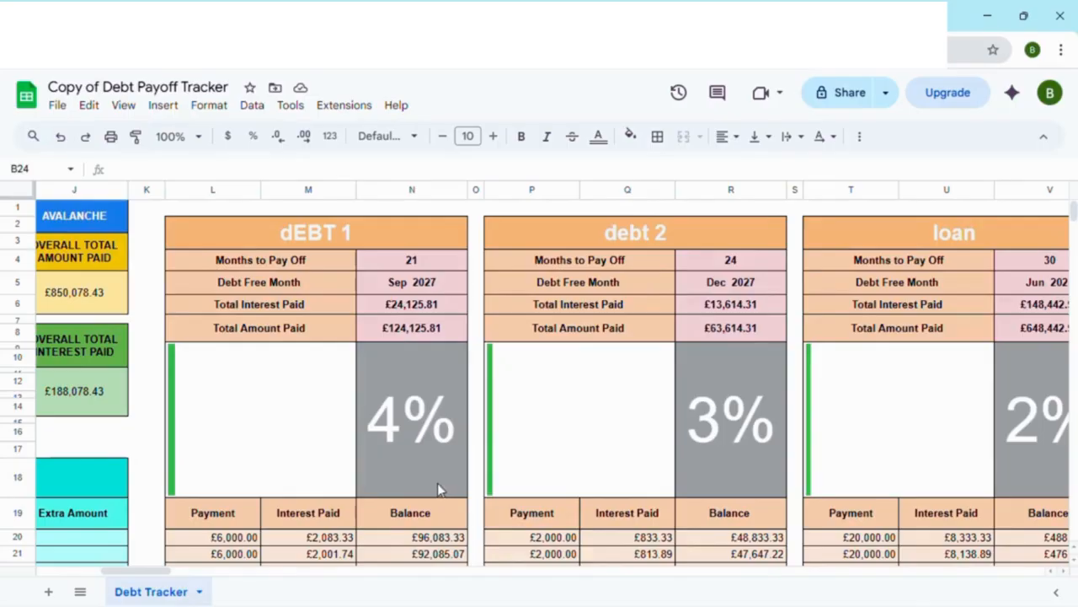
pyautogui.moveTo(161, 572); pyautogui.dragTo(97, 578)
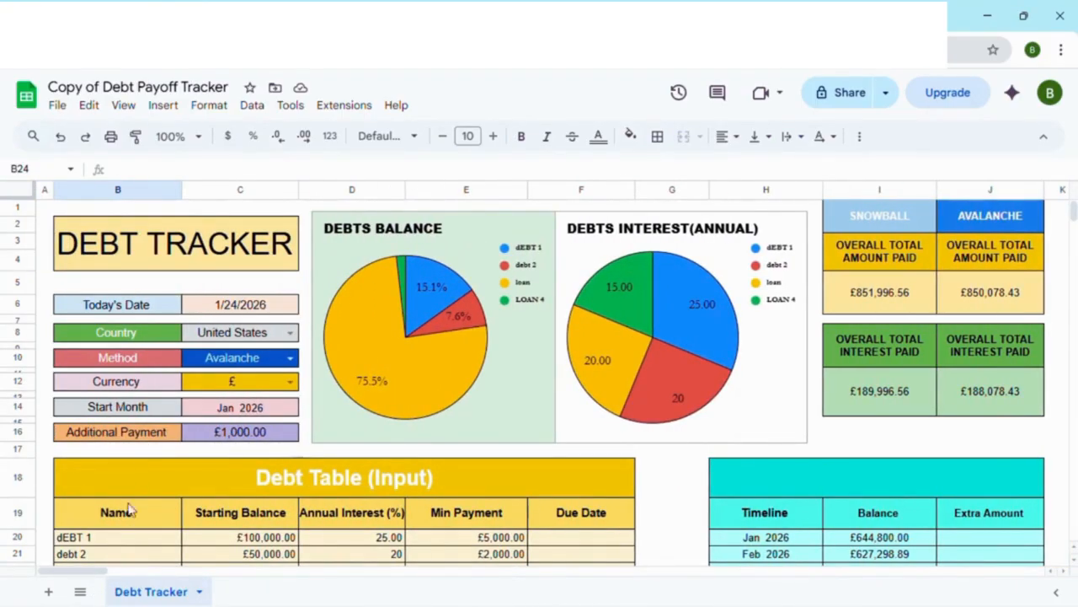
# Step: Examine the monthly payment, interest and balance schedules of dEBT 1 and debt 2 down to their final payments
pyautogui.moveTo(94, 570); pyautogui.dragTo(147, 570)
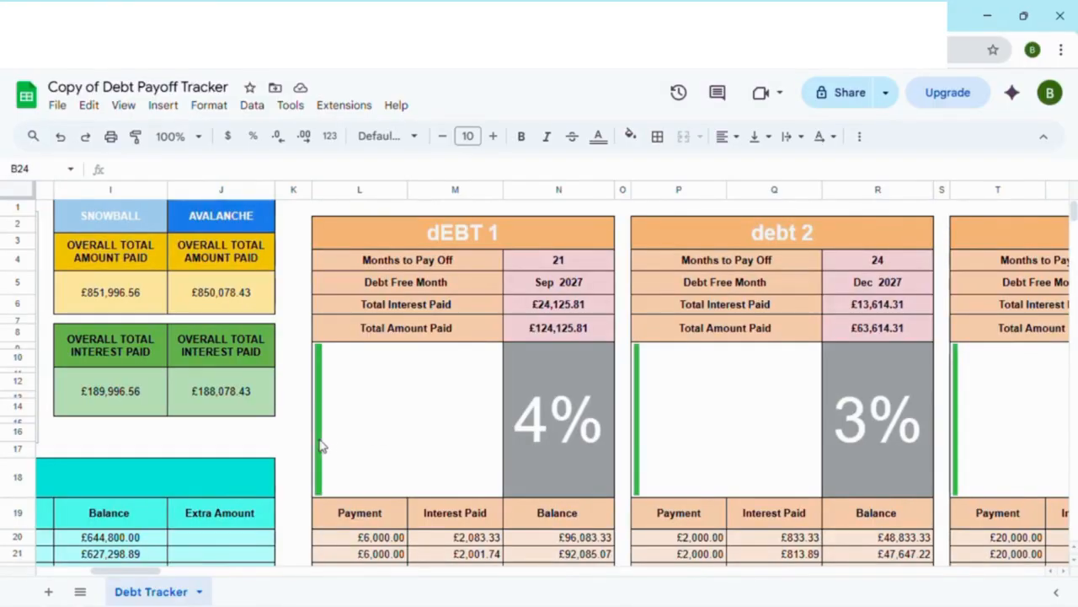
pyautogui.scroll(-1, 330, 442)
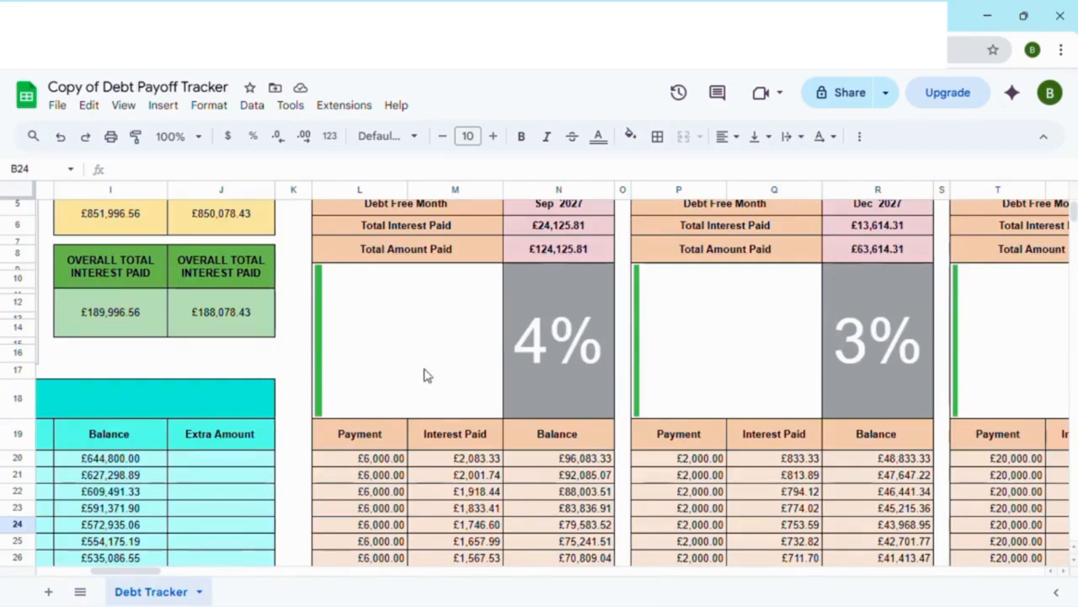
pyautogui.scroll(-1, 428, 378)
pyautogui.scroll(1, 427, 381)
pyautogui.scroll(-5, 501, 371)
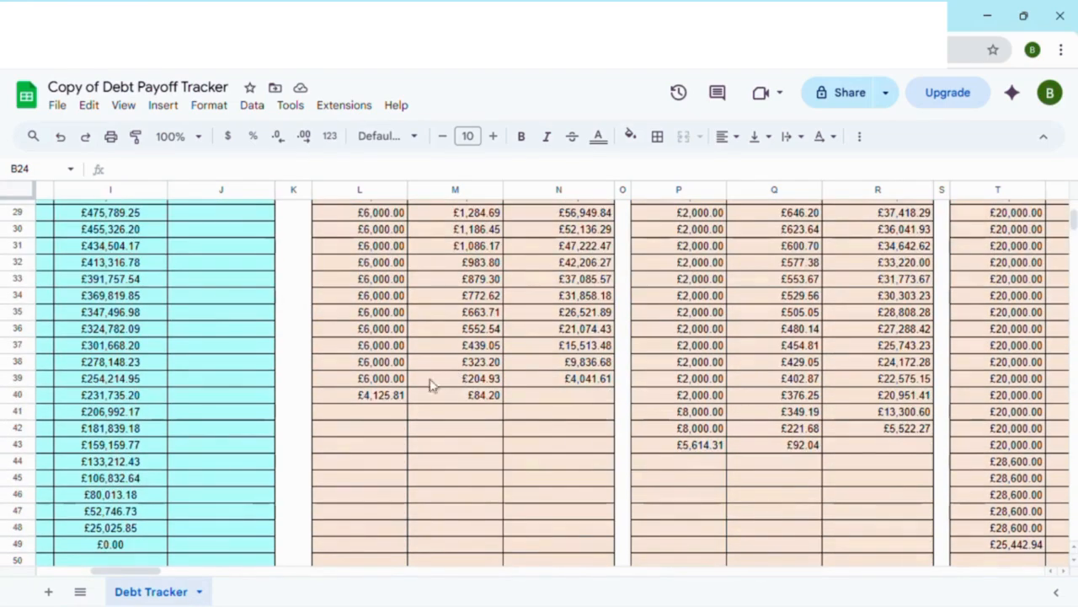
pyautogui.moveTo(141, 574)
pyautogui.mouseDown()
pyautogui.moveTo(123, 577)
pyautogui.moveTo(144, 584)
pyautogui.mouseUp()
pyautogui.scroll(8, 255, 544)
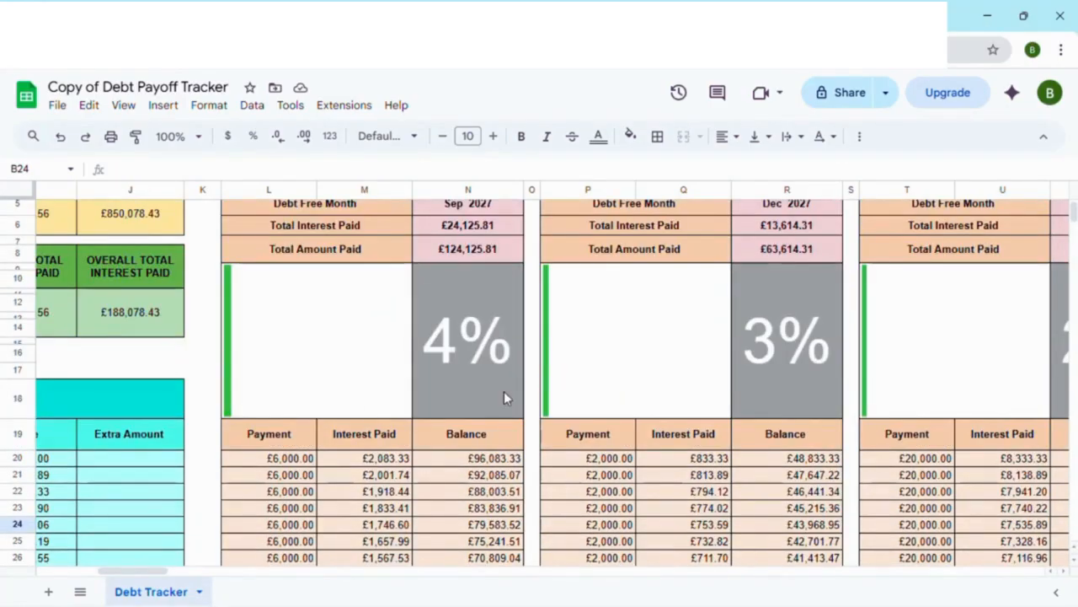
pyautogui.scroll(-3, 503, 391)
pyautogui.scroll(-3, 503, 390)
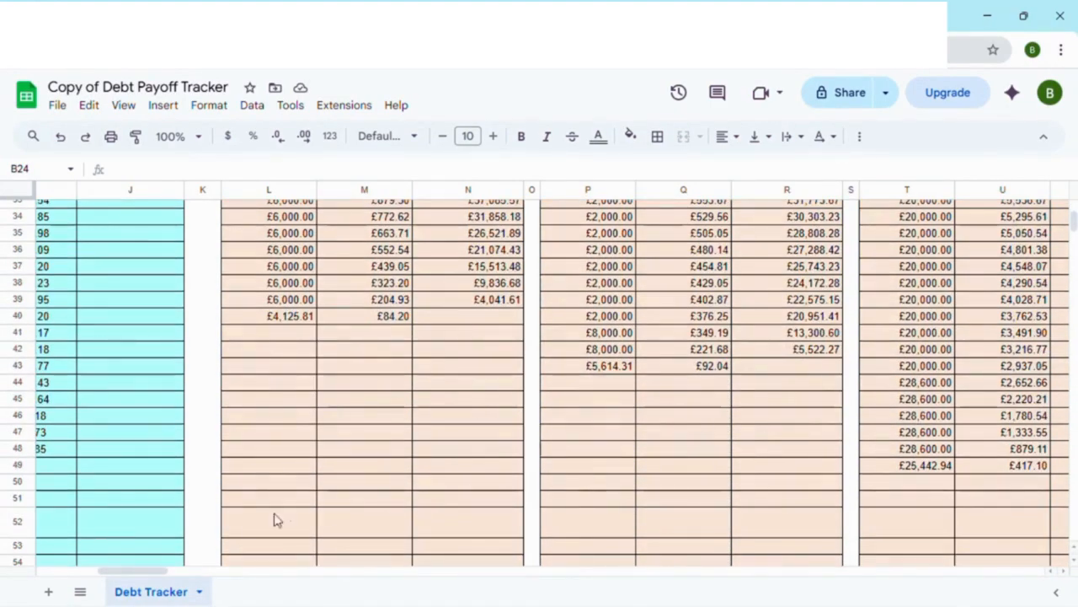
# Step: Review the Timeline's overall balance month by month from Jan 2026 to Jun 2028
pyautogui.moveTo(134, 572); pyautogui.dragTo(112, 572)
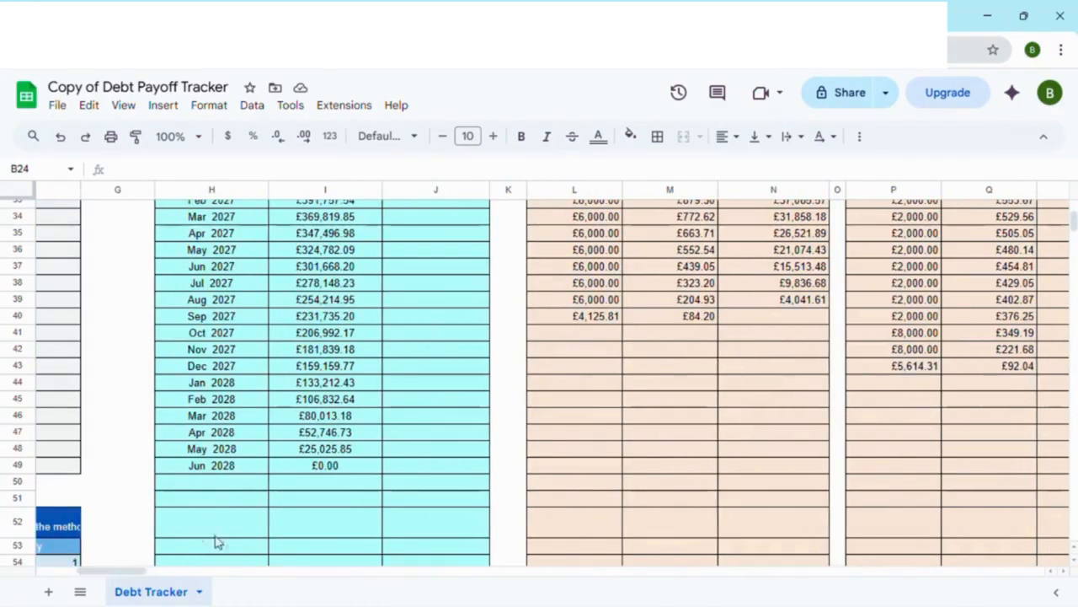
pyautogui.scroll(3, 239, 520)
pyautogui.scroll(5, 236, 497)
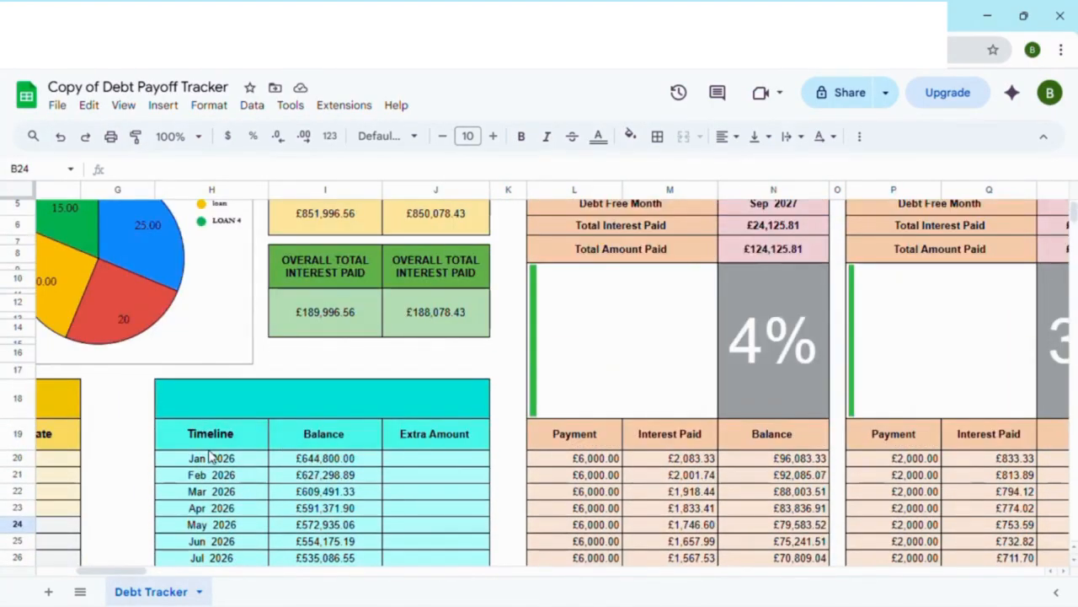
pyautogui.scroll(-1, 211, 455)
pyautogui.scroll(-5, 212, 417)
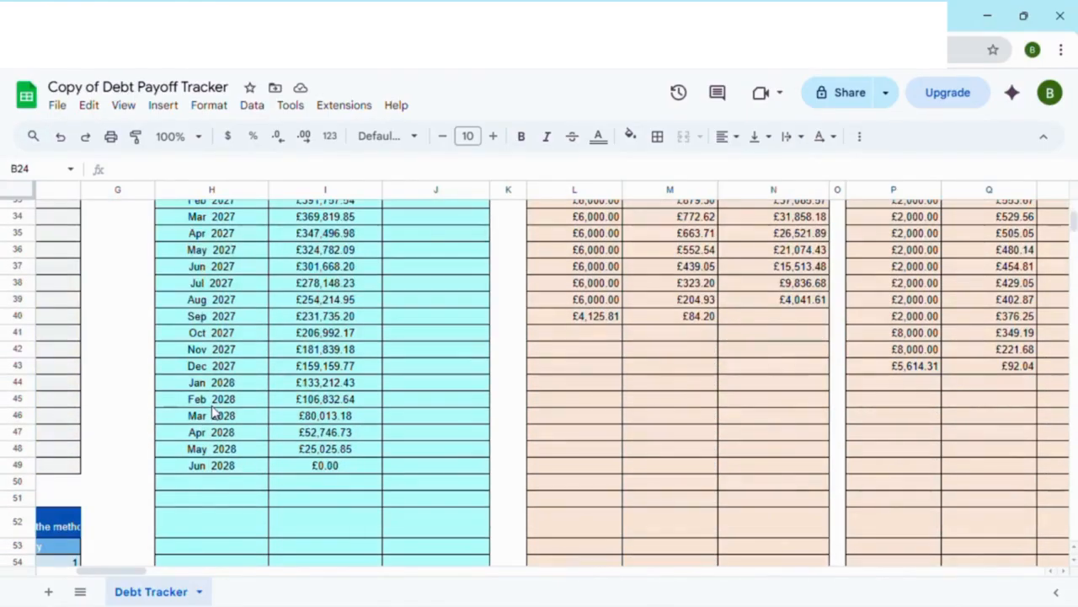
pyautogui.scroll(2, 213, 411)
pyautogui.scroll(2, 213, 411)
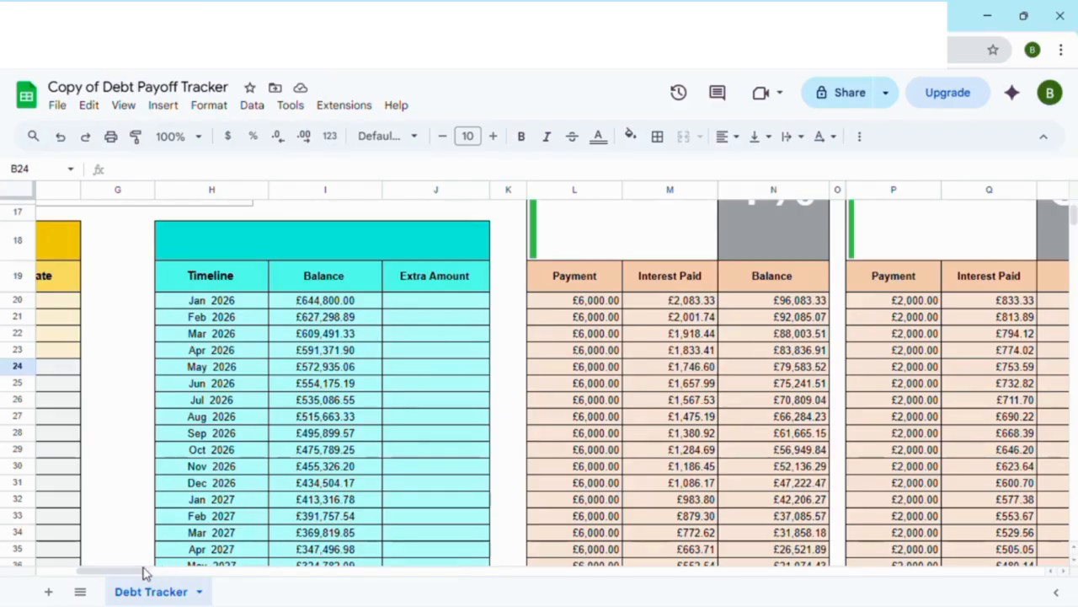
# Step: Compare the Timeline's monthly balances with the Balance columns of the individual debts and the priority order in the summary table
pyautogui.moveTo(145, 571); pyautogui.dragTo(176, 571)
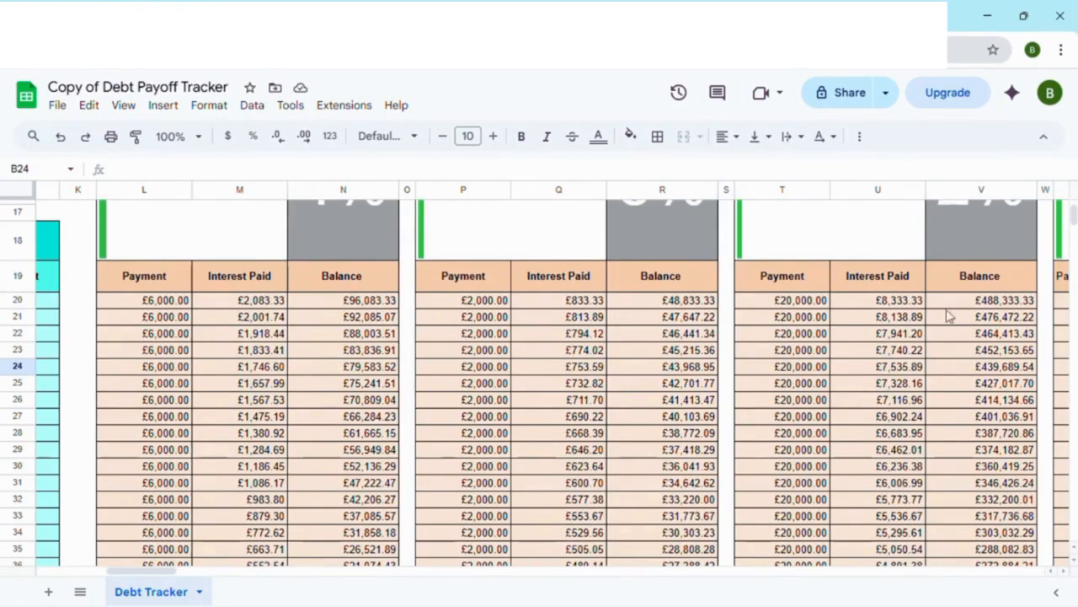
pyautogui.moveTo(156, 571); pyautogui.dragTo(119, 568)
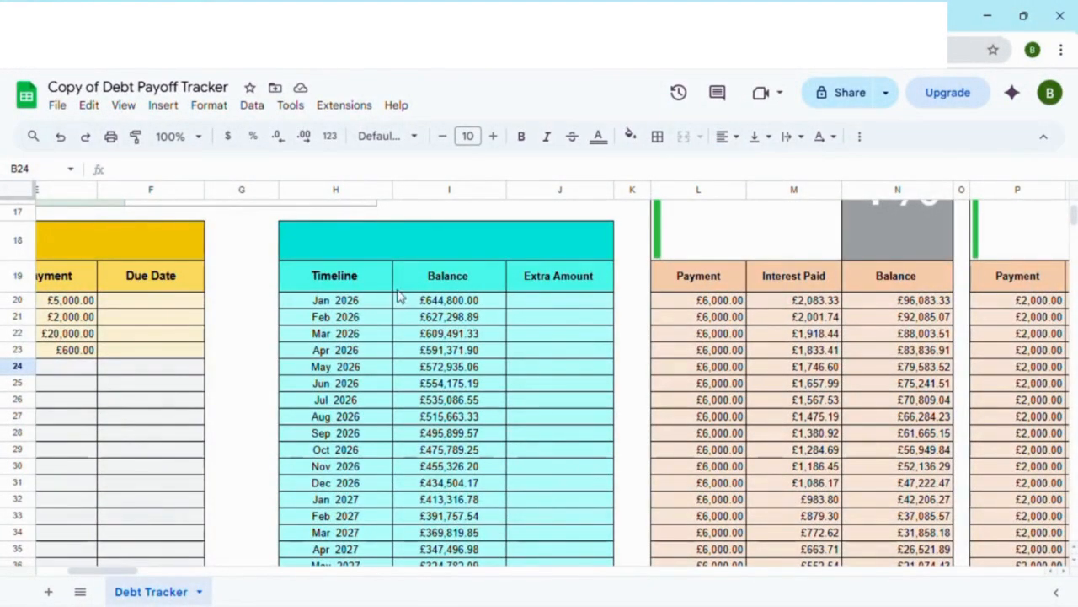
pyautogui.scroll(-7, 468, 312)
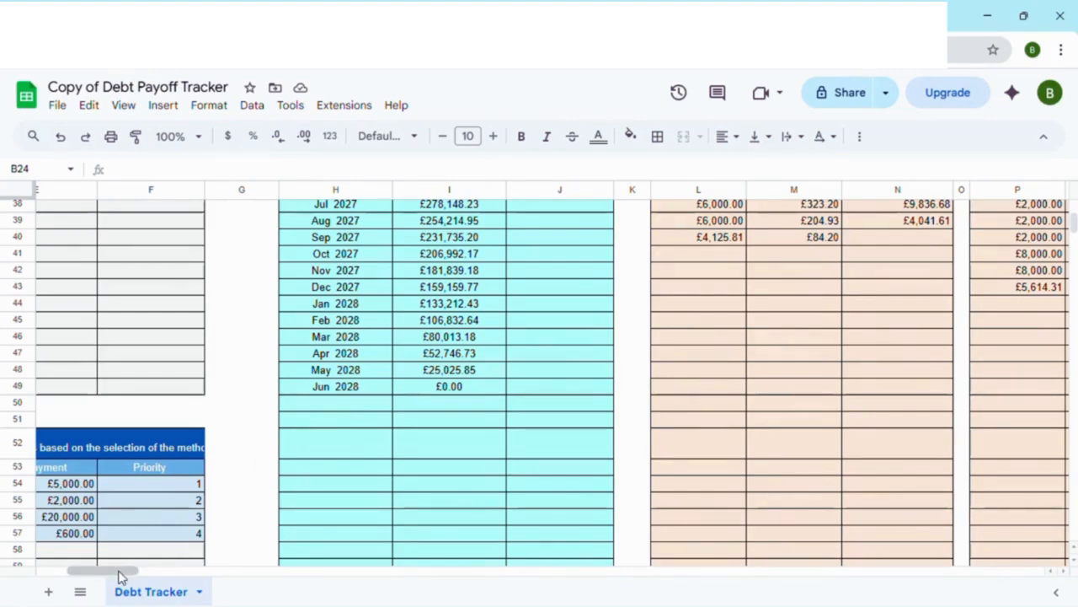
pyautogui.moveTo(120, 577)
pyautogui.mouseDown()
pyautogui.moveTo(189, 565)
pyautogui.moveTo(118, 570)
pyautogui.mouseUp()
pyautogui.scroll(1, 541, 495)
pyautogui.scroll(5, 542, 495)
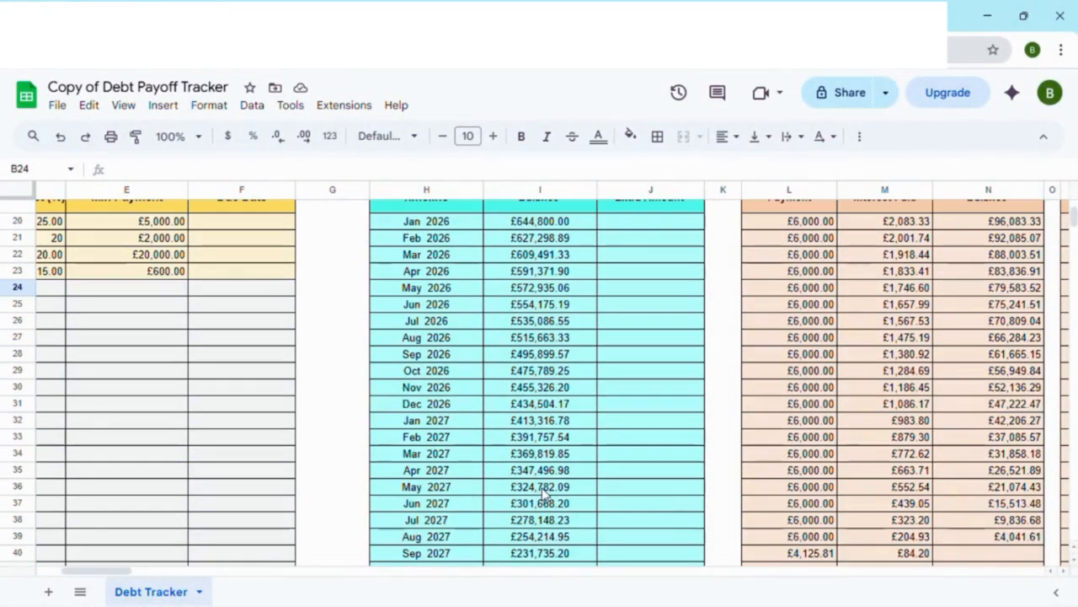
# Step: Enter an Extra Amount of 500 for Jan 2026 in the Timeline table
pyautogui.moveTo(89, 573); pyautogui.dragTo(112, 573)
pyautogui.scroll(1, 202, 532)
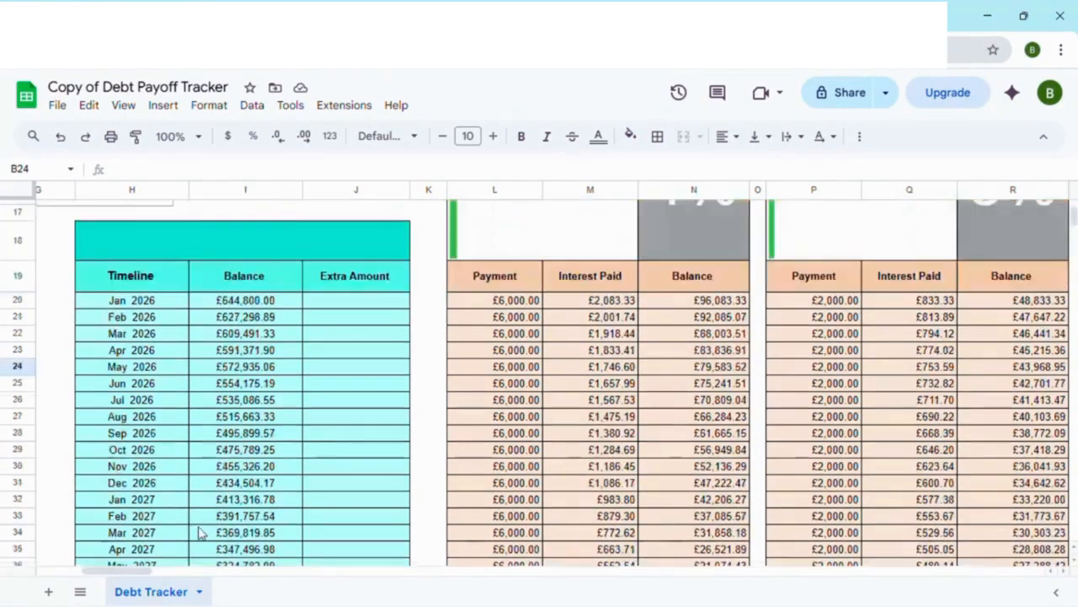
pyautogui.click(354, 305)
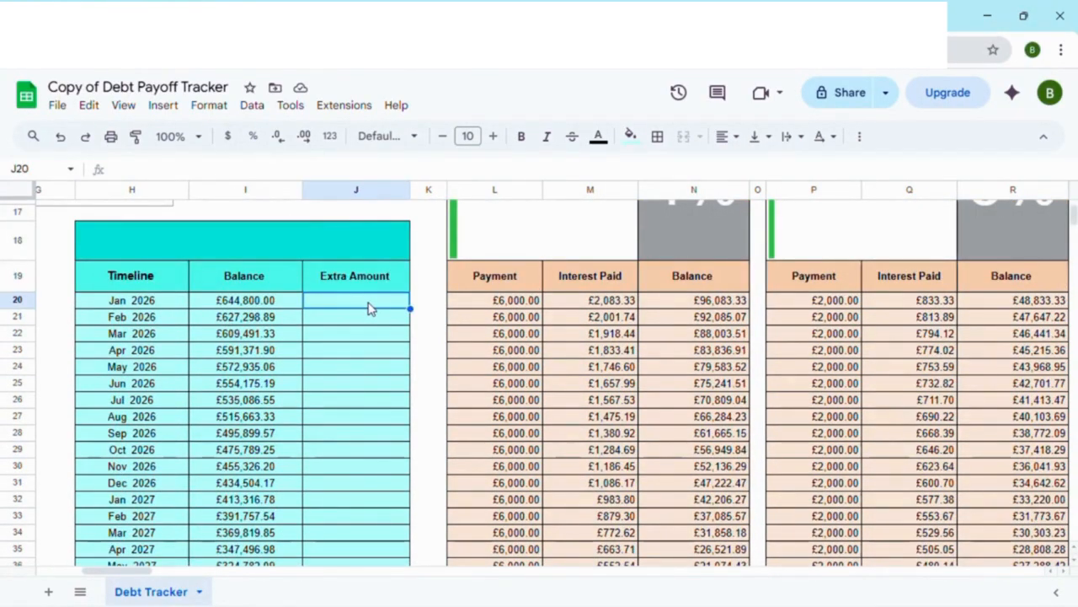
pyautogui.write('5')
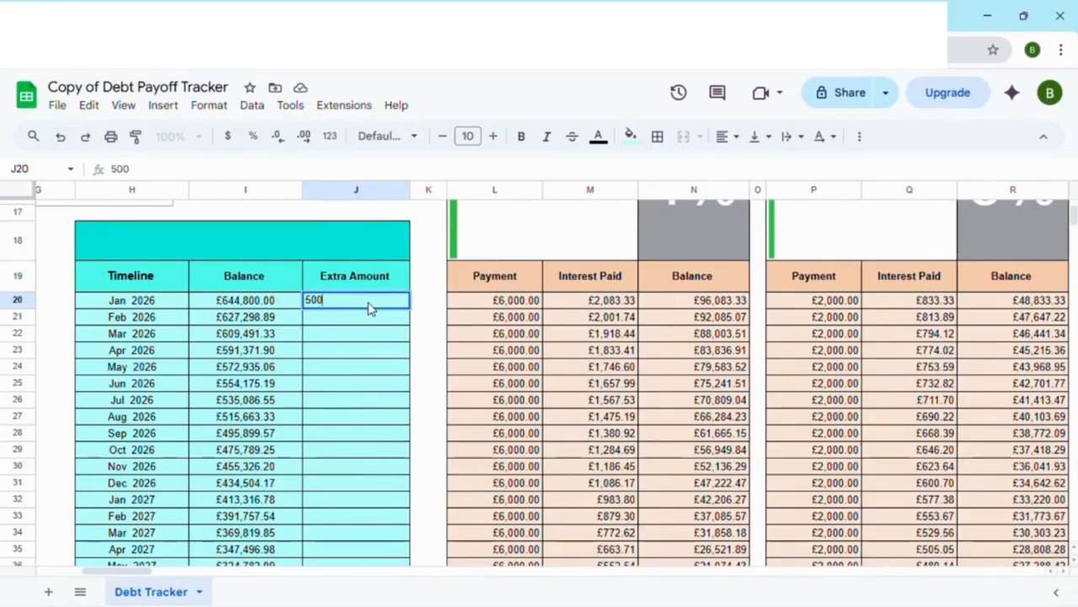
pyautogui.write('00')
pyautogui.press('Return')
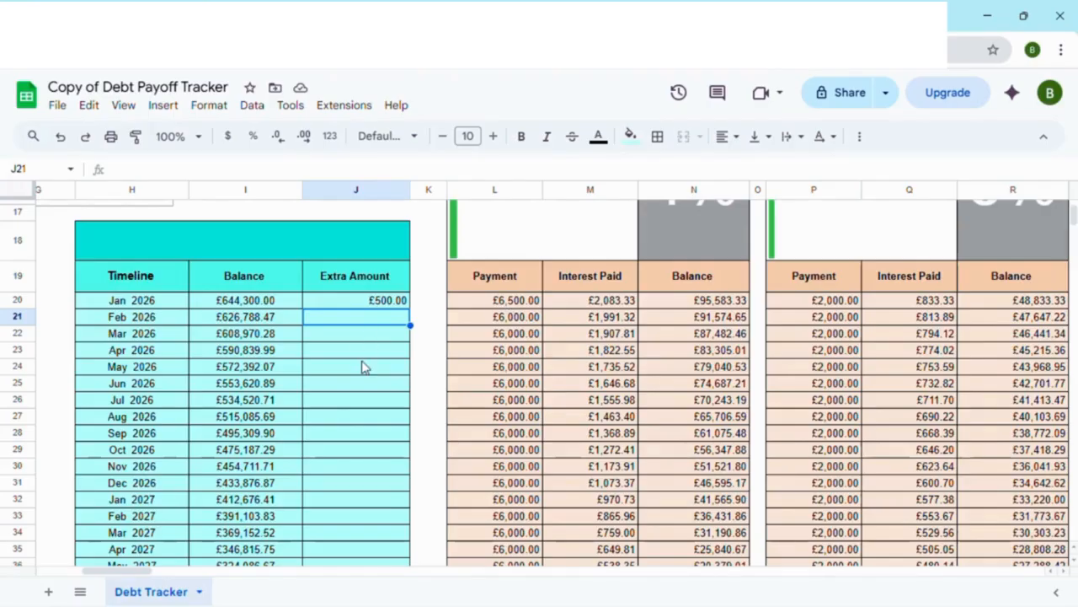
# Step: Check how the Jan 2026 extra amount affects dEBT 1's payments, its final month and the overall Avalanche totals
pyautogui.scroll(-4, 363, 367)
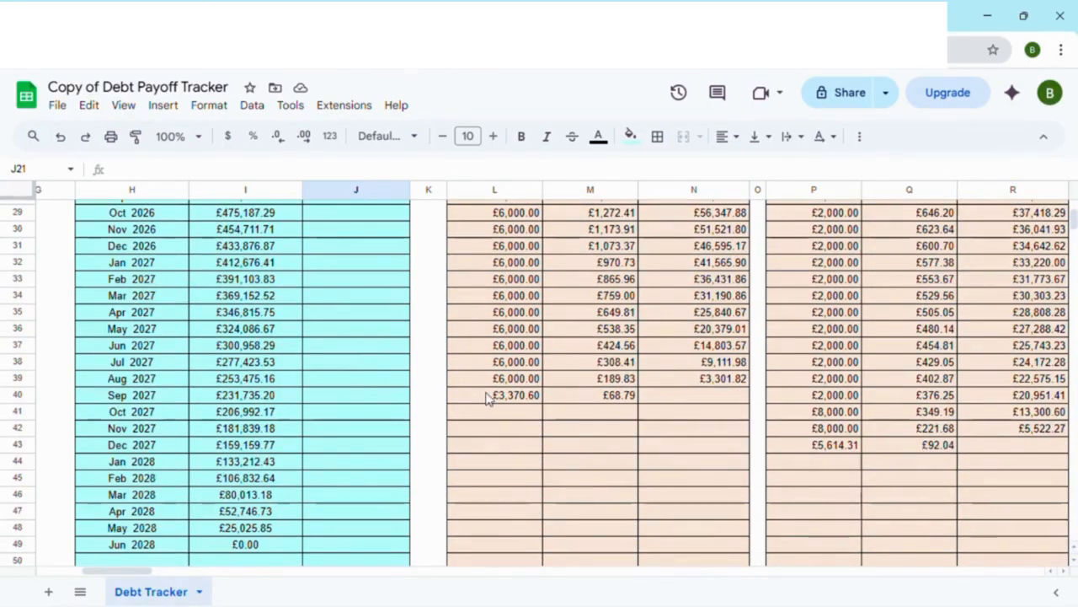
pyautogui.scroll(4, 442, 388)
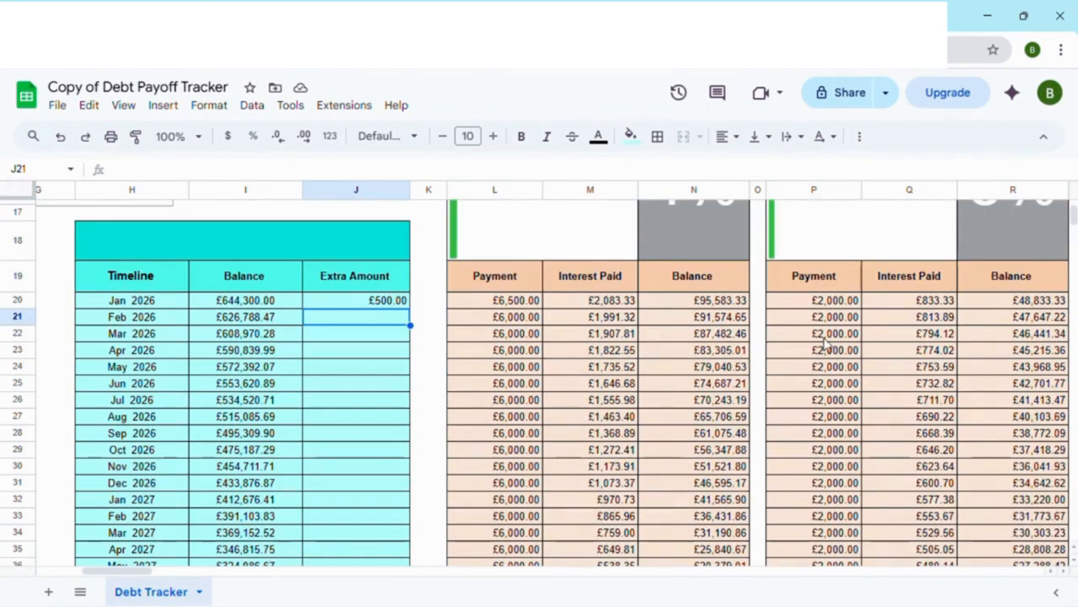
pyautogui.scroll(2, 528, 337)
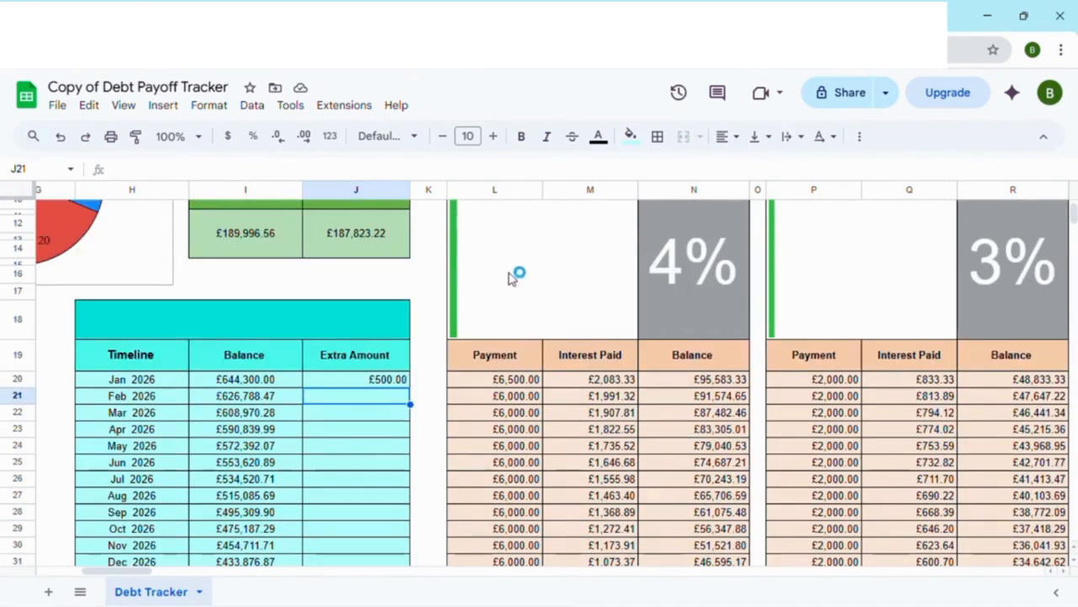
pyautogui.scroll(2, 498, 327)
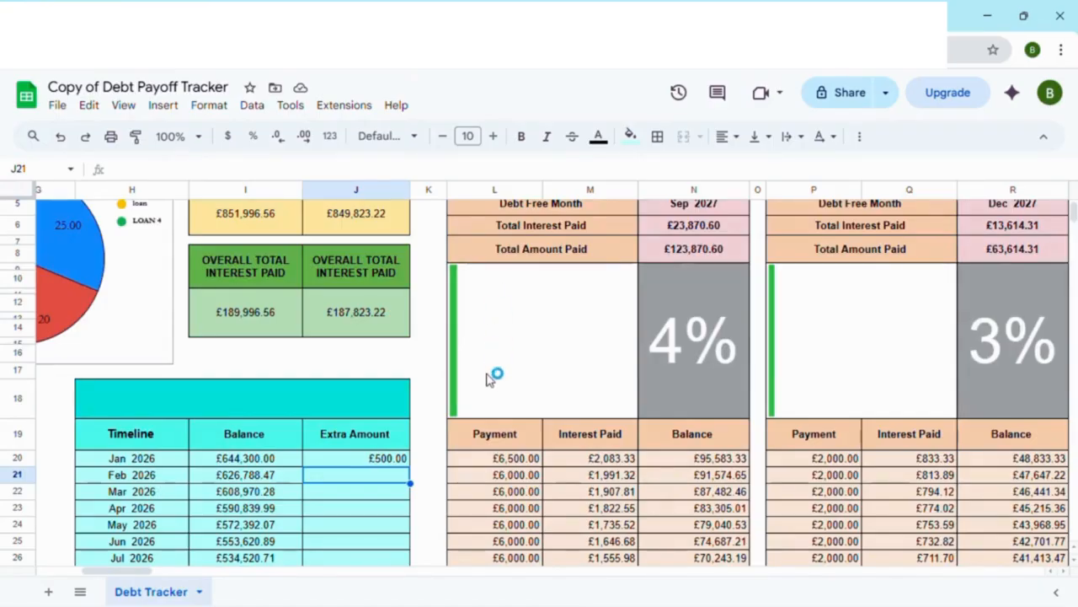
pyautogui.scroll(-11, 497, 371)
pyautogui.scroll(3, 499, 357)
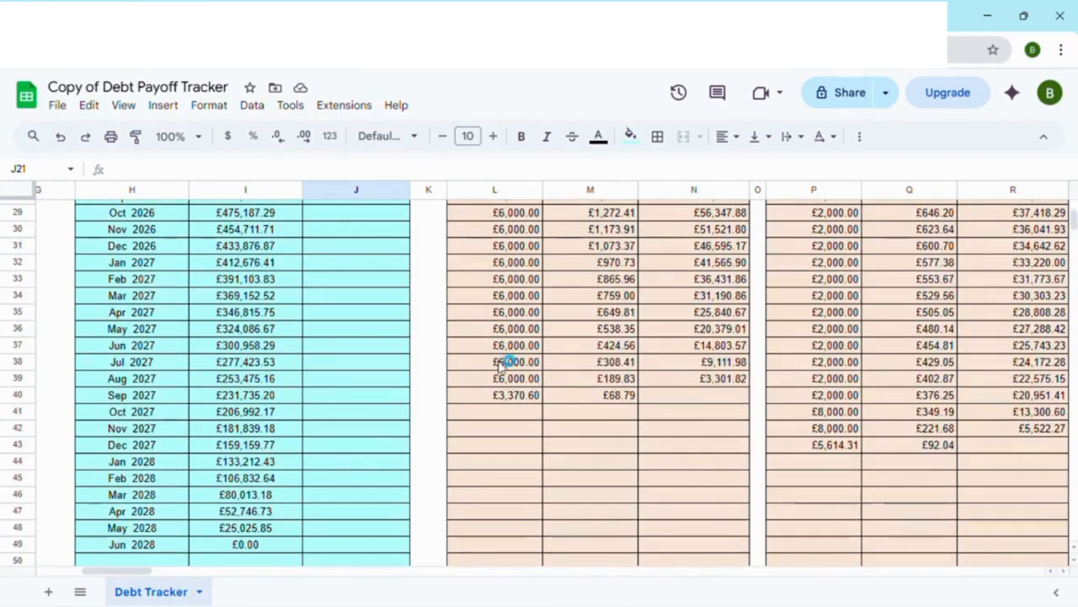
# Step: Enter an Extra Amount of 500 for Oct 2027 in the Timeline table and check the debts' monthly payments
pyautogui.click(376, 412)
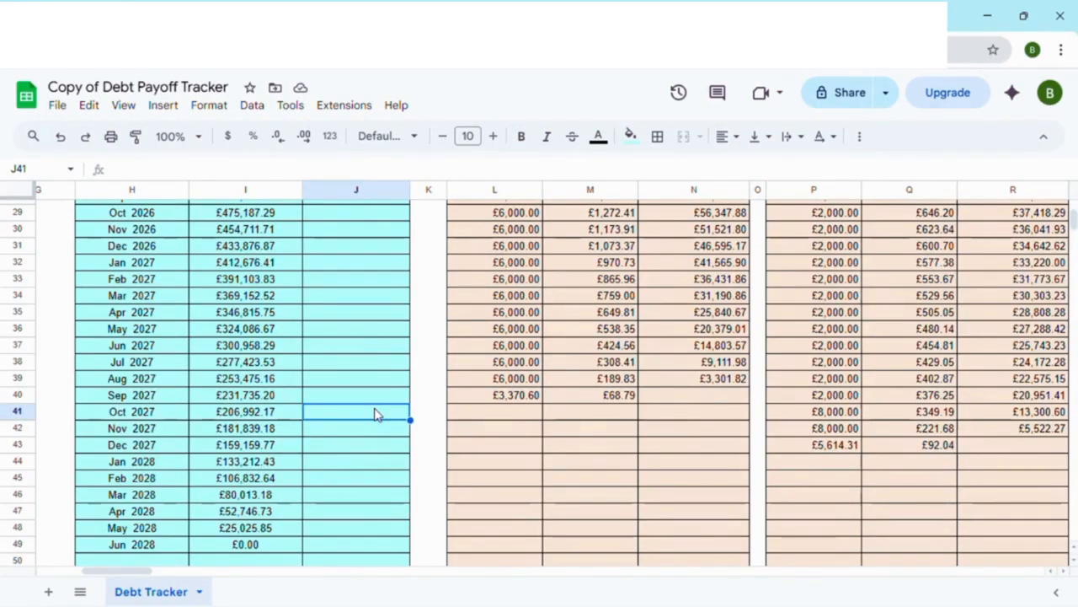
pyautogui.write('500')
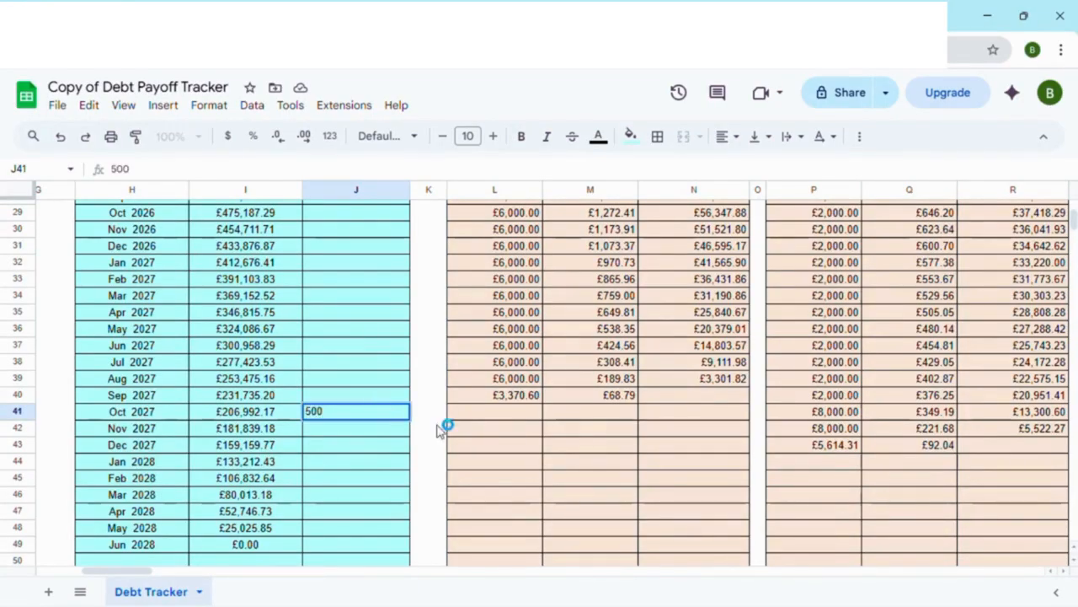
pyautogui.press('Return')
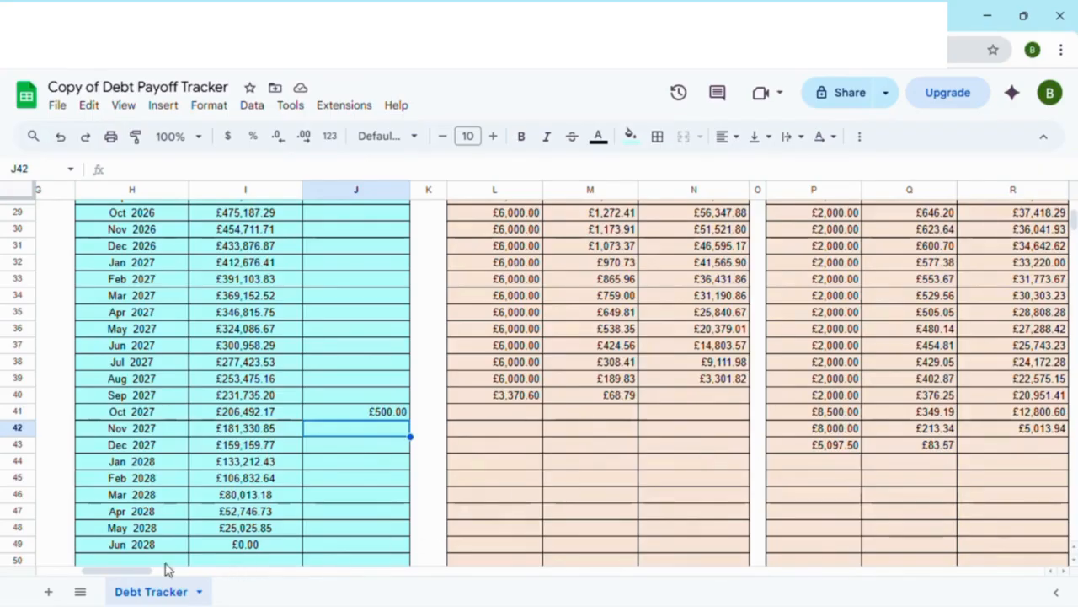
pyautogui.moveTo(130, 571); pyautogui.dragTo(145, 573)
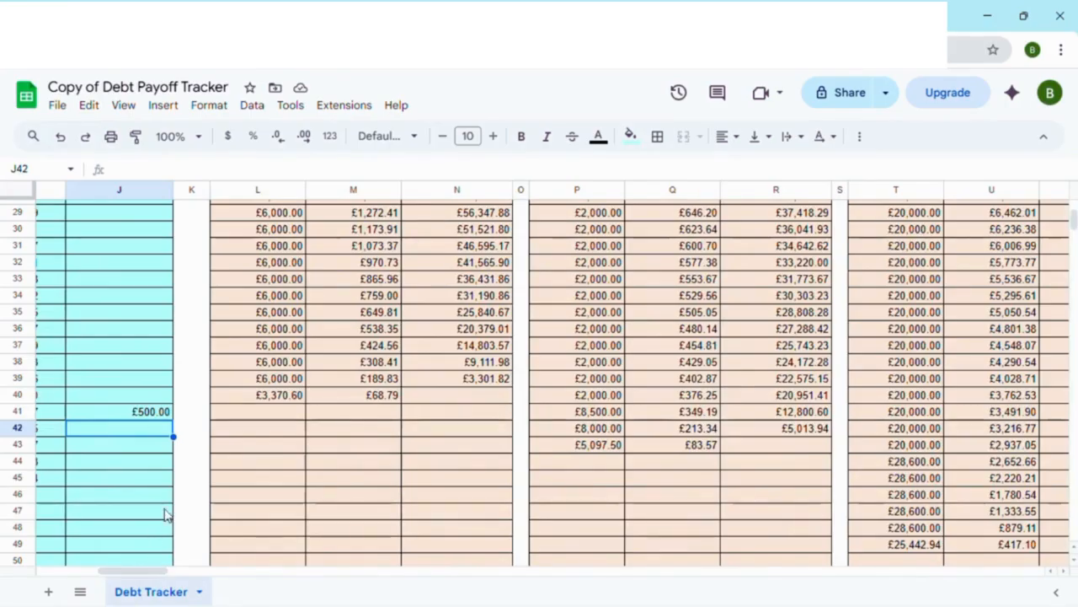
# Step: Review the Timeline's balances and extra amounts through the final month alongside the individual debts' payment columns
pyautogui.scroll(-2, 166, 515)
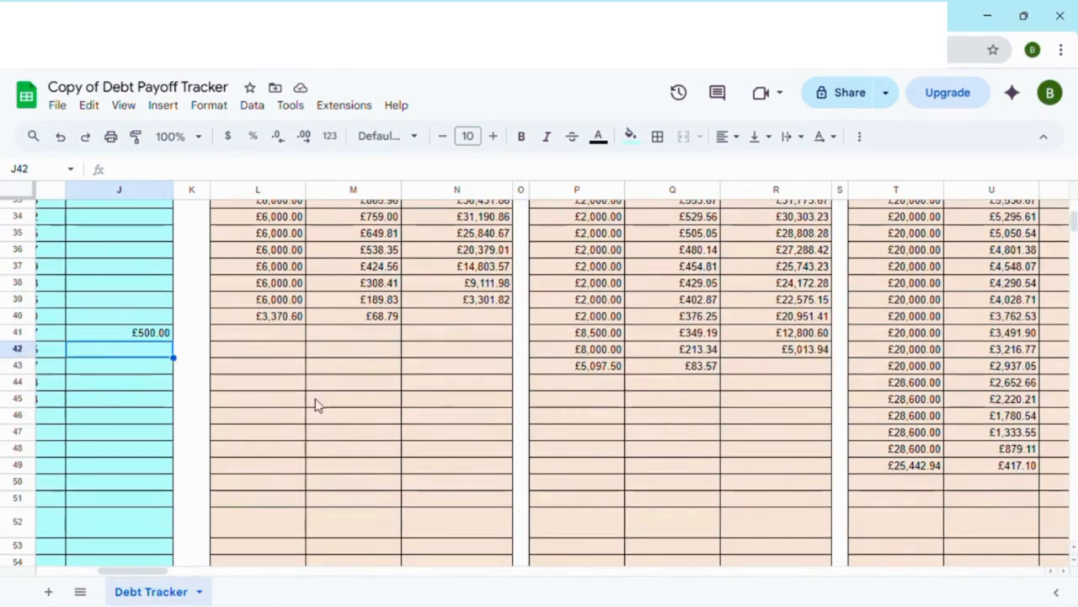
pyautogui.click(145, 386)
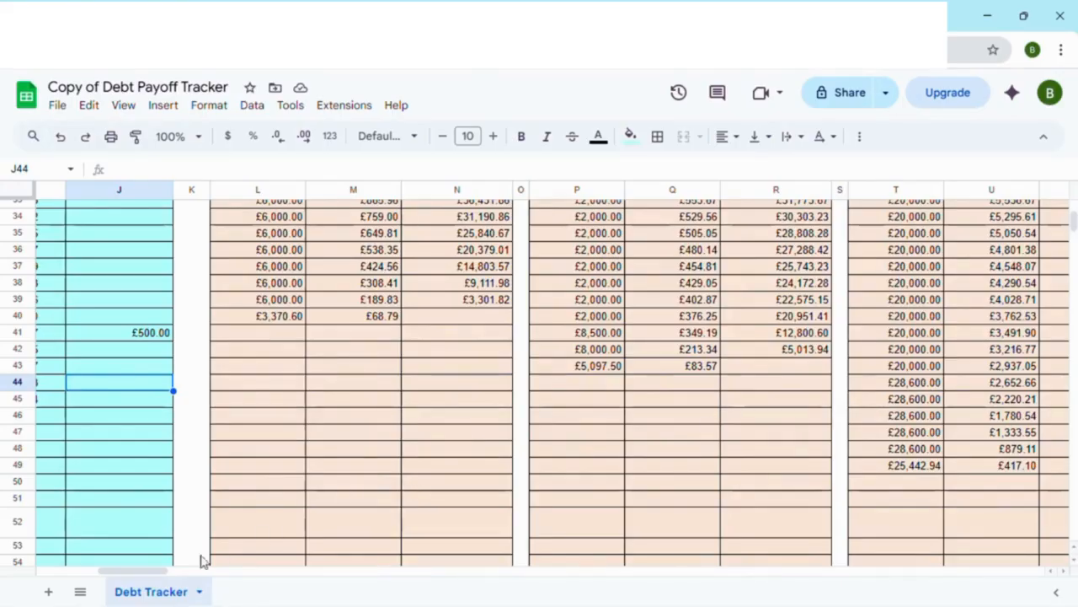
pyautogui.moveTo(140, 573); pyautogui.dragTo(133, 577)
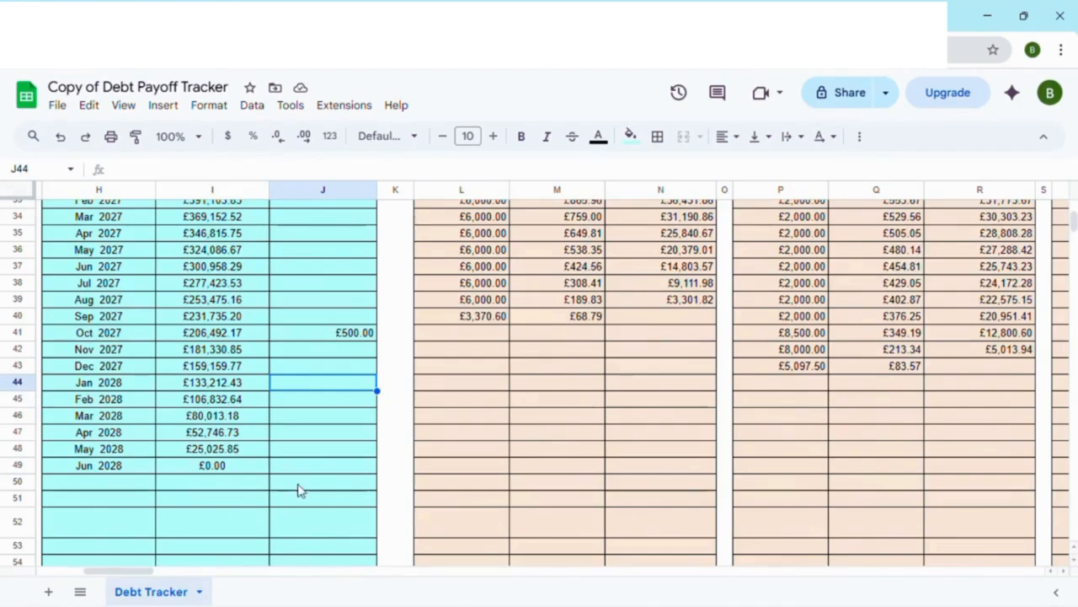
pyautogui.scroll(5, 337, 298)
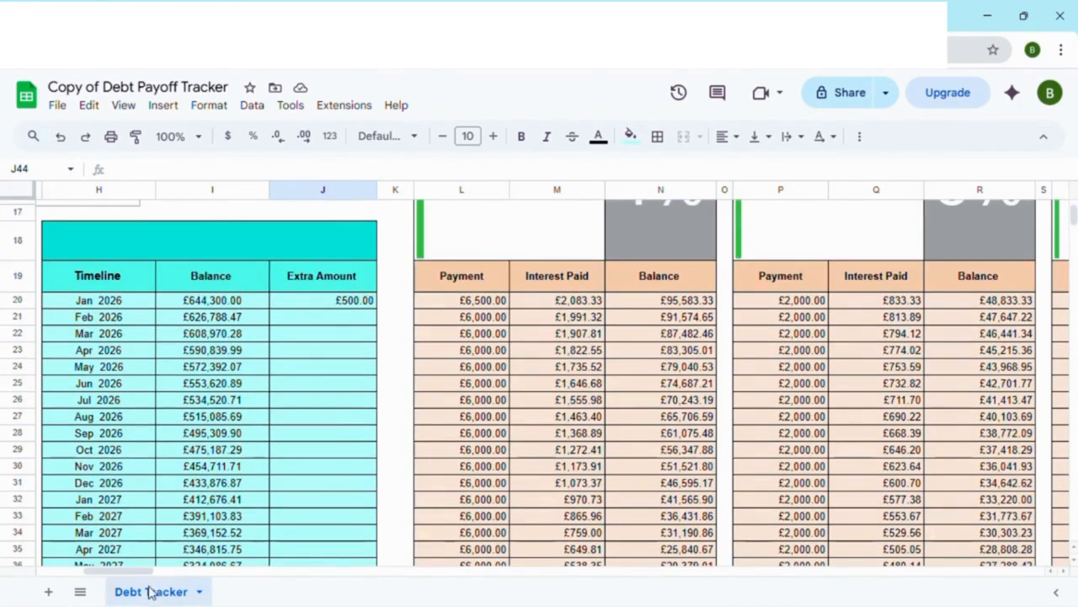
pyautogui.moveTo(134, 573); pyautogui.dragTo(101, 573)
pyautogui.scroll(5, 482, 508)
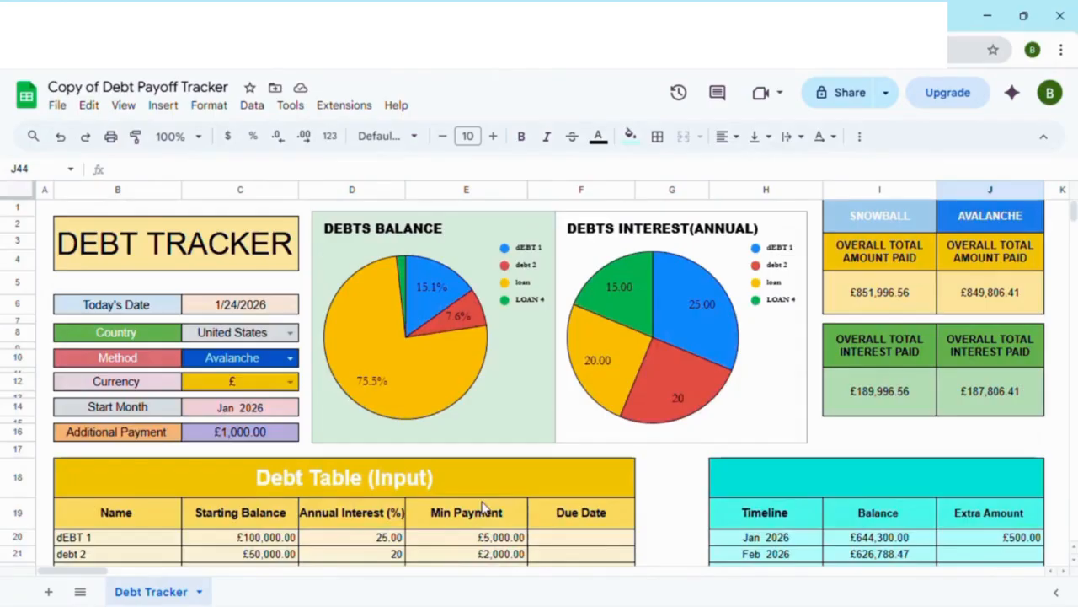
# Step: Add a debt named Credit Card below LOAN 4 in the Debt Table with a Starting Balance of 120000
pyautogui.scroll(-5, 253, 436)
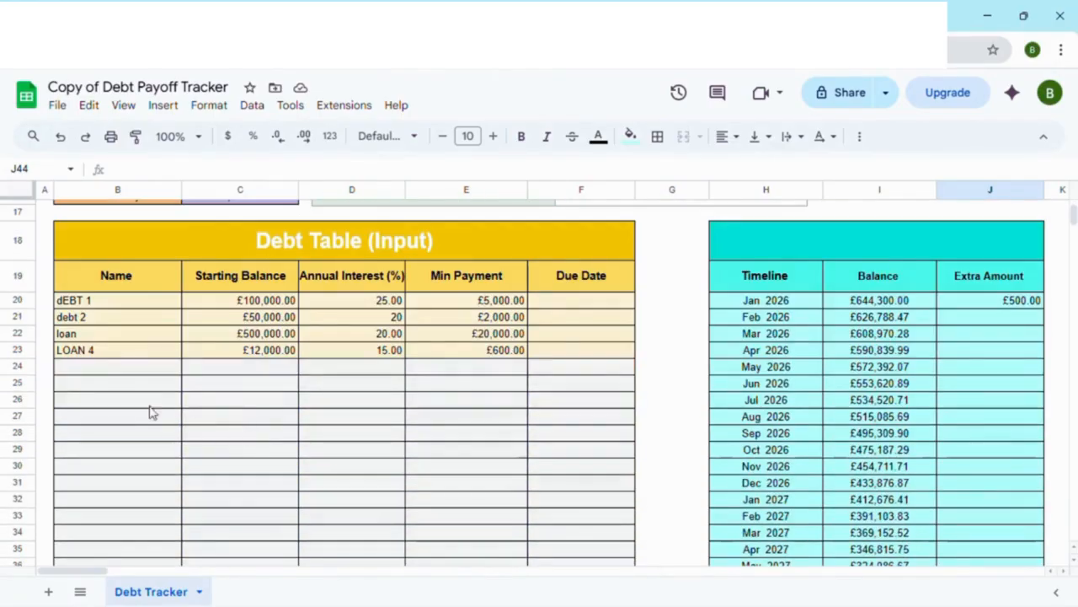
pyautogui.click(76, 370)
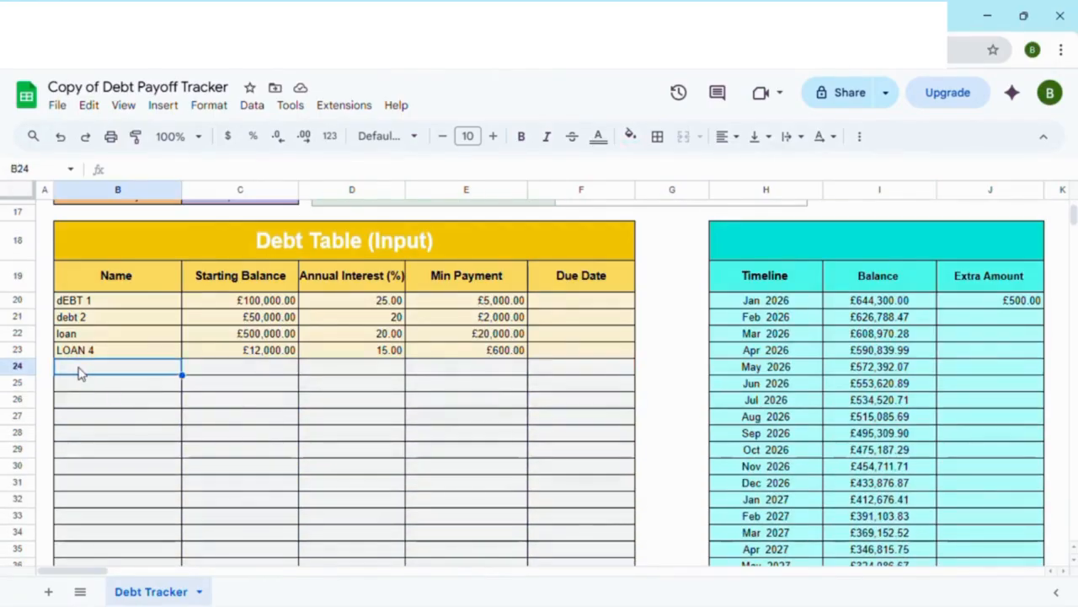
pyautogui.write('Cred')
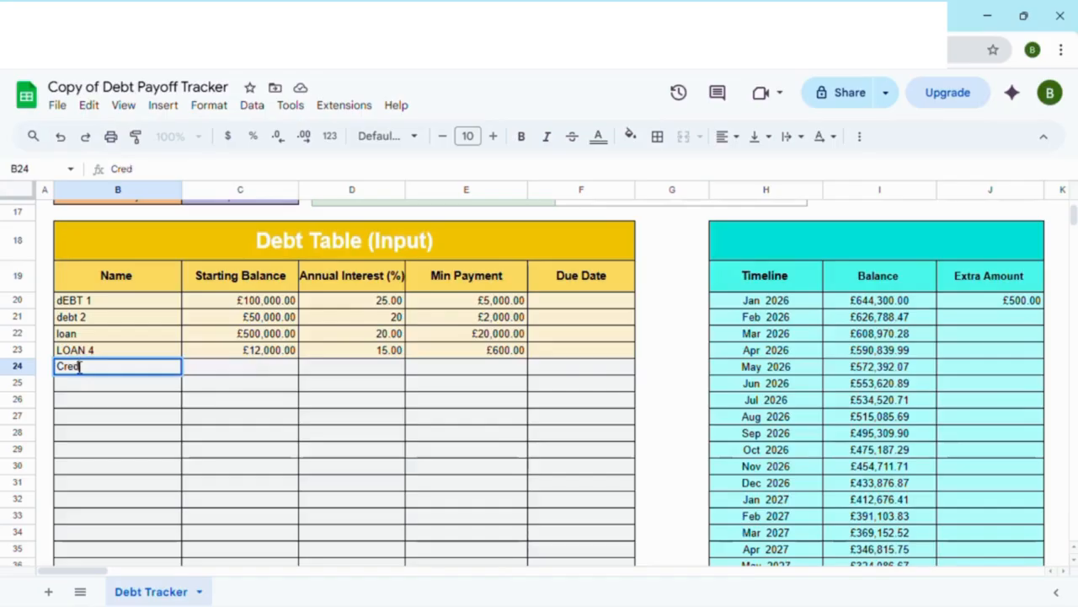
pyautogui.write('it Card')
pyautogui.click(258, 373)
pyautogui.write('12')
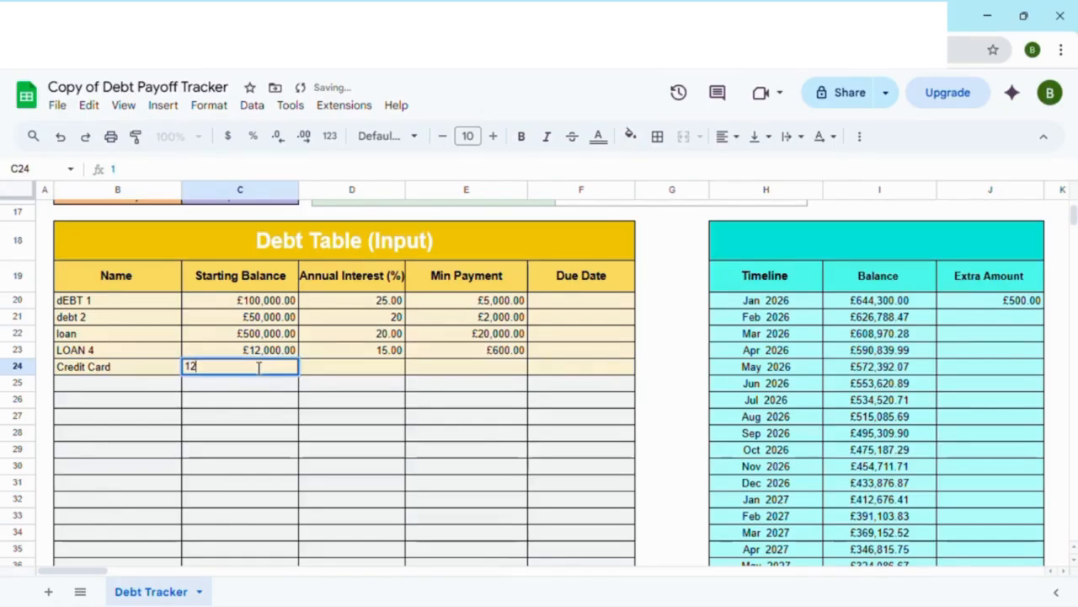
pyautogui.write('00')
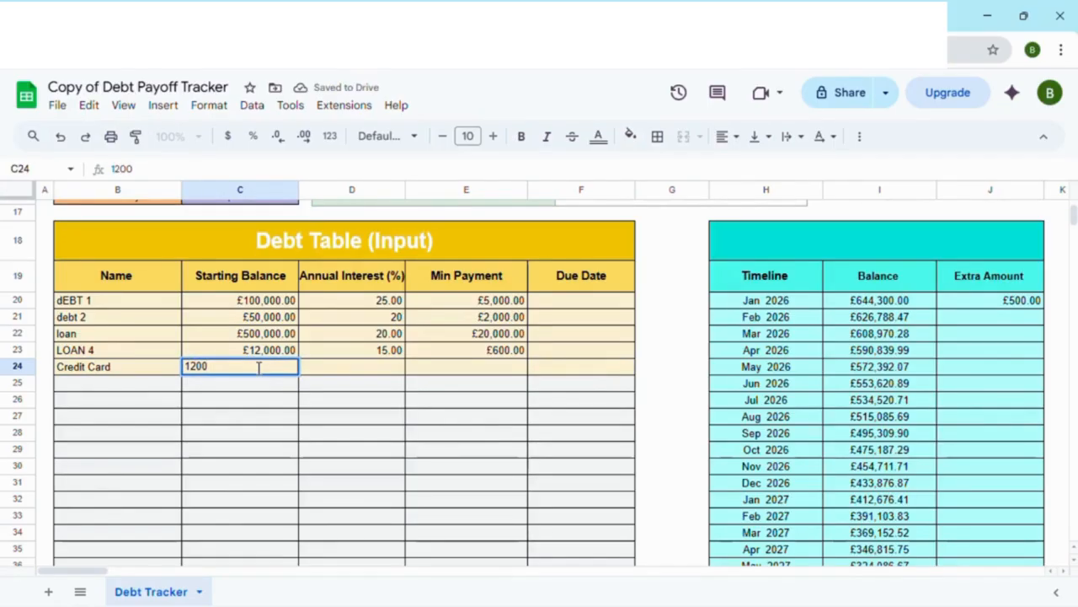
pyautogui.write('00')
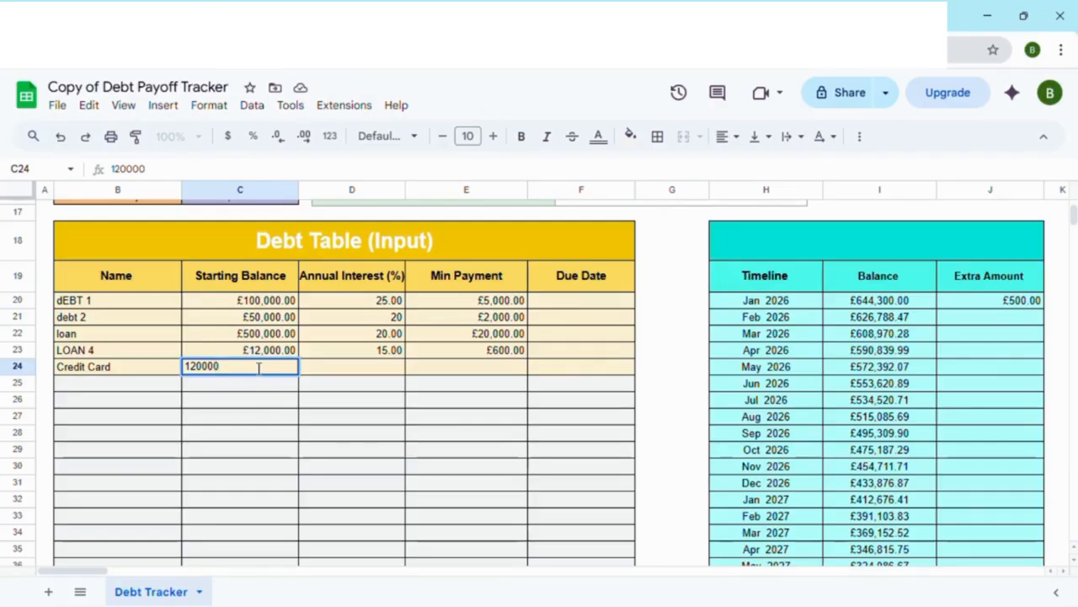
pyautogui.press('Return')
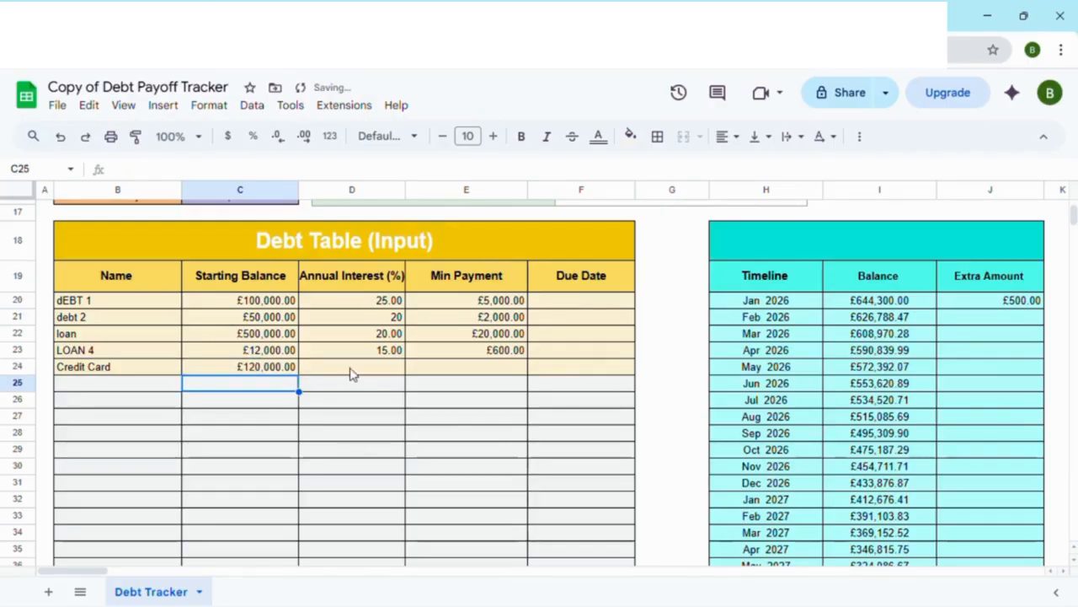
# Step: Set the Credit Card debt's Annual Interest to 18 and its Min Payment to 3000
pyautogui.click(354, 371)
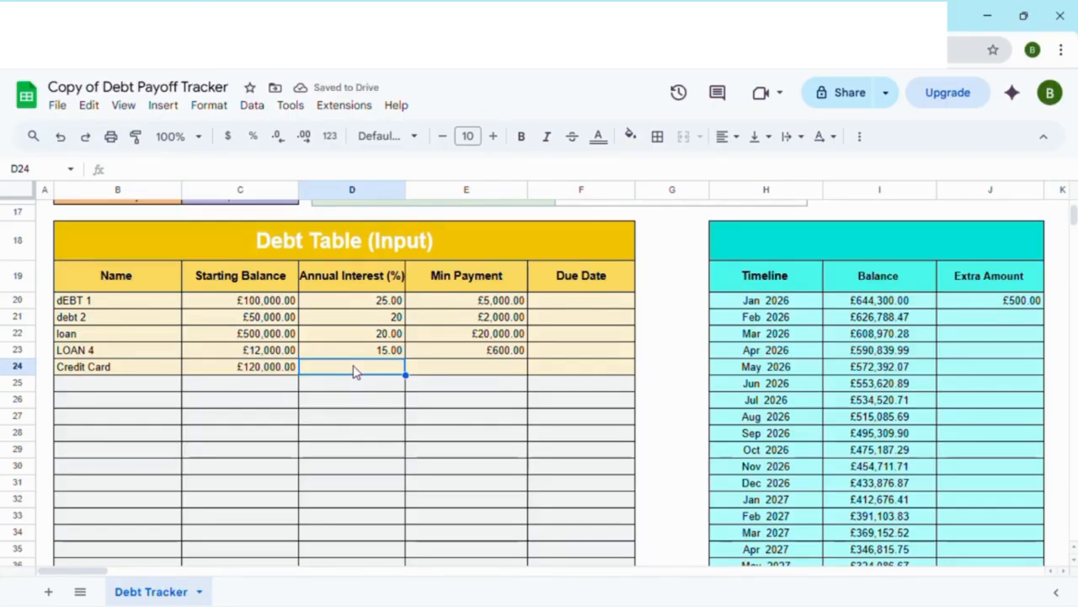
pyautogui.write('18')
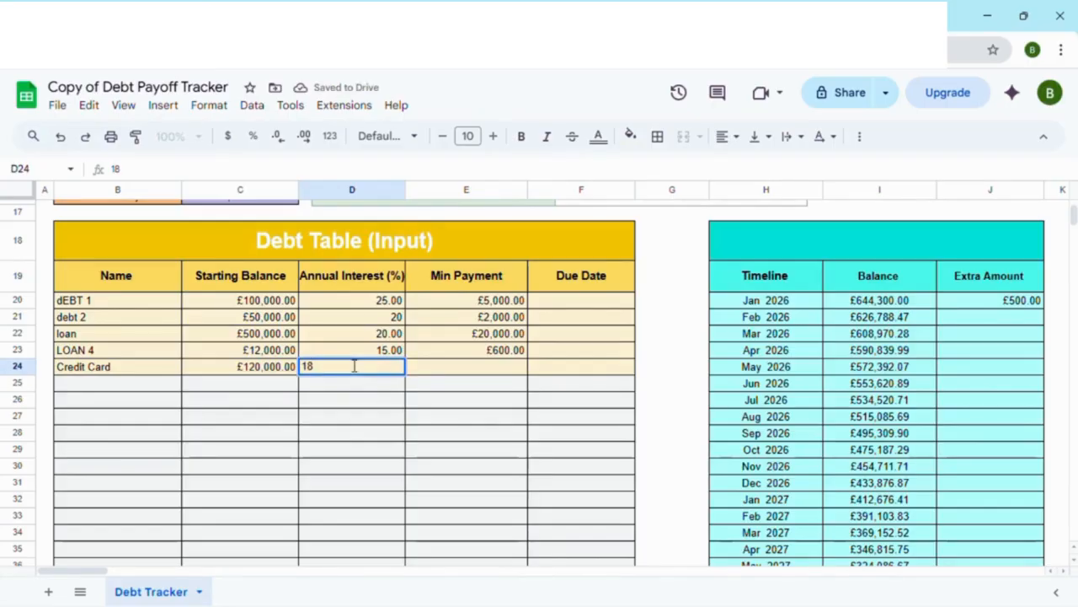
pyautogui.click(494, 374)
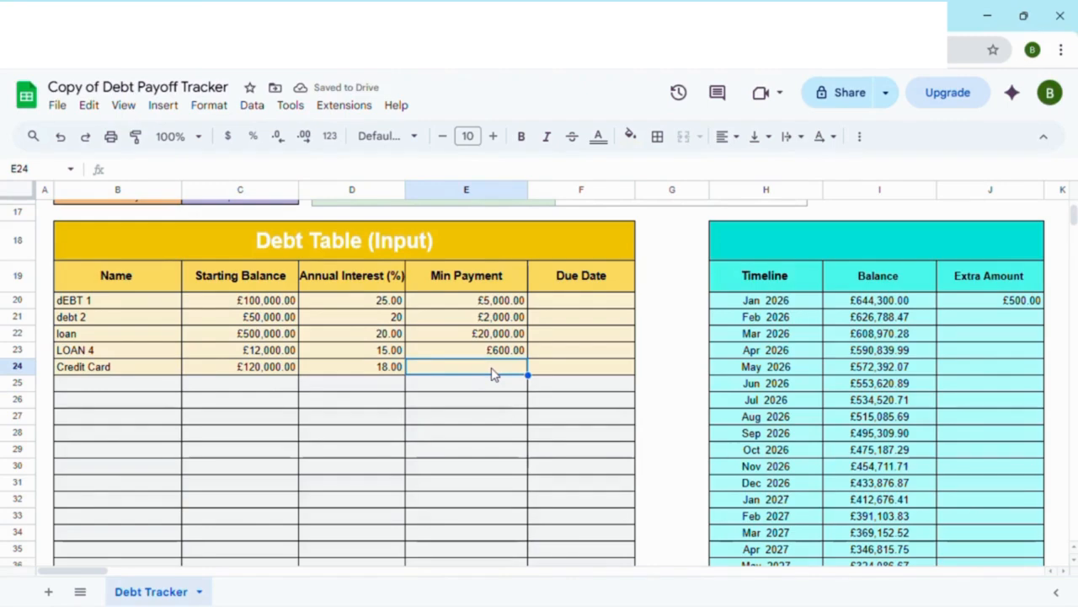
pyautogui.write('3000')
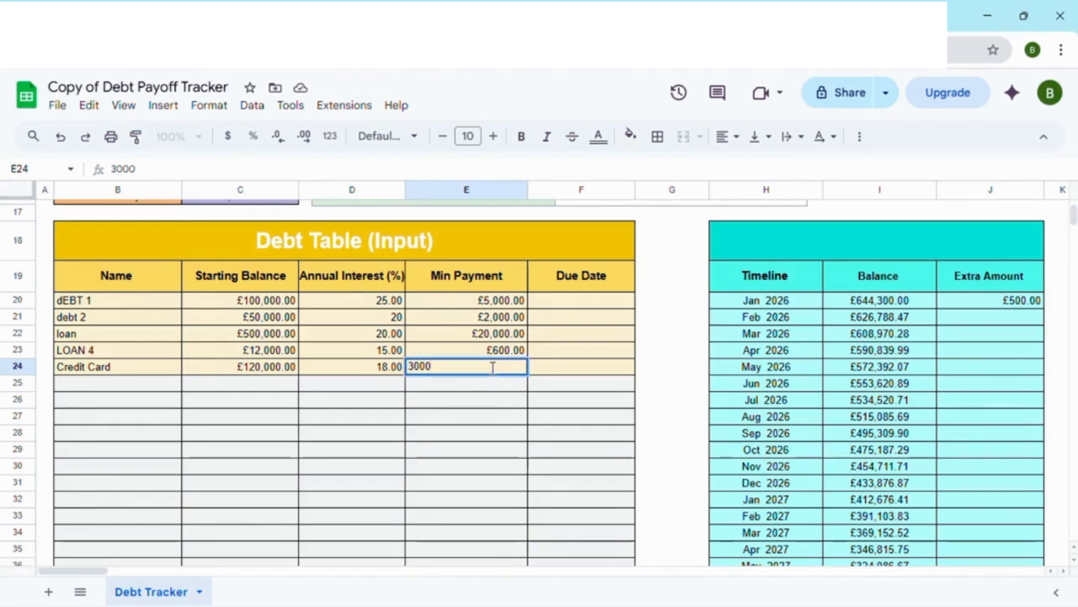
pyautogui.press('Return')
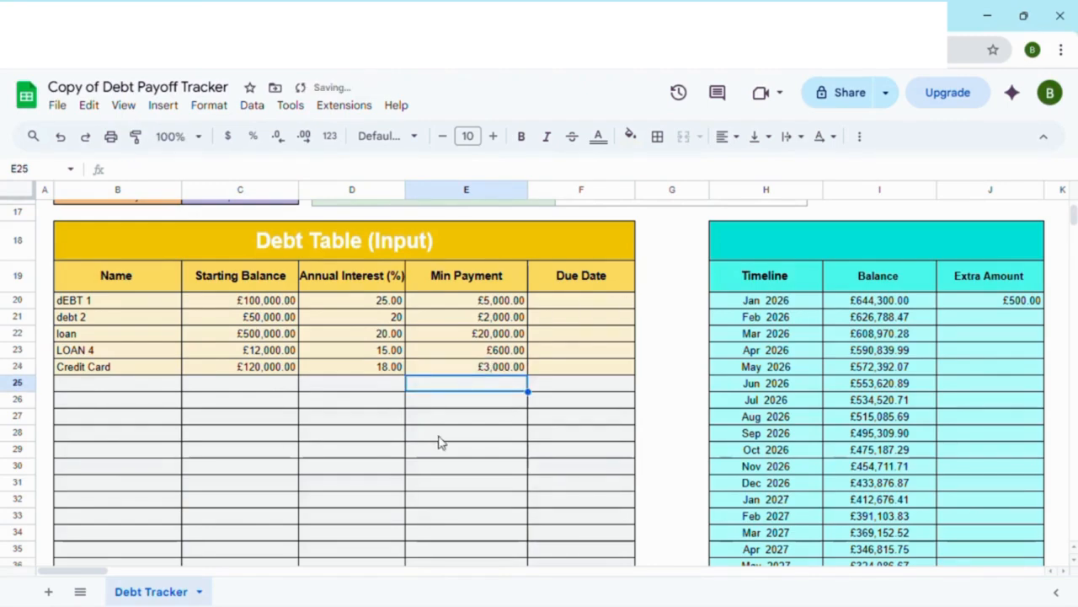
# Step: Examine the Credit Card debt's payoff figures, its priority in the summary table and its monthly payments through the final month
pyautogui.moveTo(79, 573); pyautogui.dragTo(216, 564)
pyautogui.scroll(3, 470, 508)
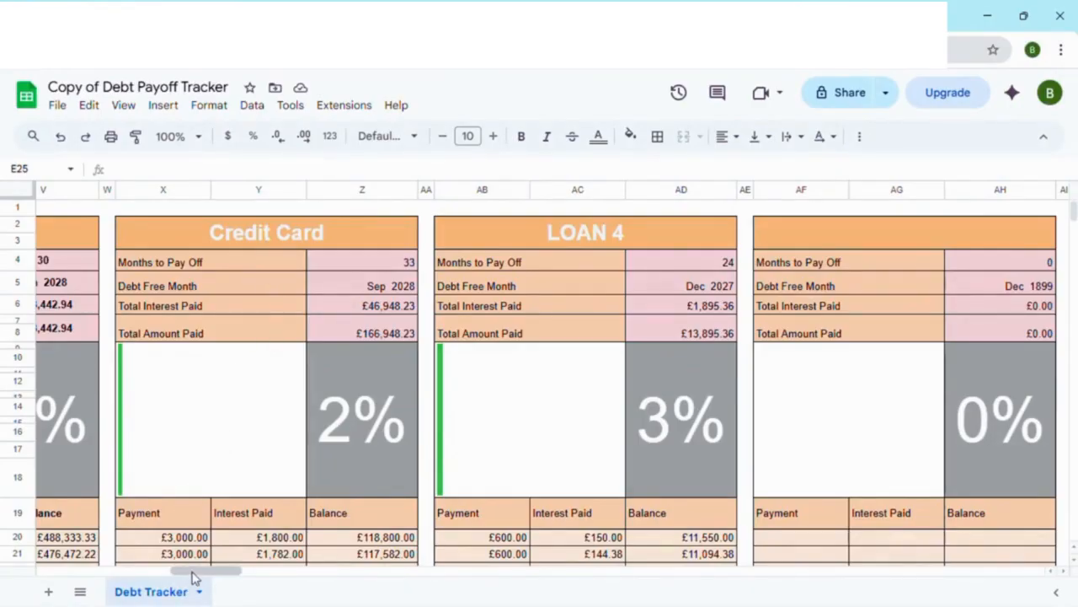
pyautogui.moveTo(193, 570); pyautogui.dragTo(57, 573)
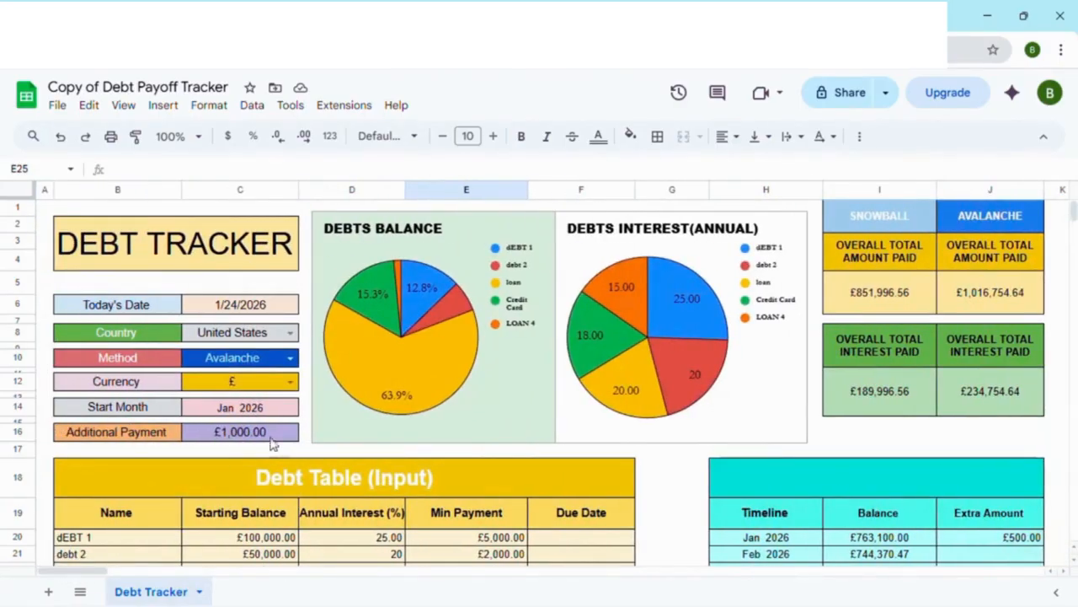
pyautogui.scroll(-10, 278, 440)
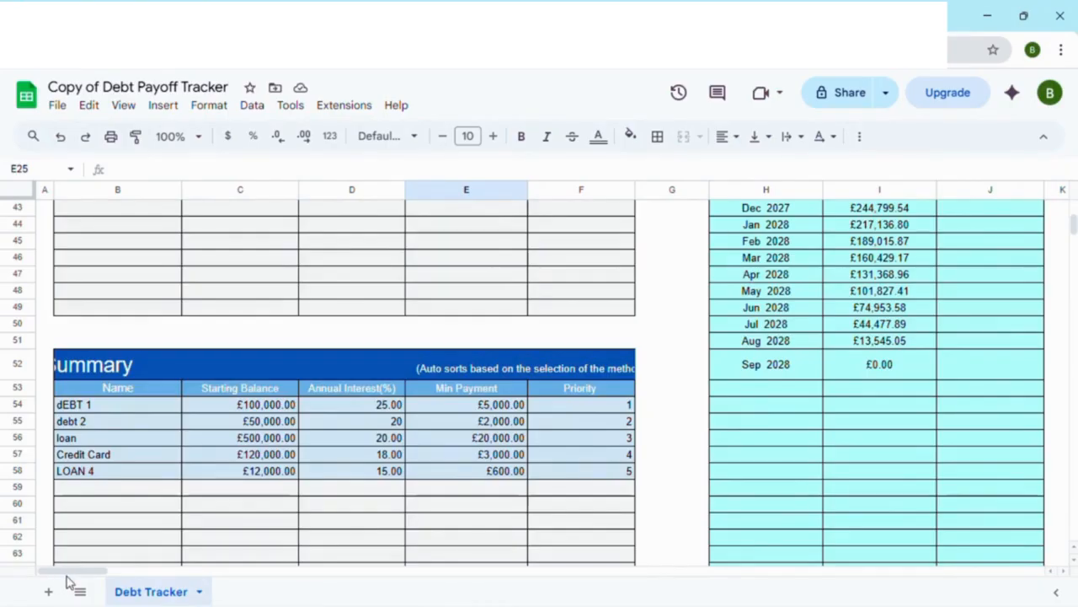
pyautogui.moveTo(93, 576); pyautogui.dragTo(199, 572)
pyautogui.scroll(10, 447, 534)
pyautogui.scroll(-3, 463, 530)
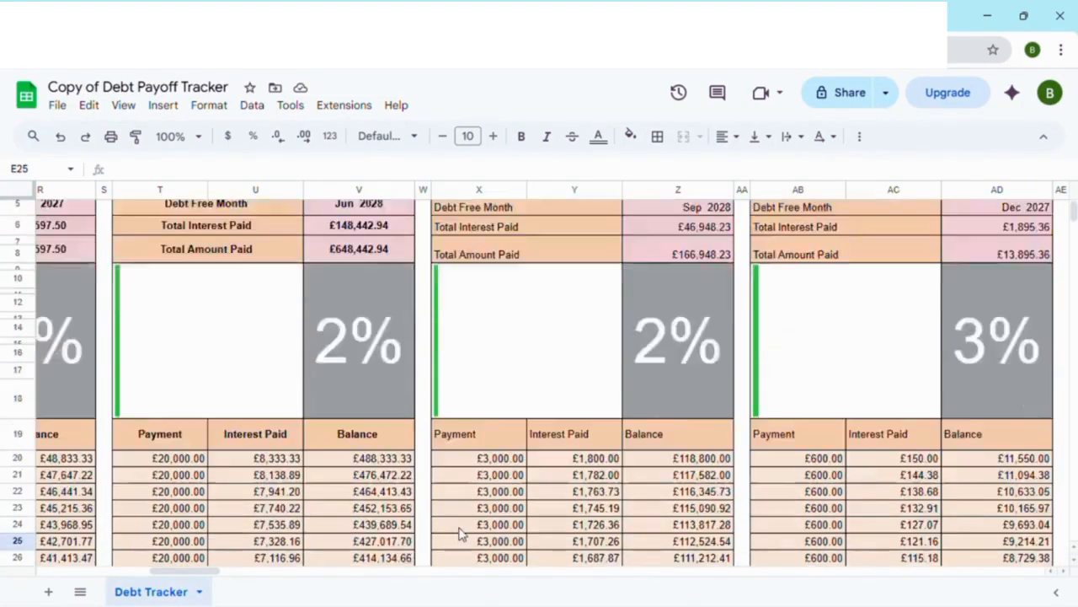
pyautogui.scroll(-6, 450, 397)
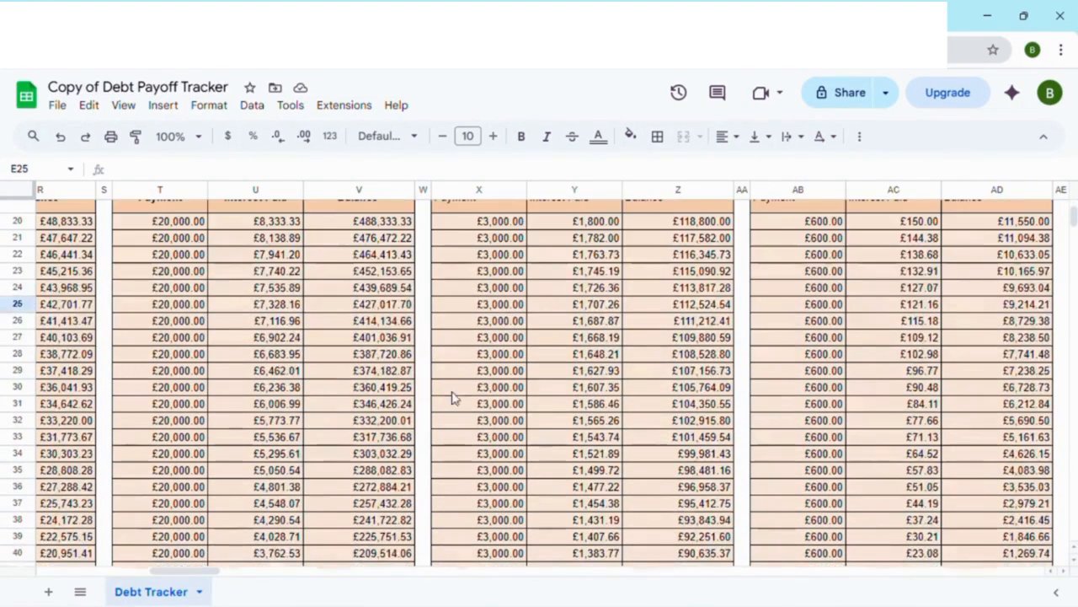
pyautogui.scroll(-3, 493, 441)
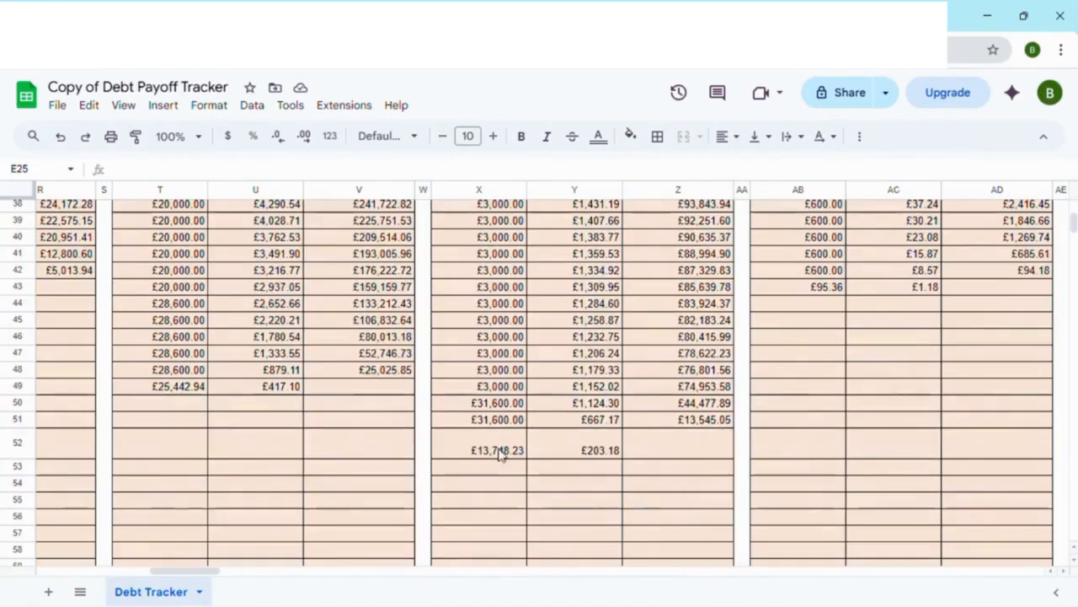
pyautogui.scroll(12, 761, 440)
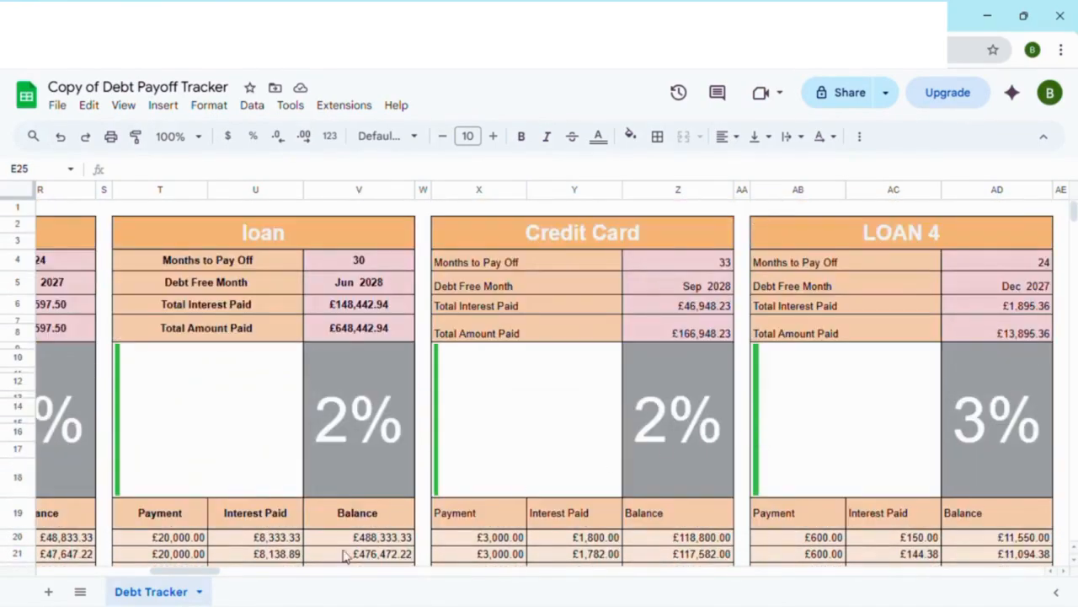
# Step: Compare the overall total amount paid and total interest paid between the Snowball and Avalanche methods
pyautogui.moveTo(194, 571); pyautogui.dragTo(118, 571)
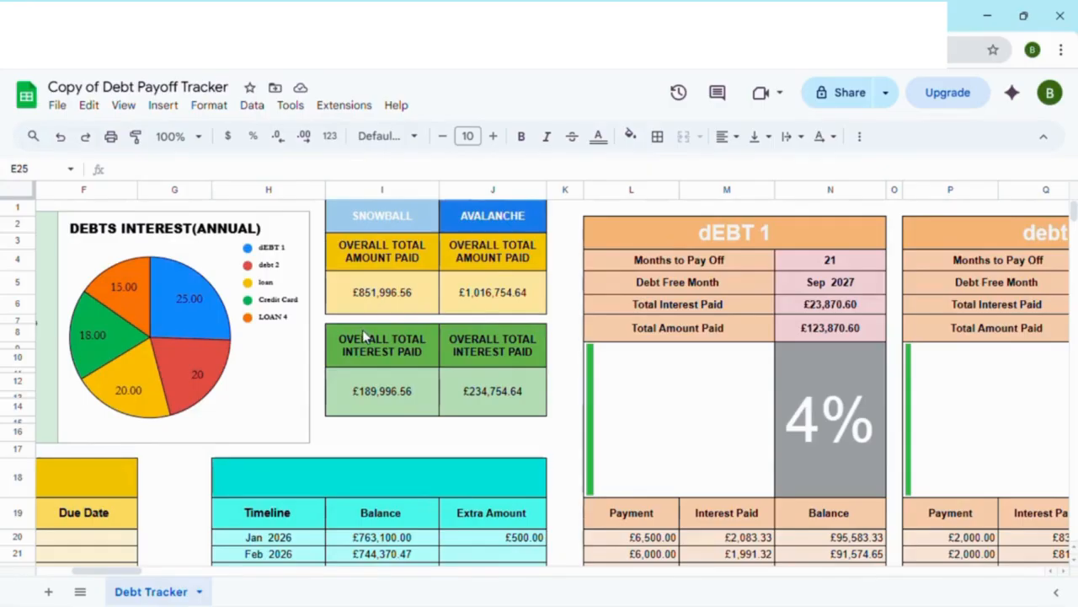
pyautogui.click(415, 296)
pyautogui.click(484, 305)
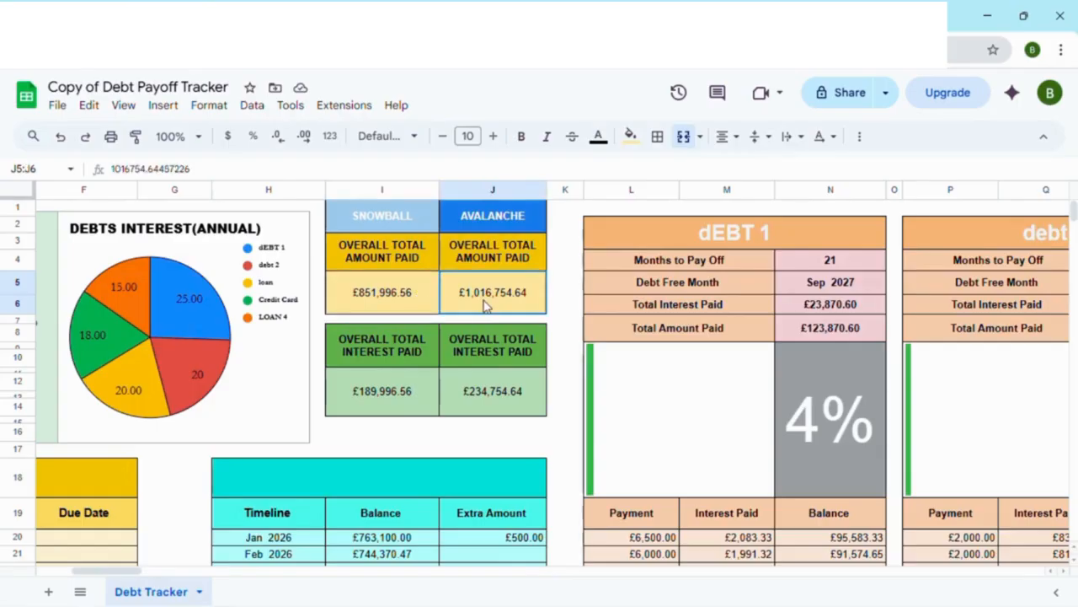
pyautogui.click(385, 393)
pyautogui.click(472, 394)
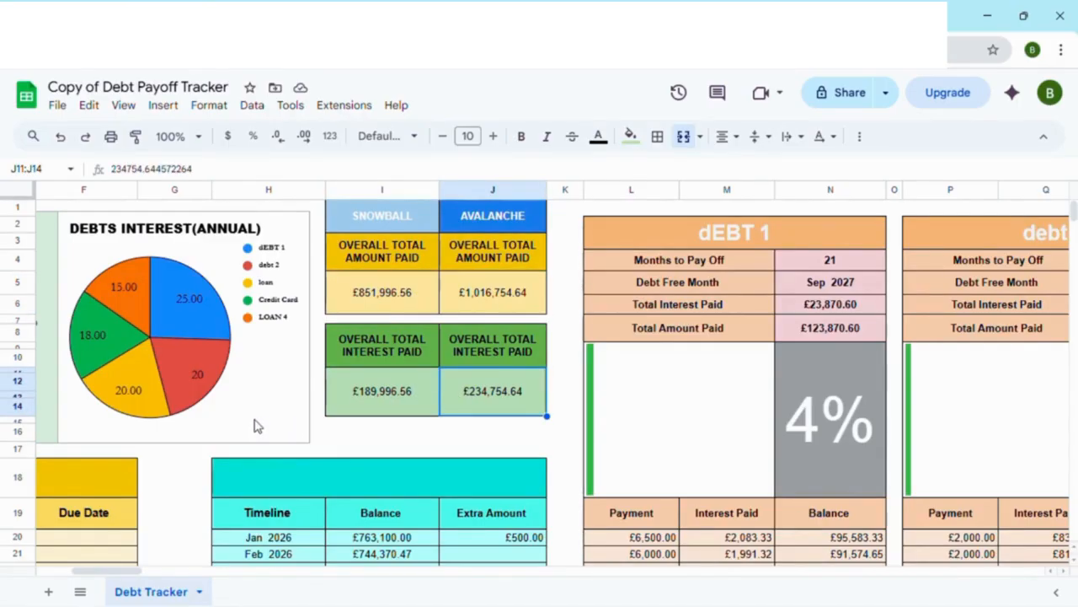
pyautogui.scroll(-3, 257, 426)
pyautogui.scroll(3, 278, 426)
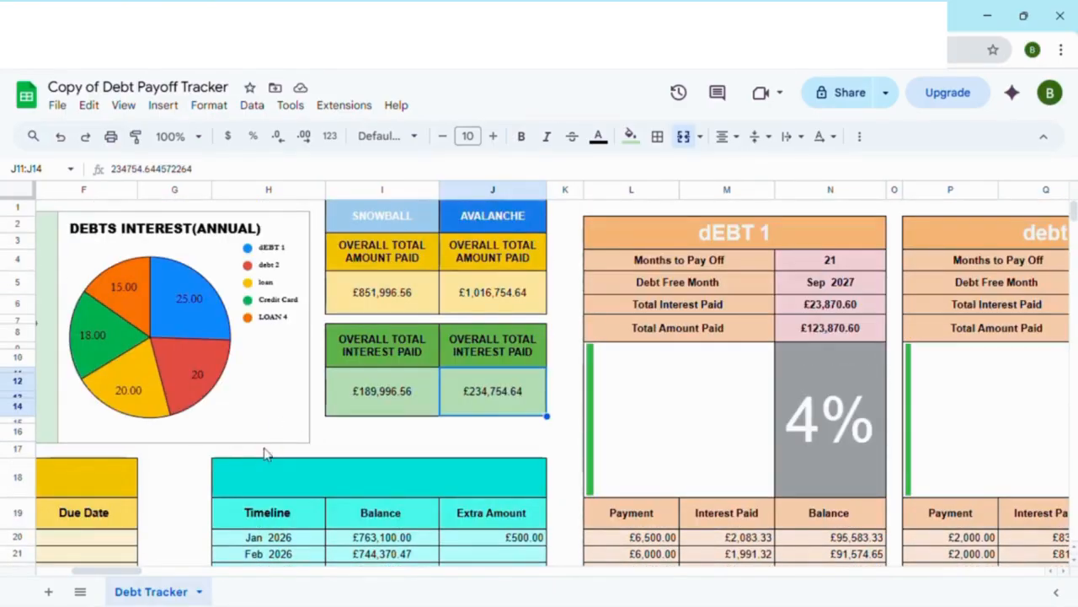
# Step: Add a debt named Credit Card 2 below Credit Card in the Debt Table with a Starting Balance of 50000
pyautogui.moveTo(106, 571); pyautogui.dragTo(72, 572)
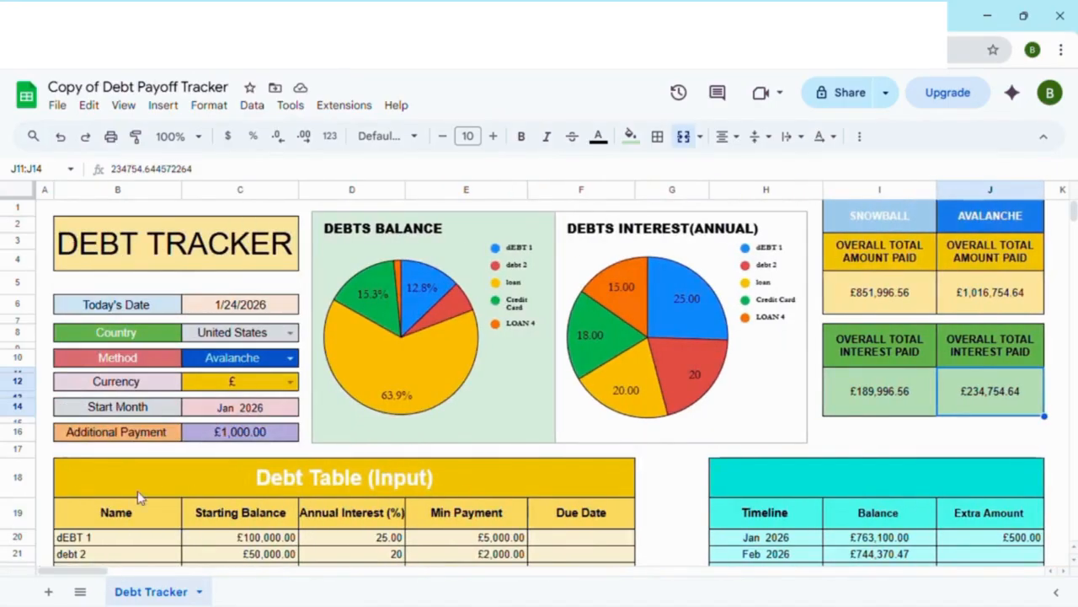
pyautogui.scroll(-5, 139, 497)
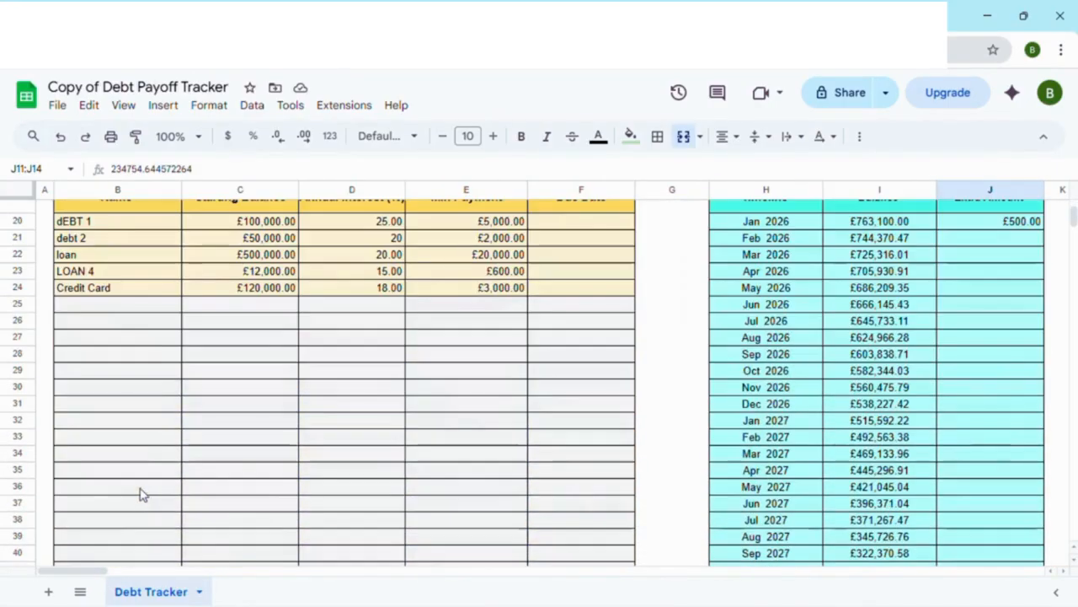
pyautogui.click(105, 308)
pyautogui.write('C')
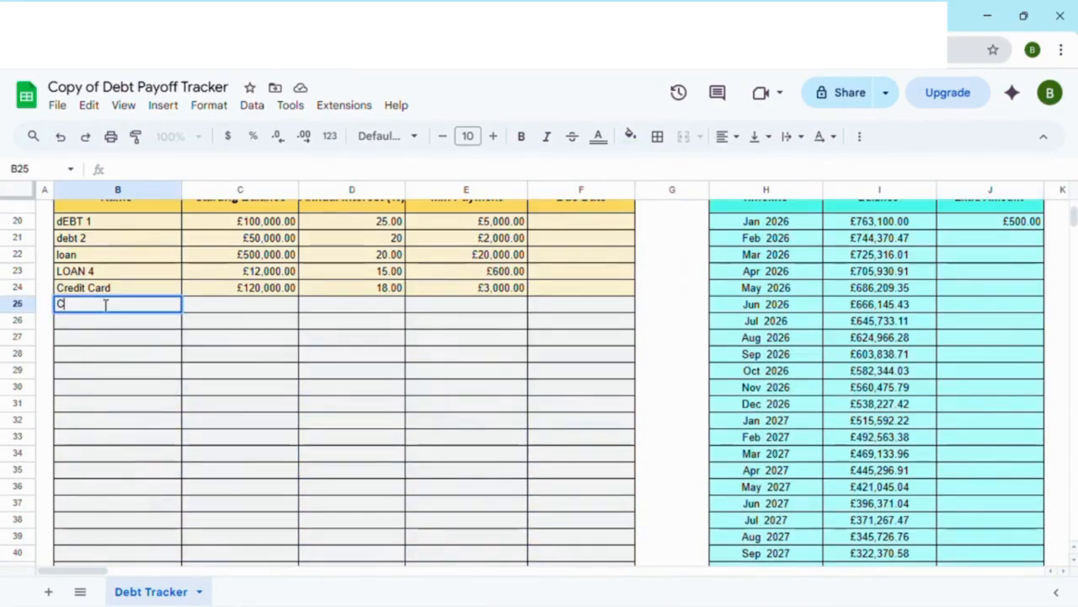
pyautogui.write('redit Card')
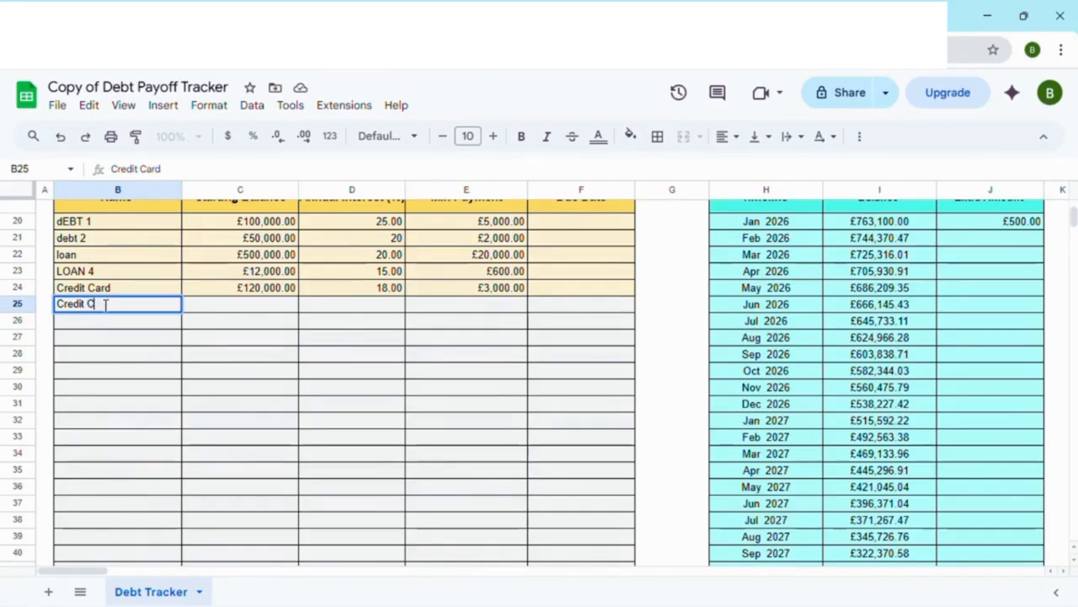
pyautogui.write(' 2')
pyautogui.click(270, 308)
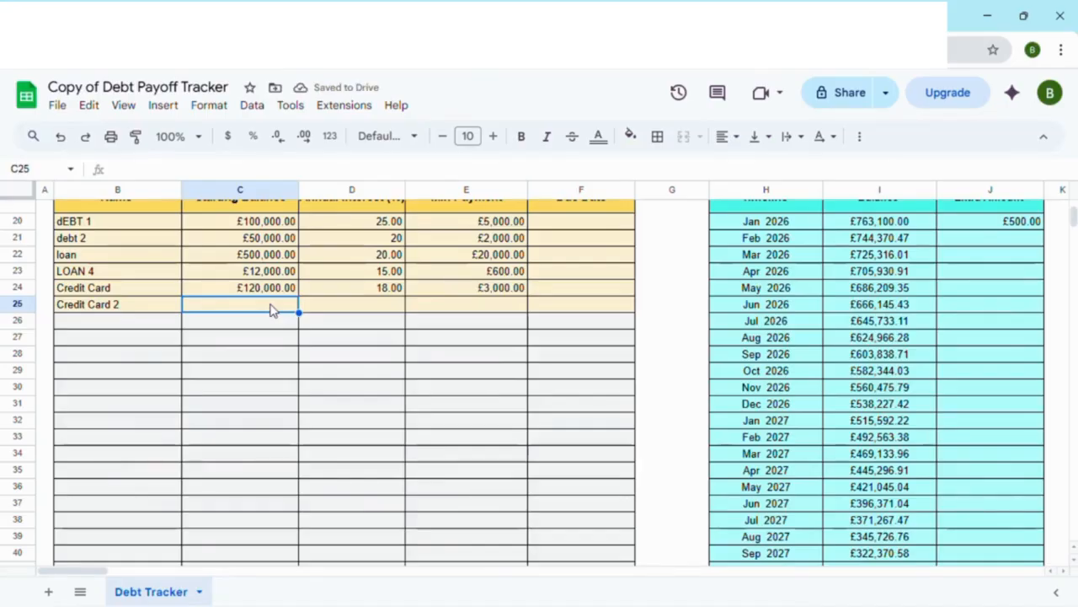
pyautogui.write('50000')
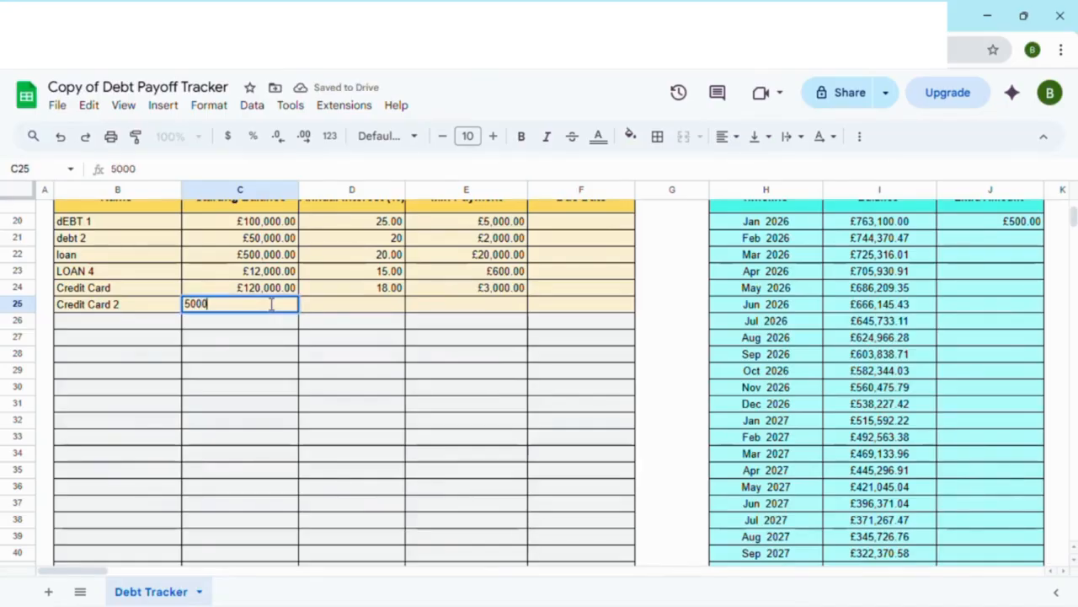
# Step: Set the Credit Card 2 debt's Annual Interest to 12 and its Min Payment to 1000
pyautogui.click(345, 312)
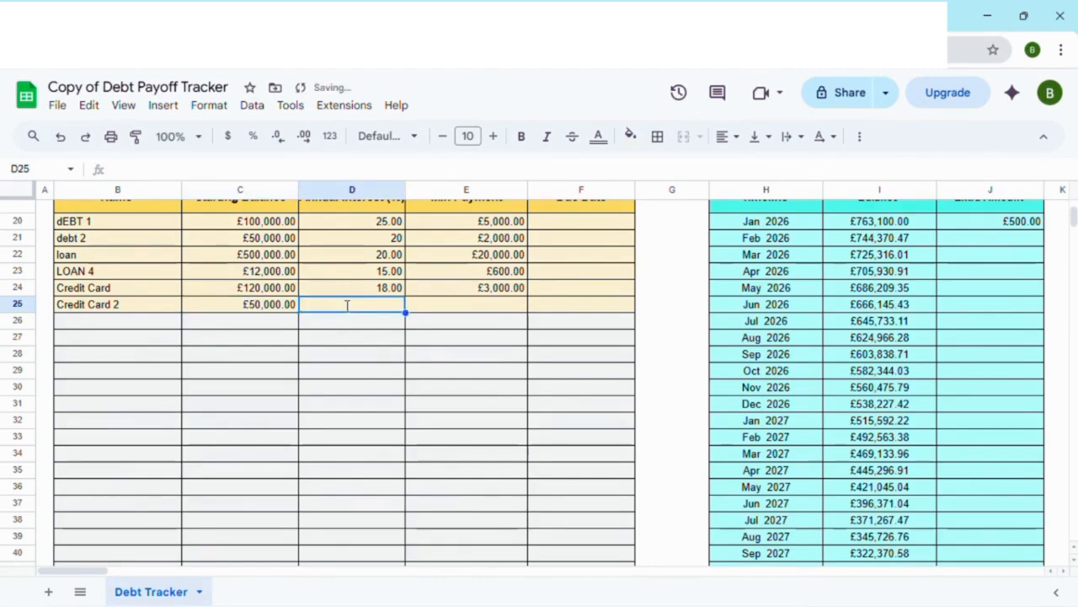
pyautogui.write('12')
pyautogui.click(470, 294)
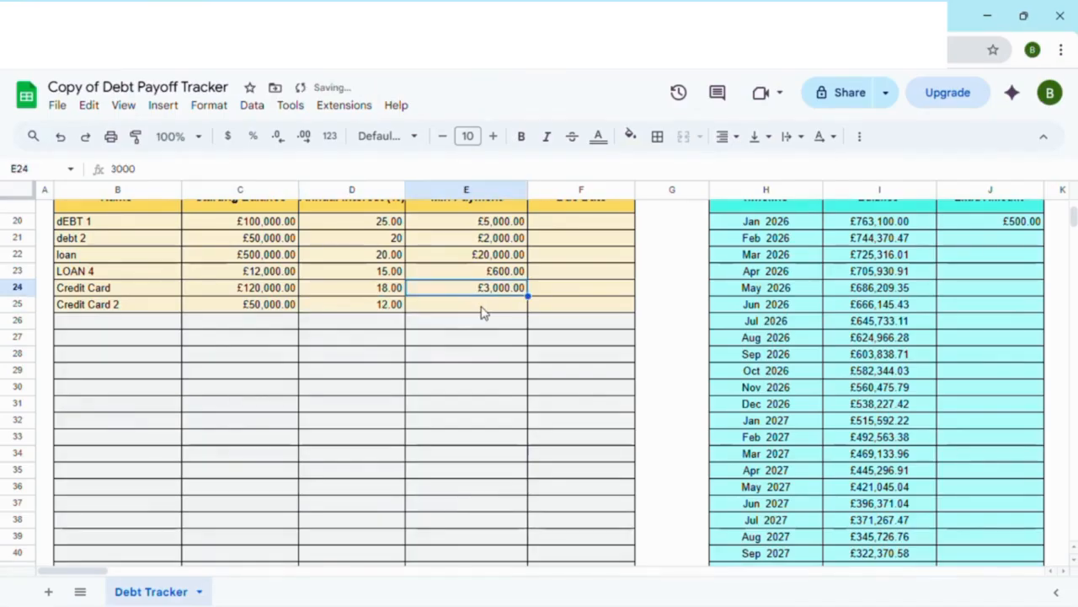
pyautogui.click(484, 310)
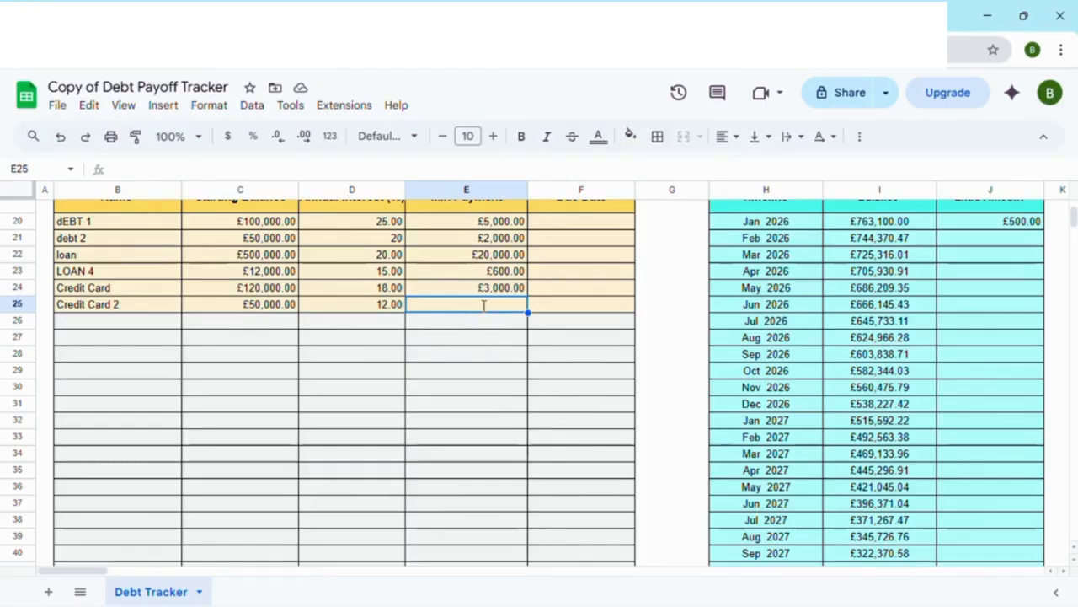
pyautogui.write('1000')
pyautogui.press('Return')
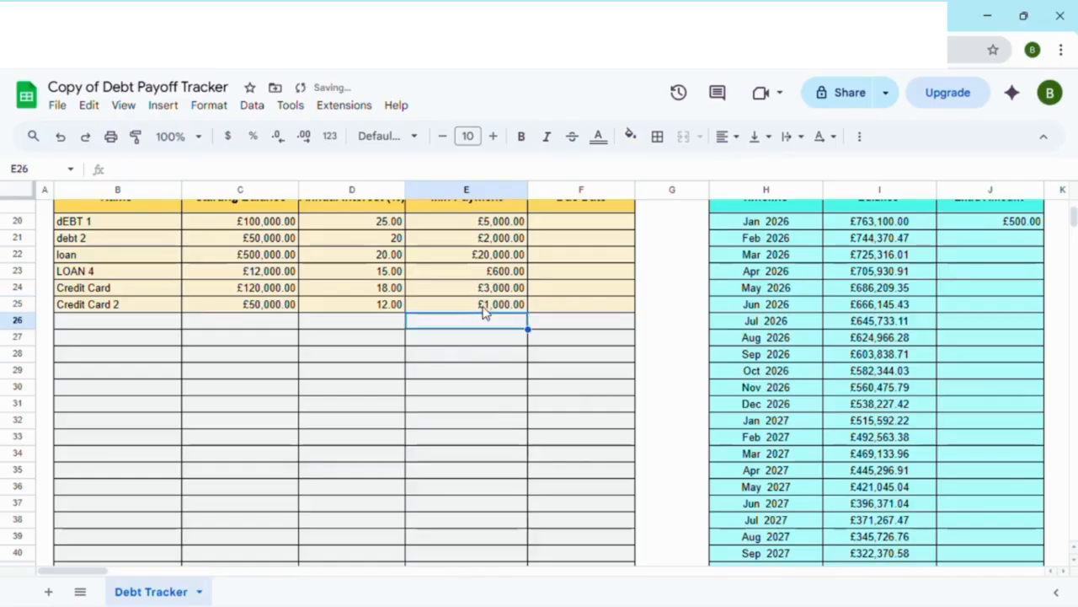
# Step: Examine the Credit Card 2 debt's payoff figures and its monthly payments, interest and balance through the final payment
pyautogui.moveTo(83, 573); pyautogui.dragTo(240, 571)
pyautogui.scroll(5, 345, 497)
pyautogui.scroll(2, 346, 499)
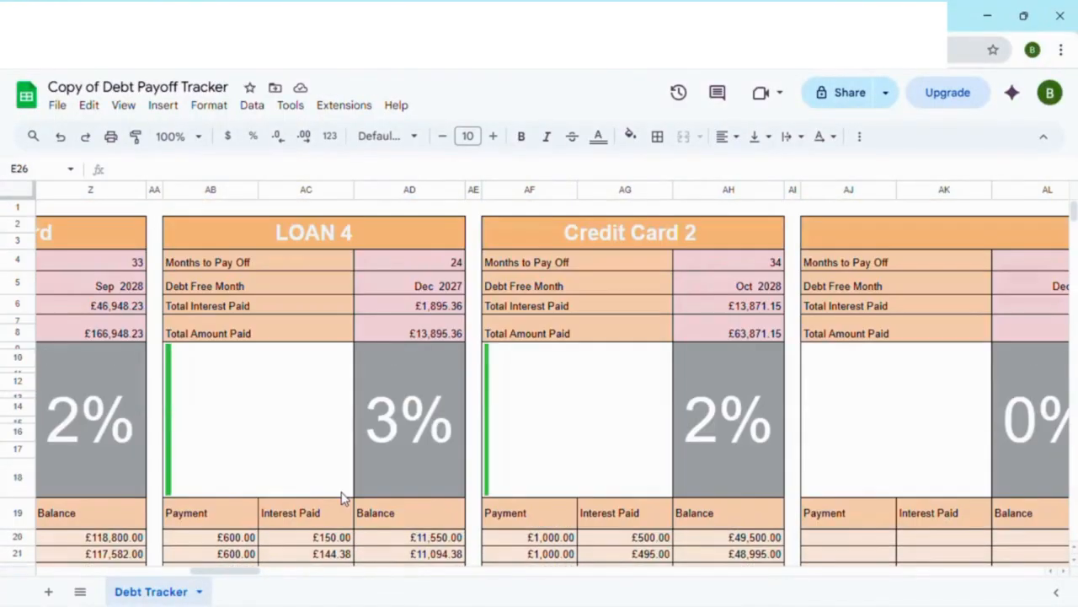
pyautogui.scroll(-3, 535, 303)
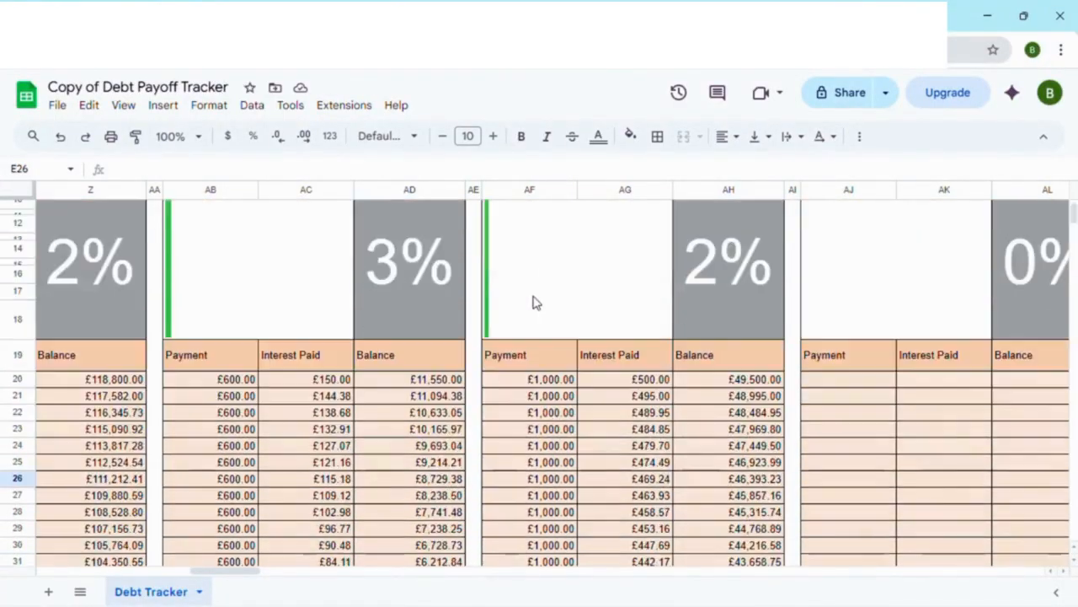
pyautogui.scroll(3, 536, 302)
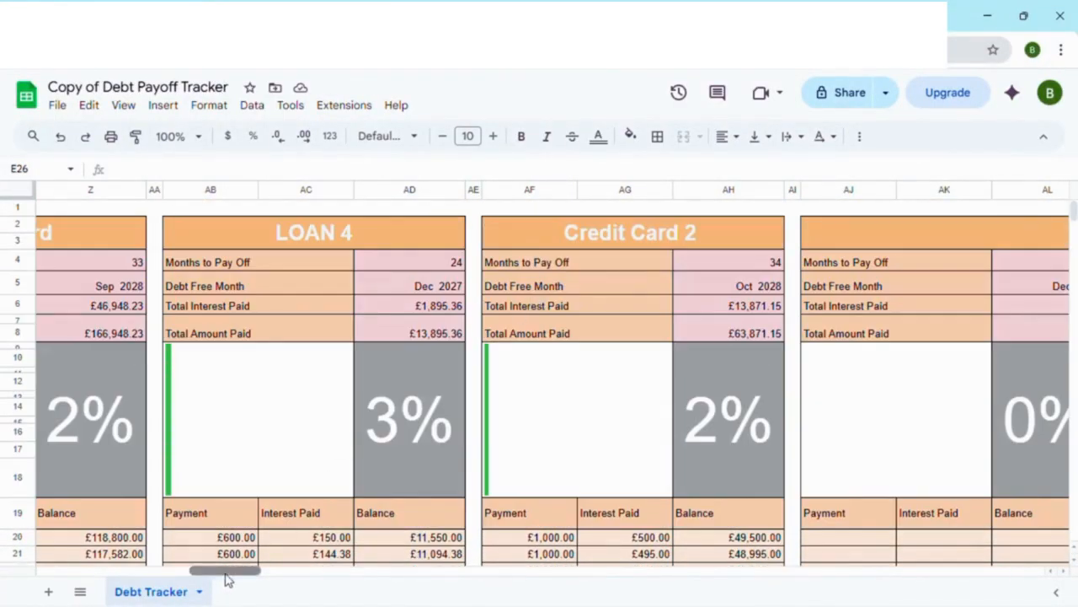
pyautogui.moveTo(229, 570); pyautogui.dragTo(34, 572)
pyautogui.scroll(-3, 141, 449)
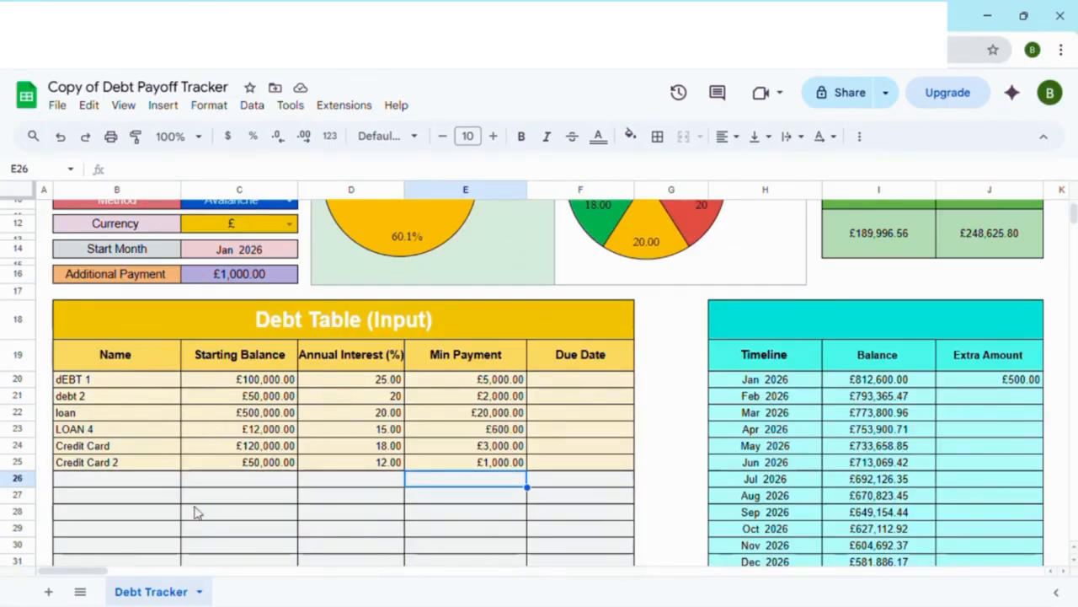
pyautogui.moveTo(87, 572); pyautogui.dragTo(267, 569)
pyautogui.scroll(3, 300, 513)
pyautogui.scroll(-5, 308, 492)
pyautogui.scroll(-5, 307, 489)
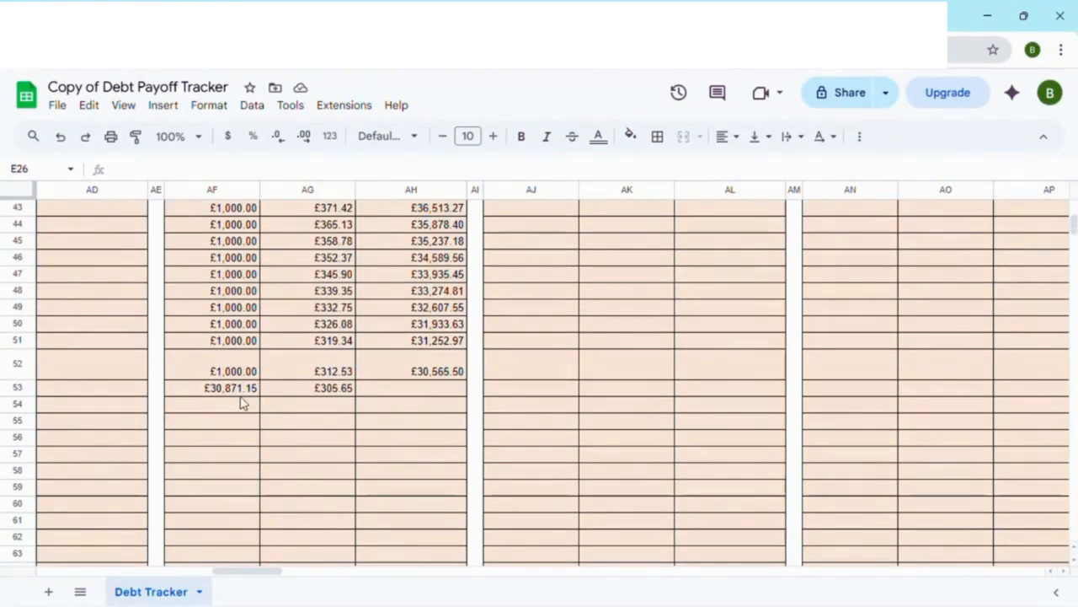
# Step: Compare the Snowball and Avalanche overall totals for amount paid and interest paid with Credit Card 2 included
pyautogui.moveTo(231, 571); pyautogui.dragTo(89, 578)
pyautogui.scroll(10, 387, 392)
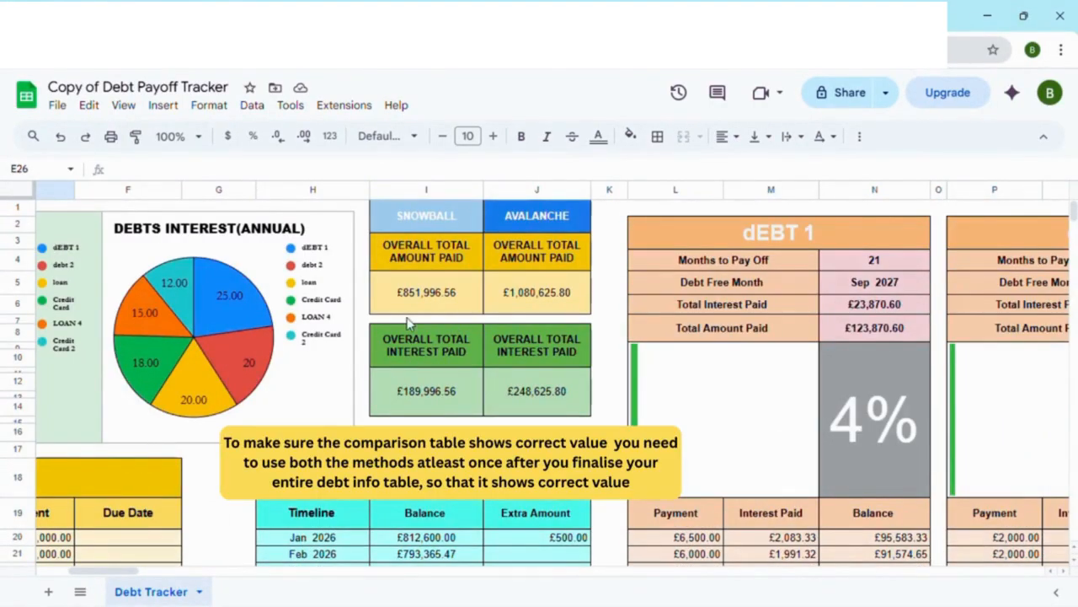
pyautogui.moveTo(120, 572)
pyautogui.mouseDown()
pyautogui.moveTo(72, 578)
pyautogui.moveTo(118, 573)
pyautogui.mouseUp()
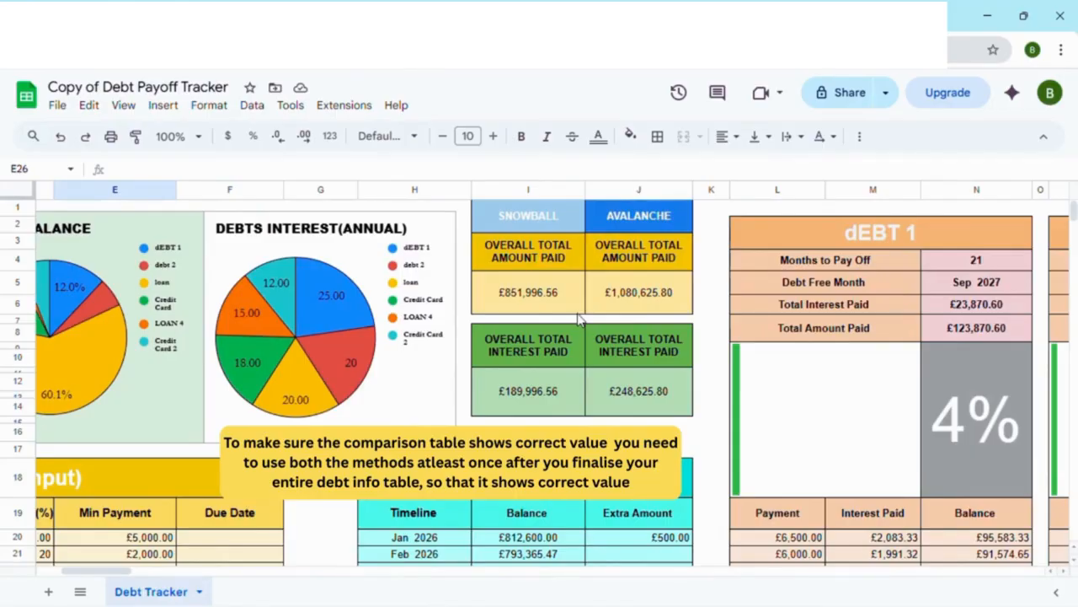
pyautogui.scroll(-4, 205, 489)
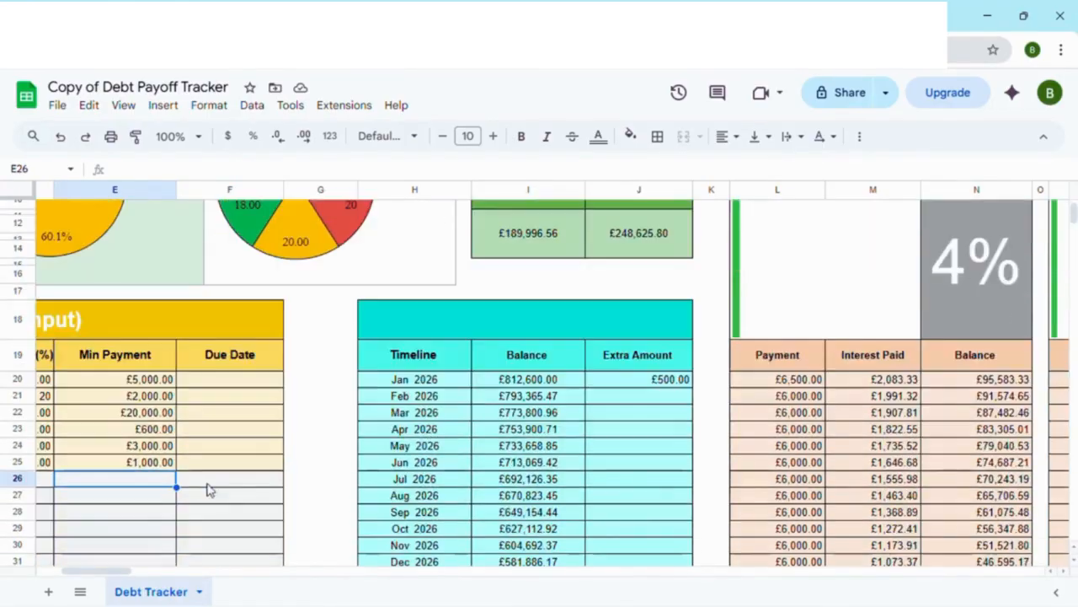
# Step: Set the tracker's Currency to $
pyautogui.moveTo(112, 570); pyautogui.dragTo(82, 587)
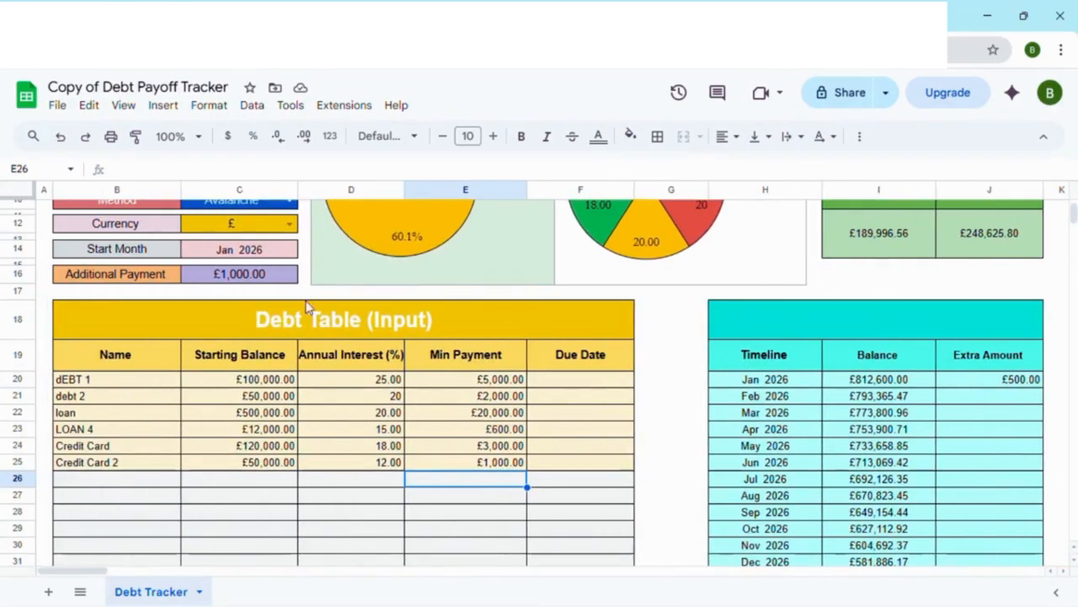
pyautogui.click(289, 223)
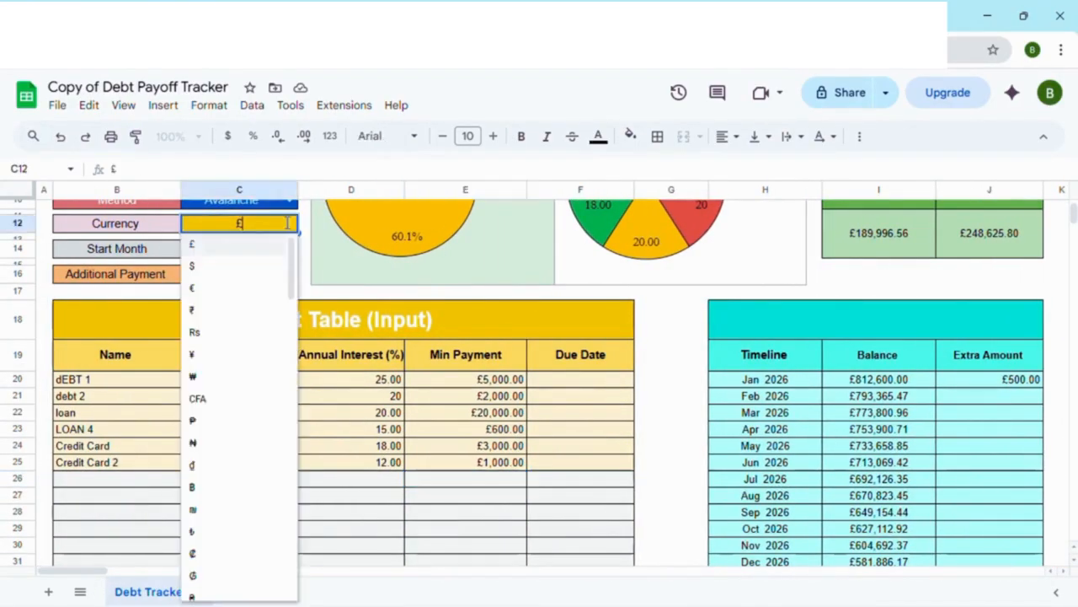
pyautogui.click(197, 274)
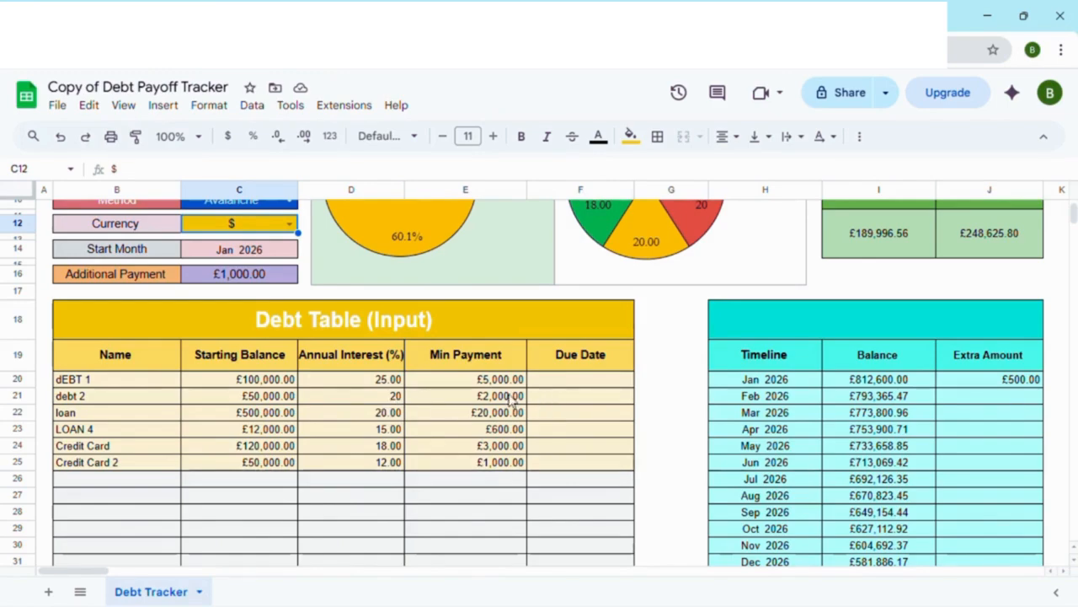
pyautogui.scroll(2, 486, 402)
pyautogui.scroll(-3, 484, 399)
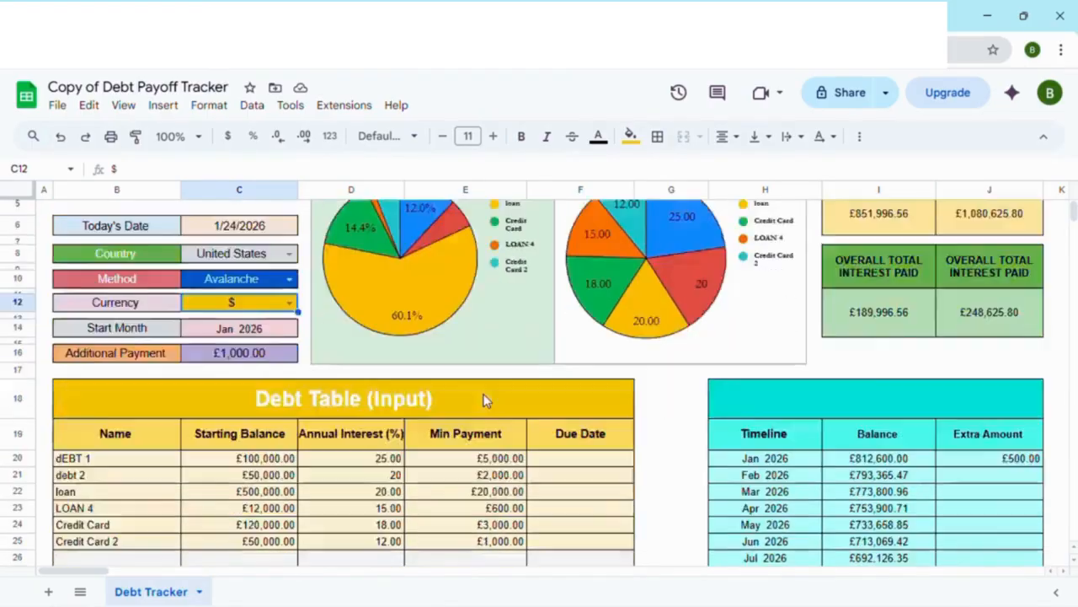
pyautogui.moveTo(77, 571); pyautogui.dragTo(43, 584)
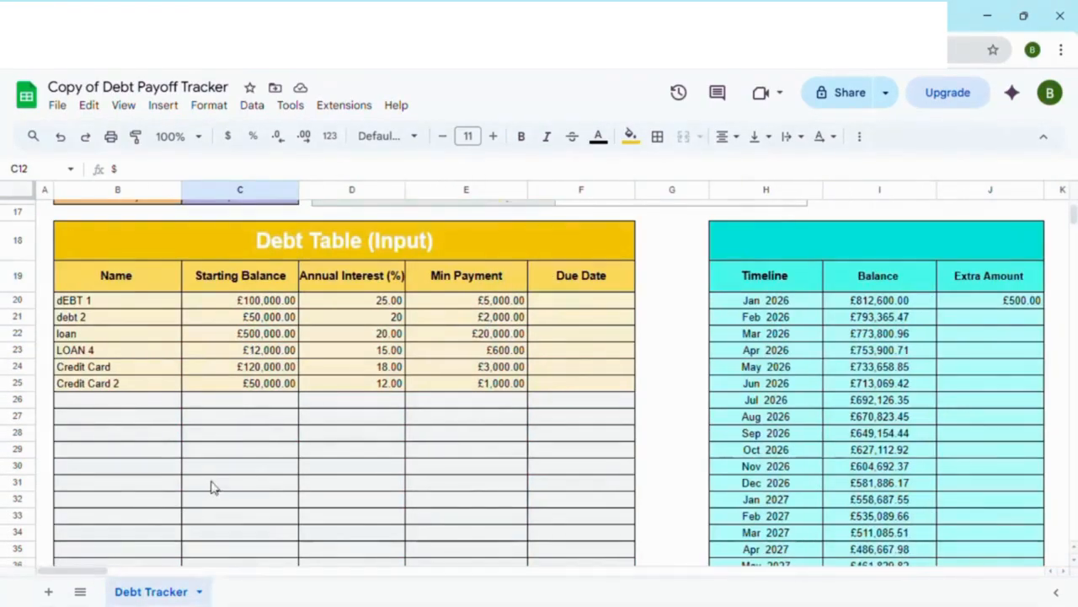
pyautogui.scroll(3, 212, 484)
pyautogui.click(289, 381)
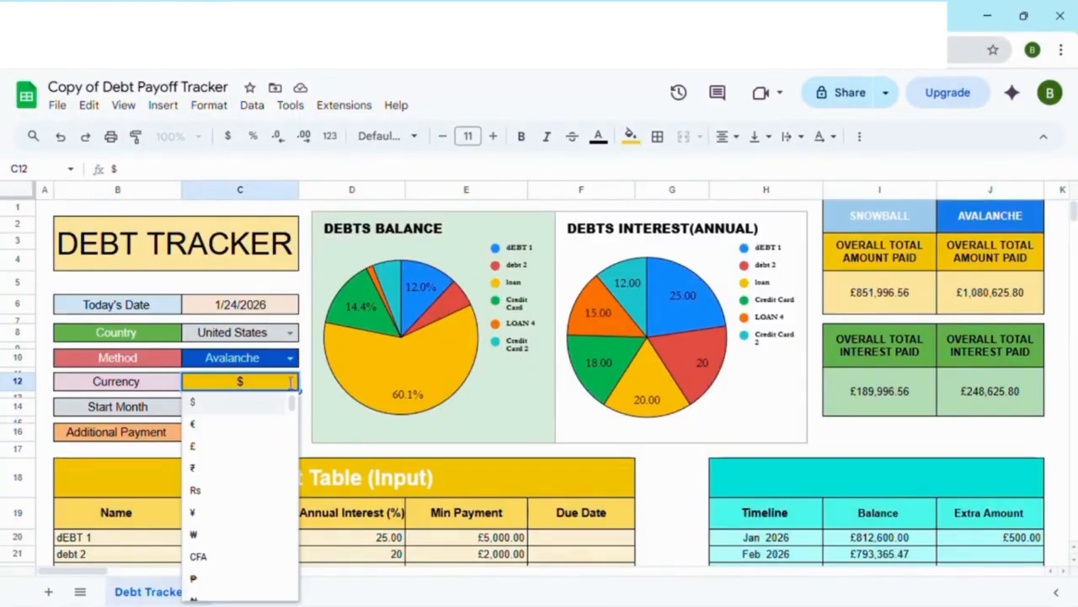
pyautogui.click(205, 411)
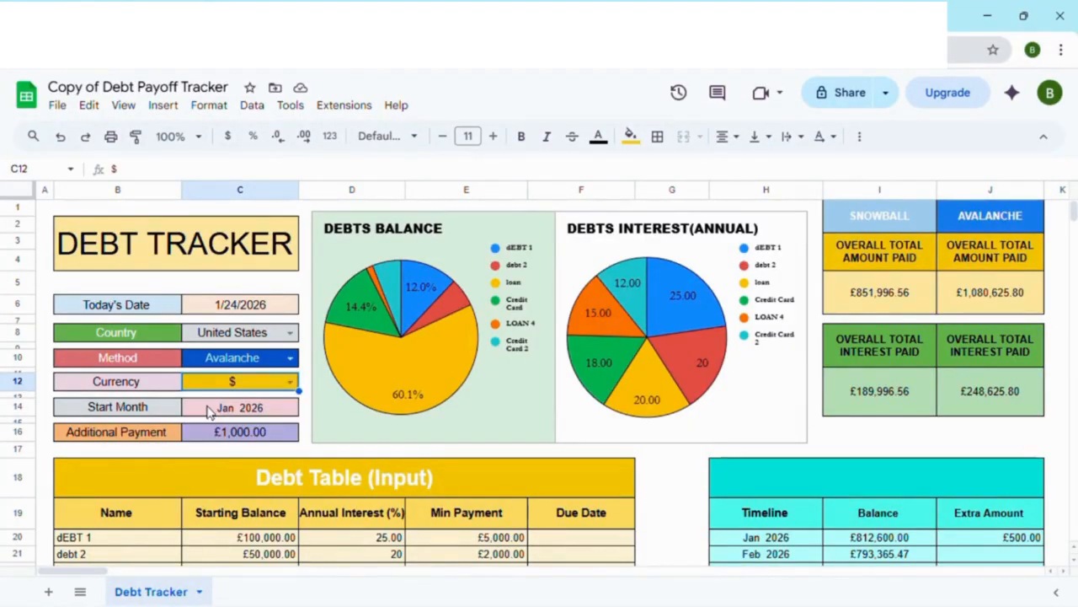
# Step: Check the currency symbol on the amounts in the Debt Table, the timeline, the additional payment and the overall totals
pyautogui.scroll(-3, 413, 322)
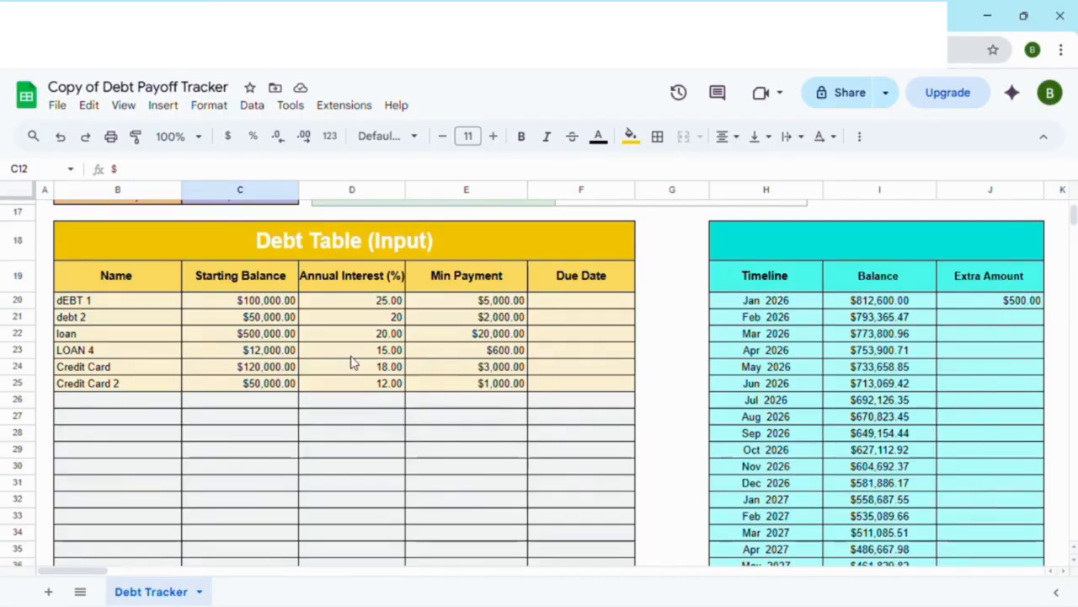
pyautogui.scroll(5, 354, 370)
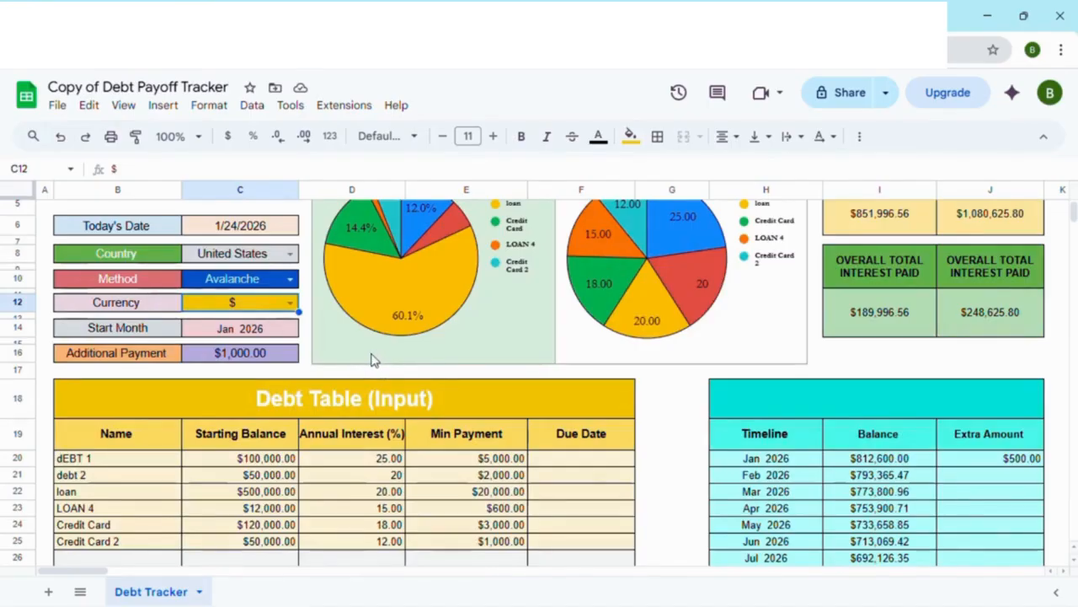
pyautogui.scroll(-5, 375, 360)
pyautogui.scroll(5, 379, 360)
pyautogui.scroll(-4, 414, 354)
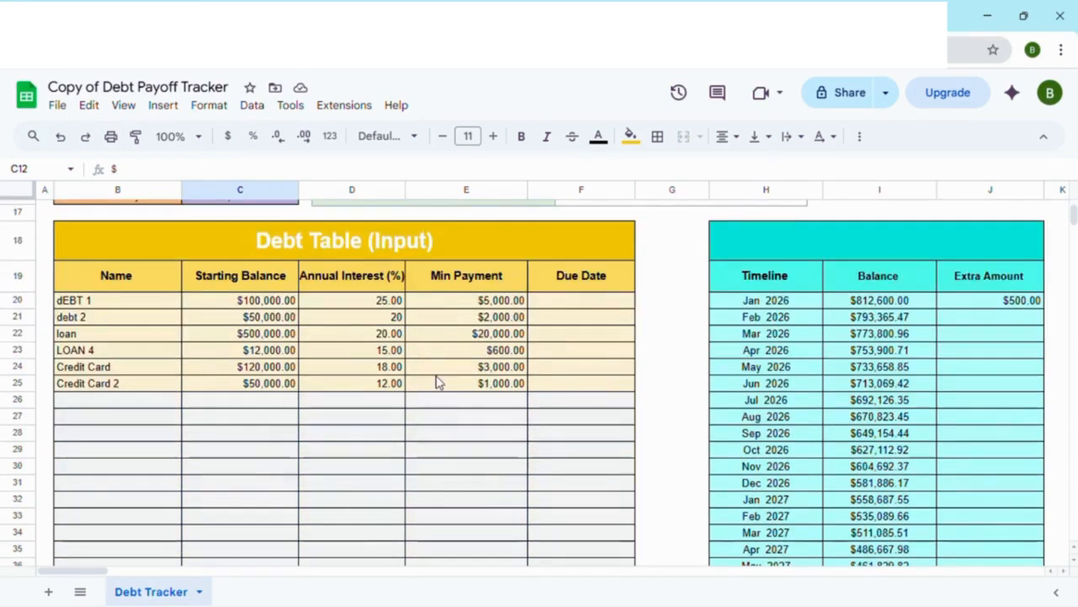